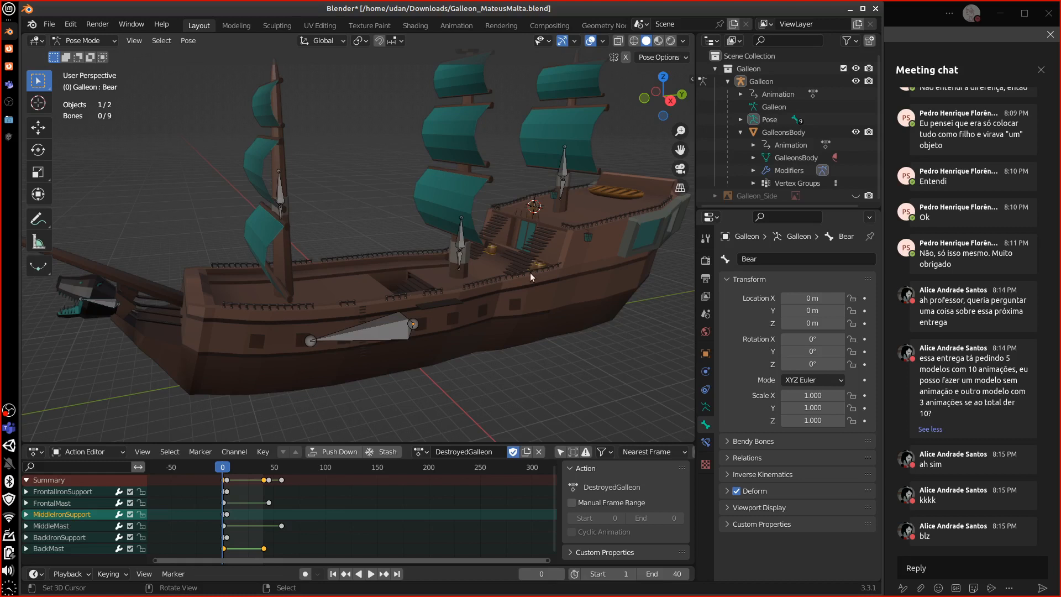
- Preview the DestroyedGalleon action, inspect the ship from several angles, and collapse the Galleon armature's contents in the Outliner
{"action": "mouse_move", "coordinate": [529, 273]}
{"action": "middle_mouse_down"}
{"action": "mouse_move", "coordinate": [552, 272]}
{"action": "mouse_move", "coordinate": [533, 263]}
{"action": "mouse_move", "coordinate": [466, 282]}
{"action": "mouse_move", "coordinate": [512, 278]}
{"action": "middle_mouse_up"}
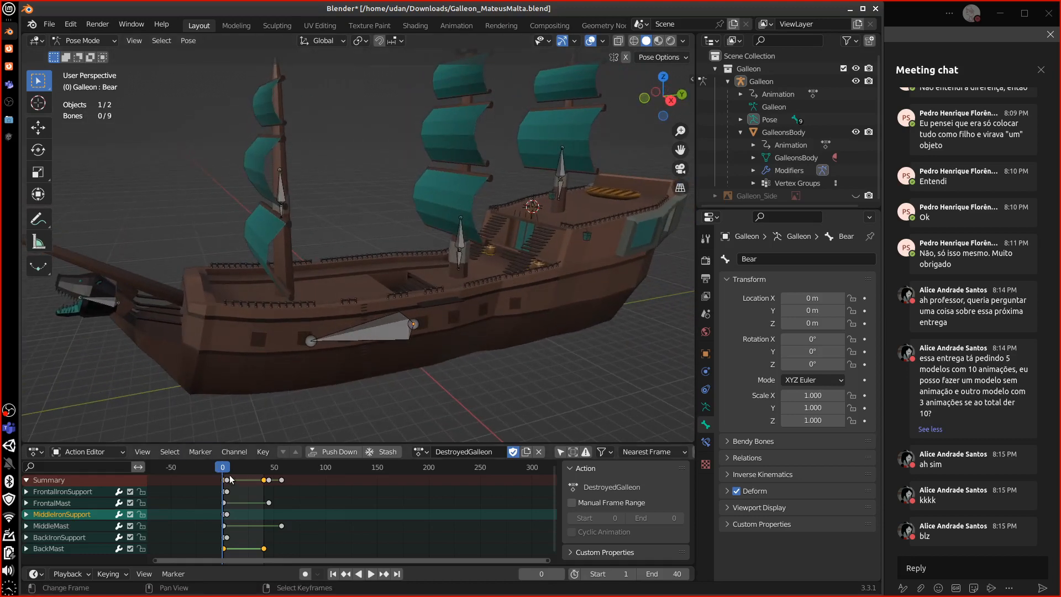
{"action": "key", "text": "space"}
{"action": "key", "text": "Escape"}
{"action": "mouse_move", "coordinate": [463, 332]}
{"action": "middle_mouse_down"}
{"action": "mouse_move", "coordinate": [478, 334]}
{"action": "mouse_move", "coordinate": [464, 332]}
{"action": "middle_mouse_up"}
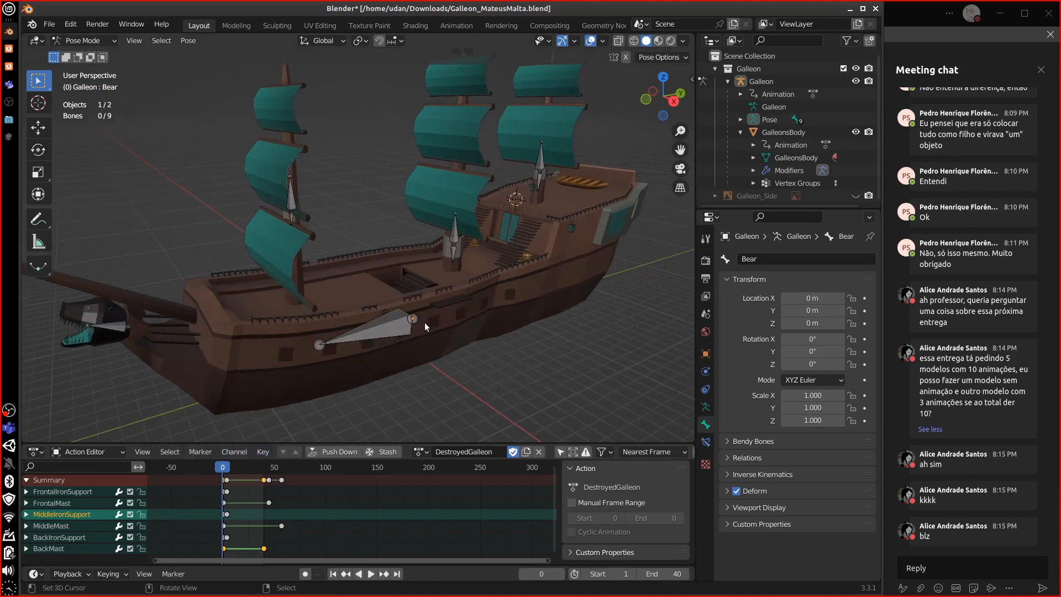
{"action": "middle_click_drag", "start_coordinate": [415, 340], "coordinate": [485, 326]}
{"action": "left_click", "coordinate": [728, 81]}
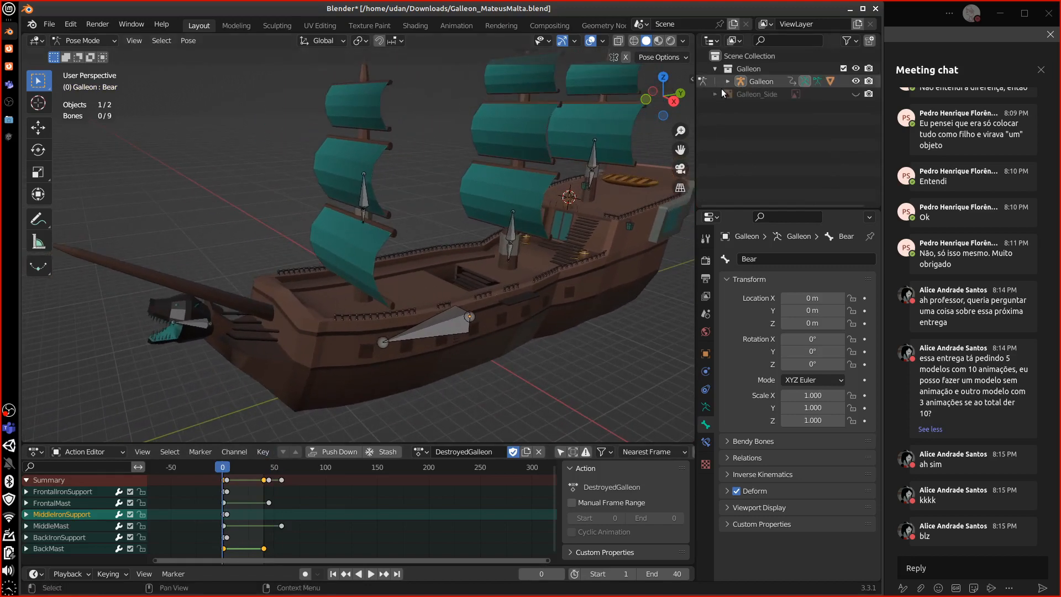
{"action": "middle_click_drag", "start_coordinate": [481, 260], "coordinate": [457, 258]}
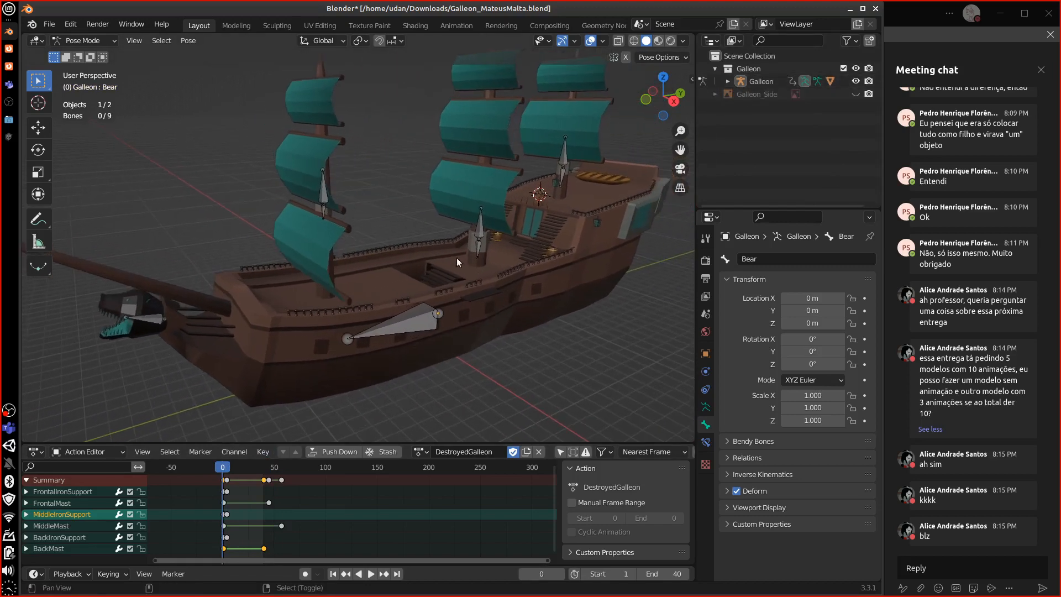
- Open the cannon .blend file from Downloads, discarding the unsaved changes to the galleon file
{"action": "left_click", "coordinate": [49, 24]}
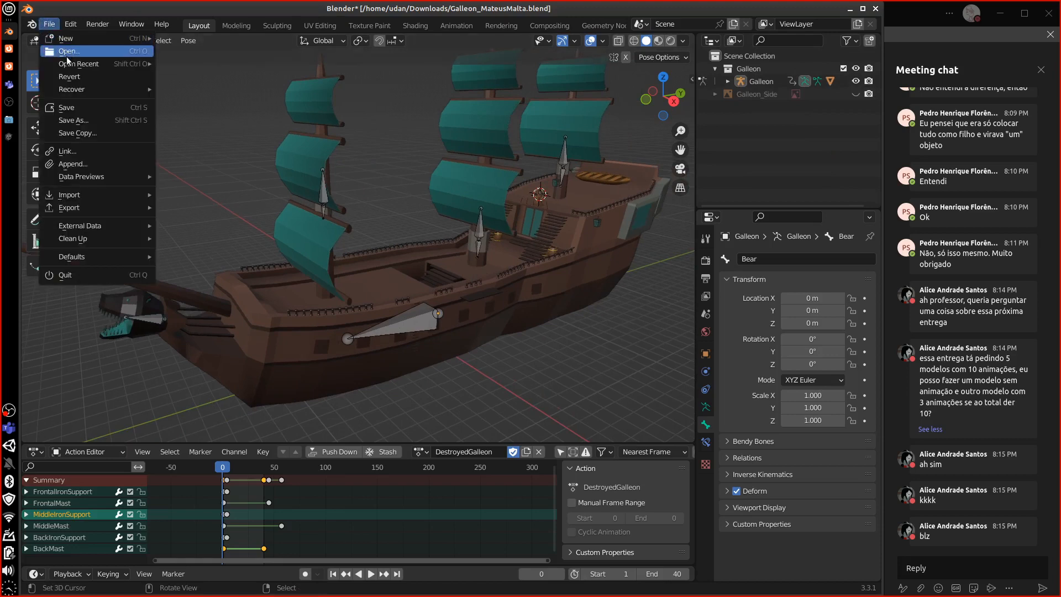
{"action": "left_click", "coordinate": [70, 53]}
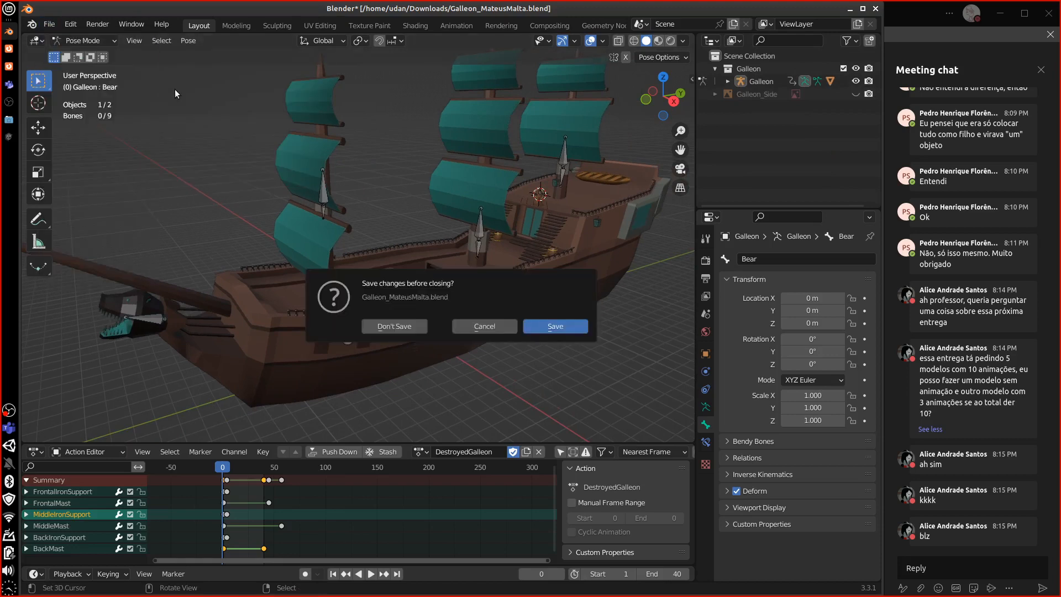
{"action": "left_click", "coordinate": [387, 330]}
{"action": "double_click", "coordinate": [307, 154]}
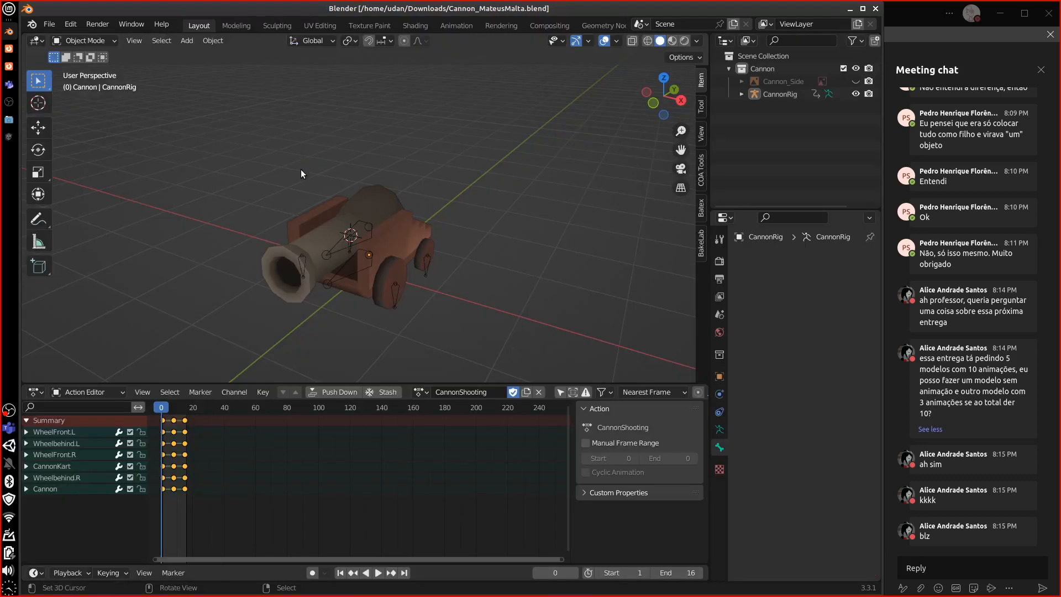
- Play the CannonShooting animation from frame 0 and stop the playback
{"action": "left_click_drag", "start_coordinate": [163, 409], "coordinate": [159, 411]}
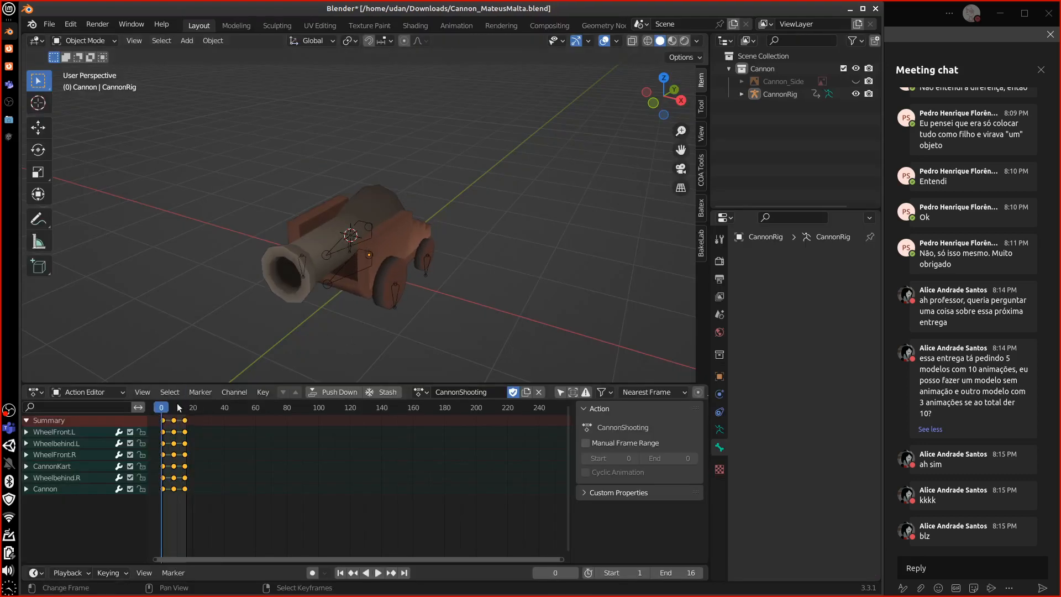
{"action": "key", "text": "space"}
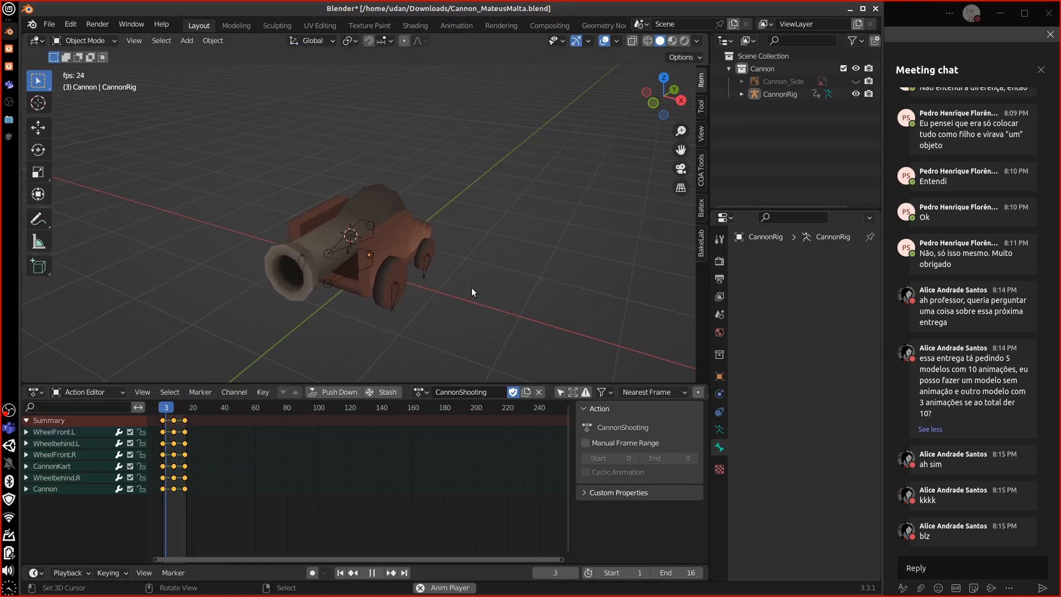
{"action": "key", "text": "Escape"}
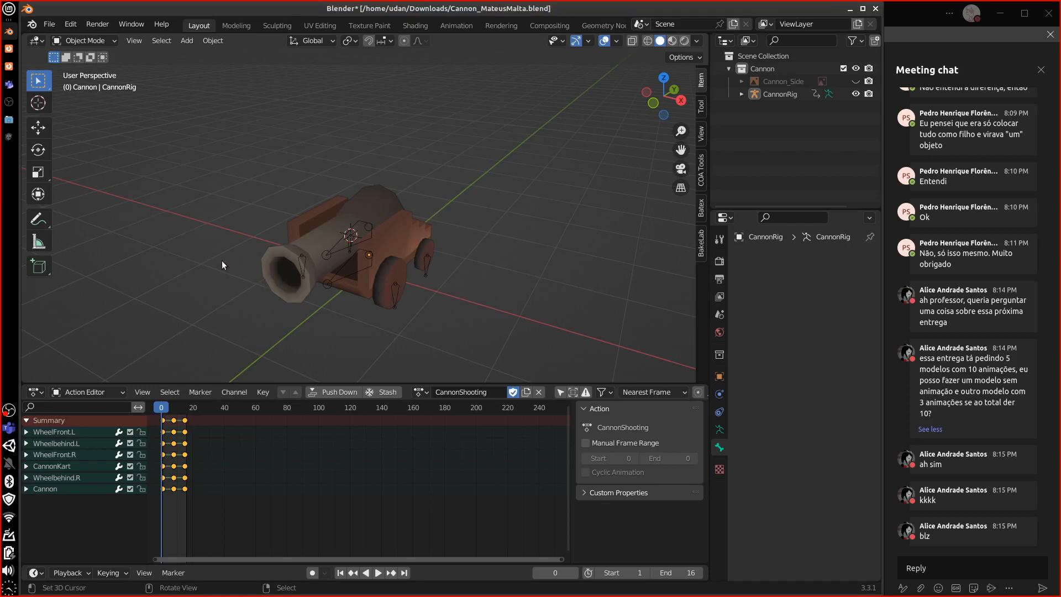
{"action": "mouse_move", "coordinate": [235, 301]}
{"action": "left_mouse_down"}
{"action": "mouse_move", "coordinate": [538, 259]}
{"action": "mouse_move", "coordinate": [166, 271]}
{"action": "left_mouse_up"}
{"action": "mouse_move", "coordinate": [315, 190]}
{"action": "left_mouse_down", "text": "ctrl"}
{"action": "mouse_move", "coordinate": [193, 315]}
{"action": "mouse_move", "coordinate": [260, 337]}
{"action": "mouse_move", "coordinate": [497, 332]}
{"action": "mouse_move", "coordinate": [465, 194]}
{"action": "left_mouse_up", "text": "ctrl"}
{"action": "mouse_move", "coordinate": [393, 184]}
{"action": "left_mouse_down", "text": "ctrl"}
{"action": "mouse_move", "coordinate": [525, 213]}
{"action": "mouse_move", "coordinate": [481, 297]}
{"action": "mouse_move", "coordinate": [429, 352]}
{"action": "mouse_move", "coordinate": [218, 276]}
{"action": "left_mouse_up", "text": "ctrl"}
{"action": "left_click", "coordinate": [49, 23]}
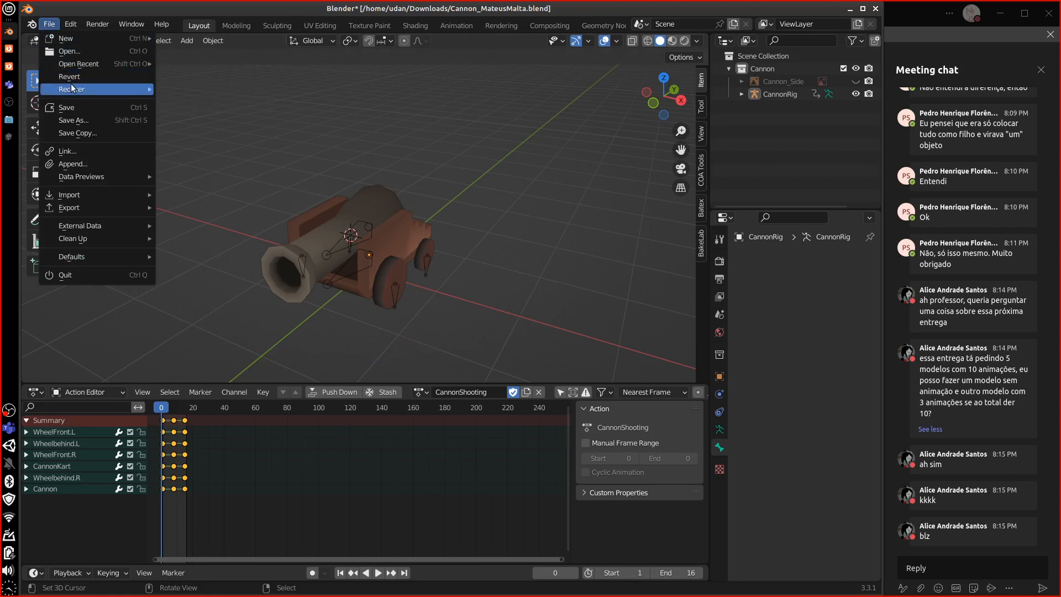
{"action": "mouse_move", "coordinate": [75, 94]}
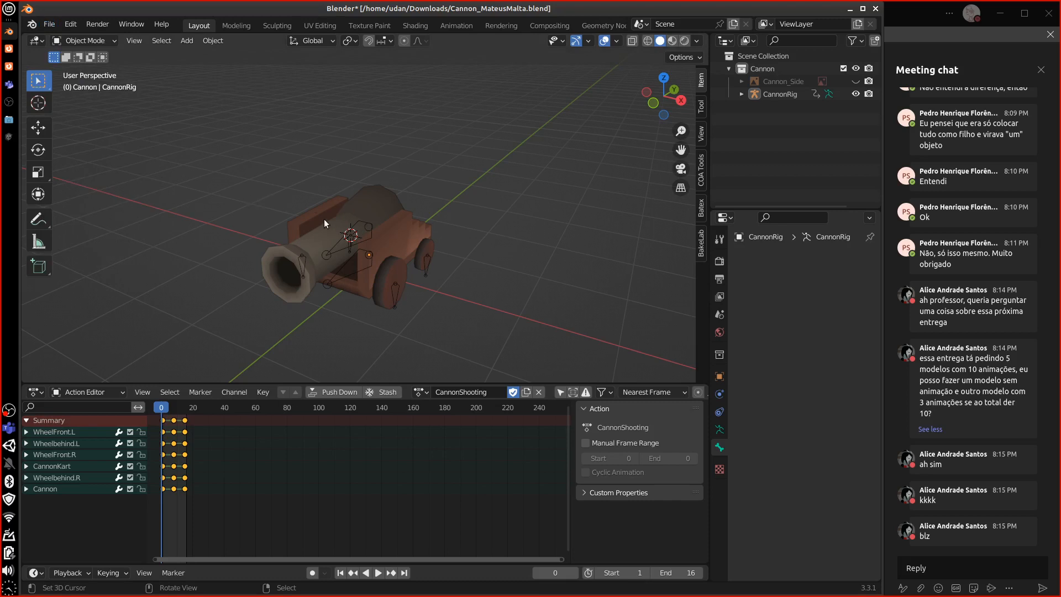
- Circle the cannon with a freehand annotation and erase the strokes
{"action": "key", "text": "d"}
{"action": "mouse_move", "coordinate": [377, 161]}
{"action": "left_mouse_down"}
{"action": "mouse_move", "coordinate": [263, 189]}
{"action": "mouse_move", "coordinate": [234, 184]}
{"action": "left_mouse_up"}
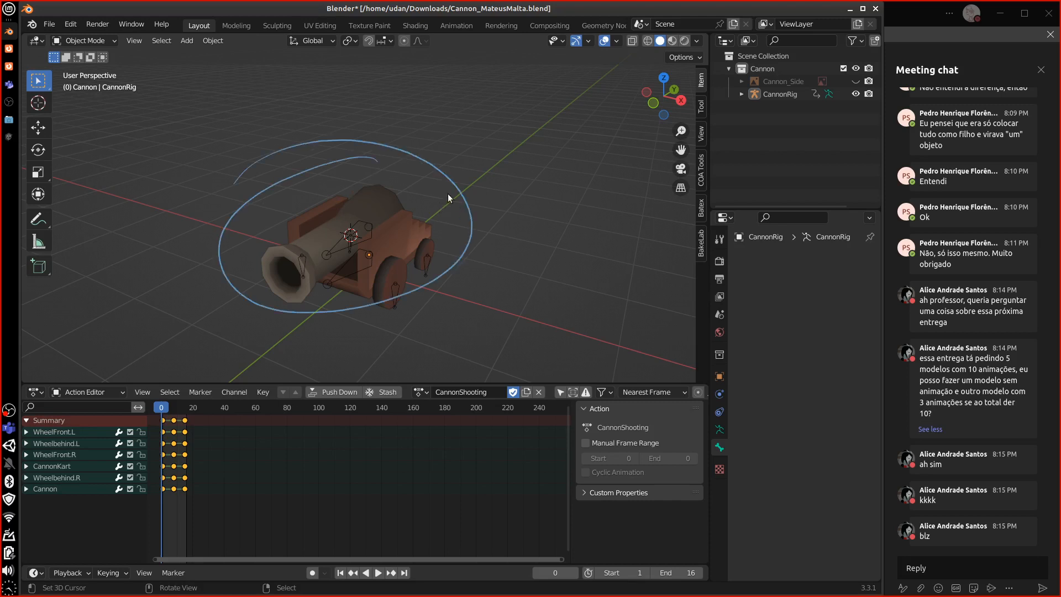
{"action": "left_click_drag", "start_coordinate": [443, 149], "coordinate": [503, 116]}
{"action": "mouse_move", "coordinate": [530, 237]}
{"action": "right_mouse_down"}
{"action": "mouse_move", "coordinate": [339, 312]}
{"action": "mouse_move", "coordinate": [481, 226]}
{"action": "mouse_move", "coordinate": [496, 180]}
{"action": "mouse_move", "coordinate": [293, 161]}
{"action": "mouse_move", "coordinate": [199, 311]}
{"action": "mouse_move", "coordinate": [227, 210]}
{"action": "mouse_move", "coordinate": [483, 144]}
{"action": "mouse_move", "coordinate": [489, 124]}
{"action": "mouse_move", "coordinate": [231, 194]}
{"action": "right_mouse_up"}
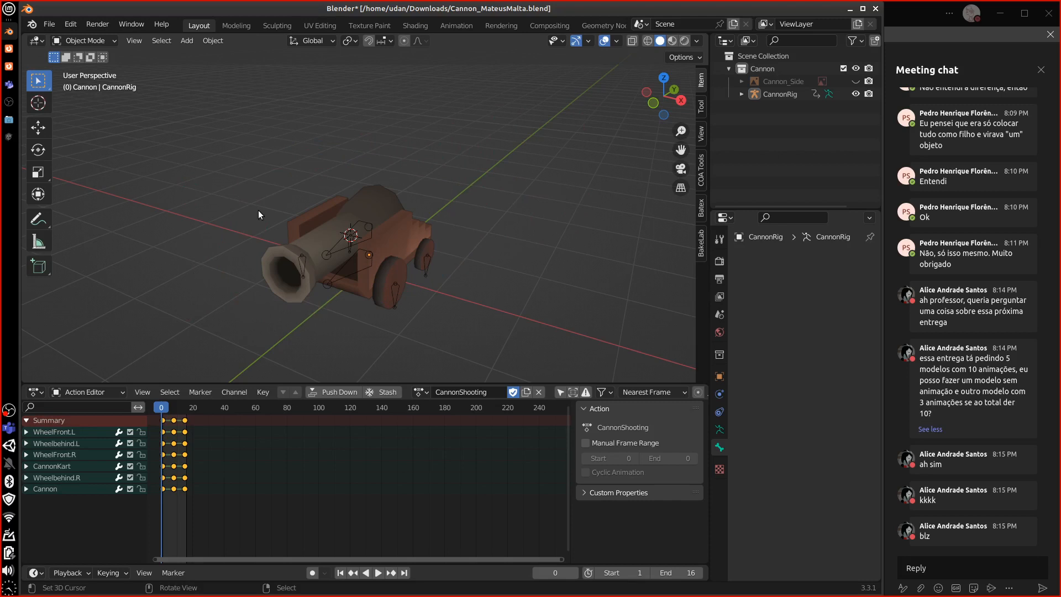
- Reopen the recent galleon file without saving the cannon file, and set the timeline to frame 0
{"action": "left_click", "coordinate": [49, 23]}
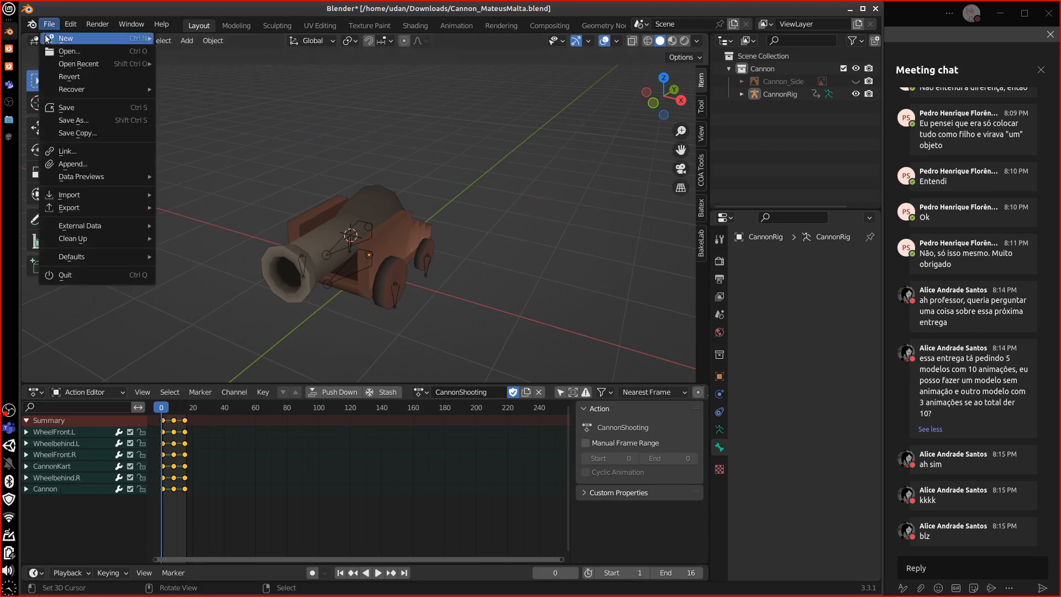
{"action": "mouse_move", "coordinate": [72, 66]}
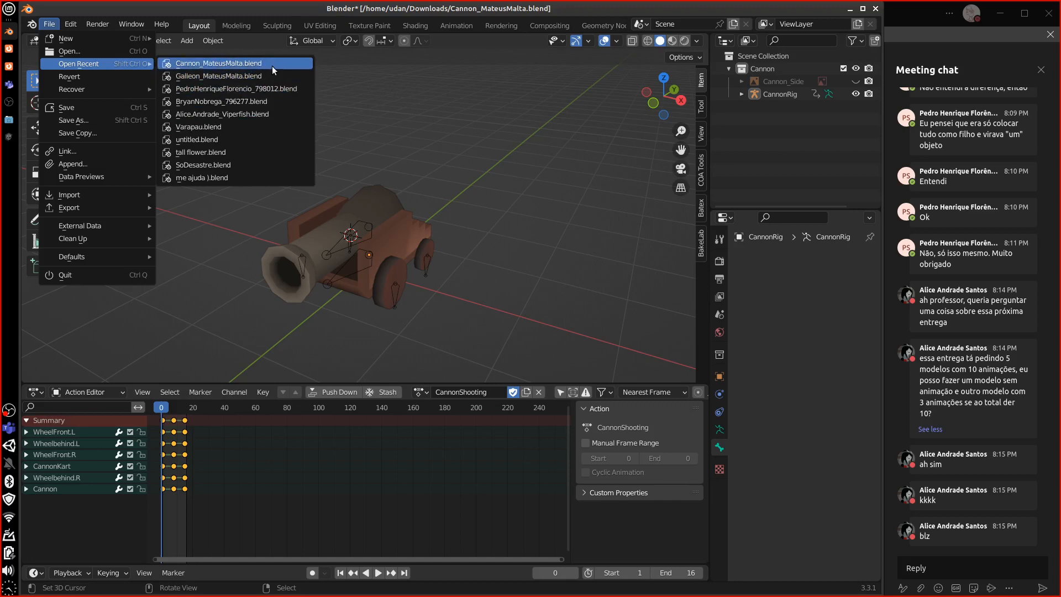
{"action": "left_click", "coordinate": [260, 77]}
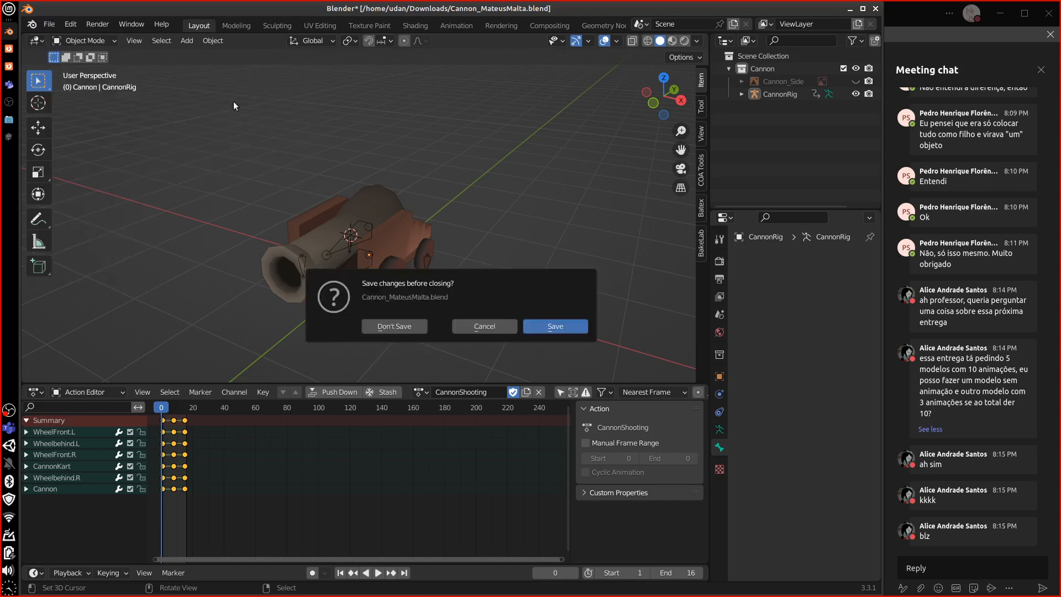
{"action": "left_click", "coordinate": [381, 327]}
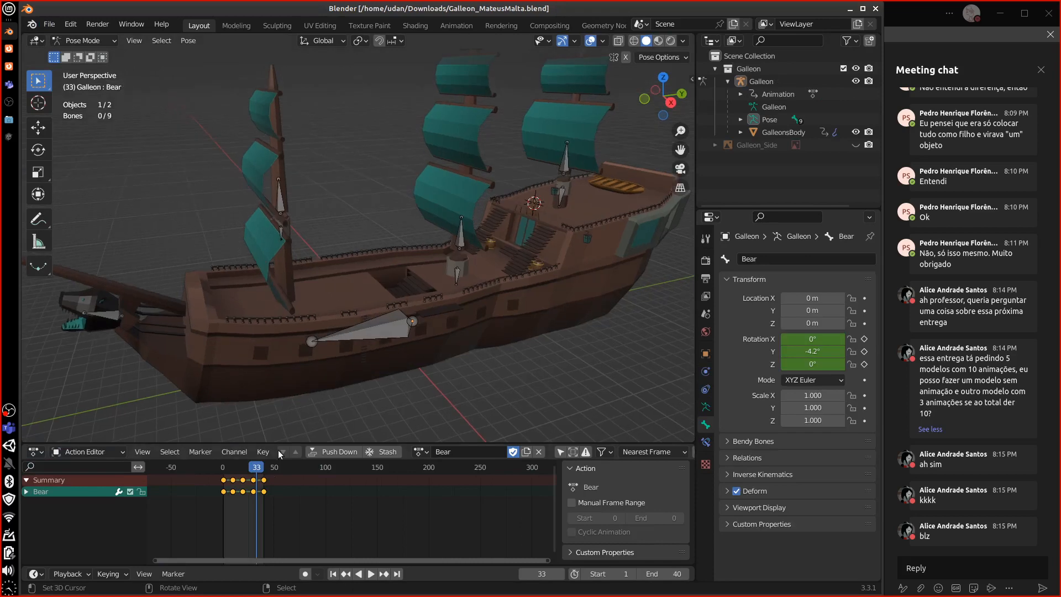
{"action": "left_click_drag", "start_coordinate": [253, 467], "coordinate": [220, 468]}
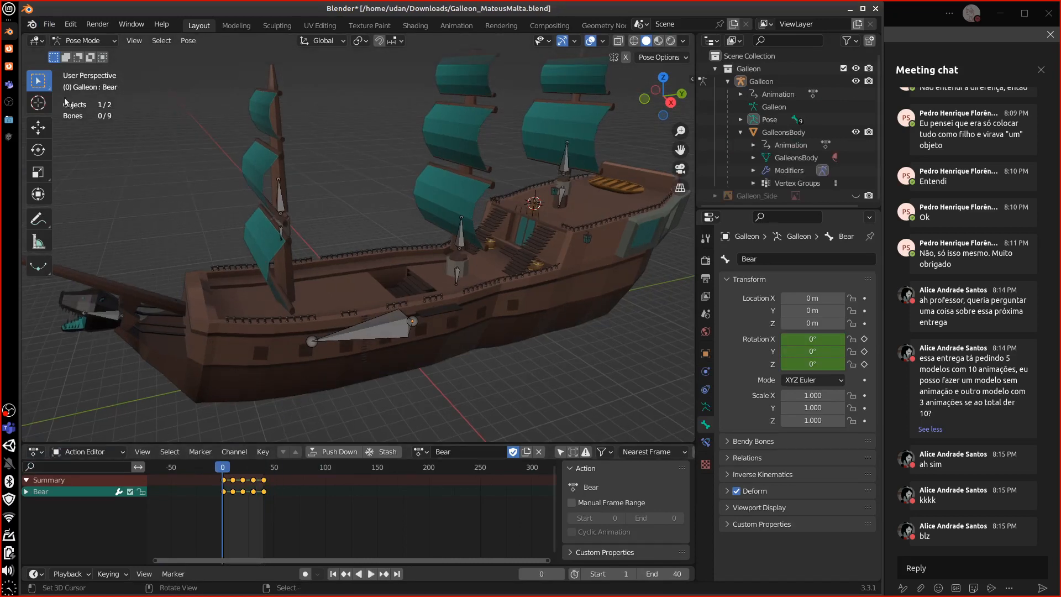
- Append the Cannon collection from the cannon .blend file in Downloads to the galleon scene
{"action": "left_click", "coordinate": [49, 23]}
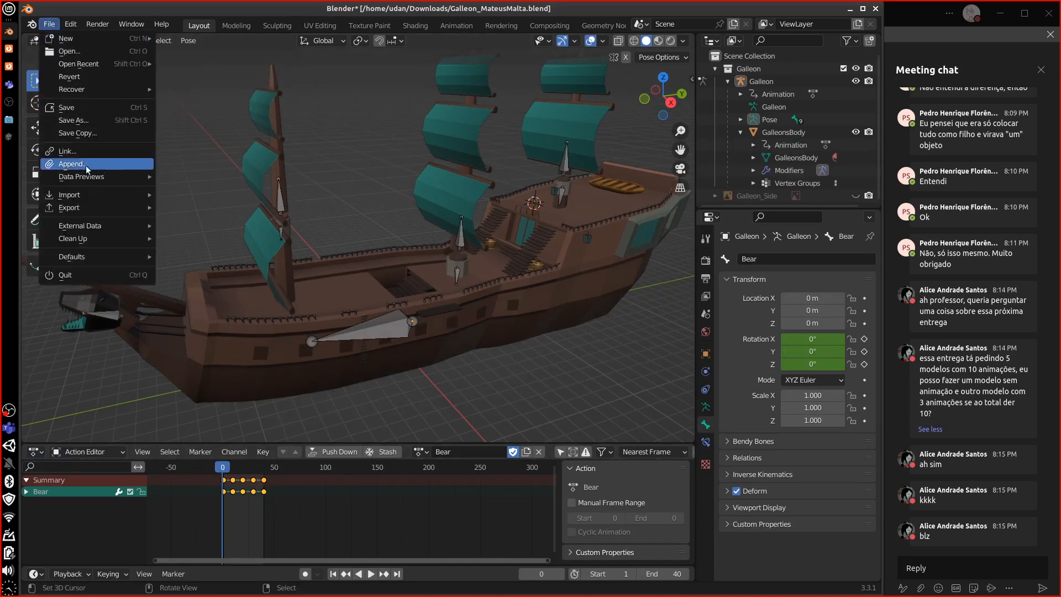
{"action": "left_click", "coordinate": [87, 164]}
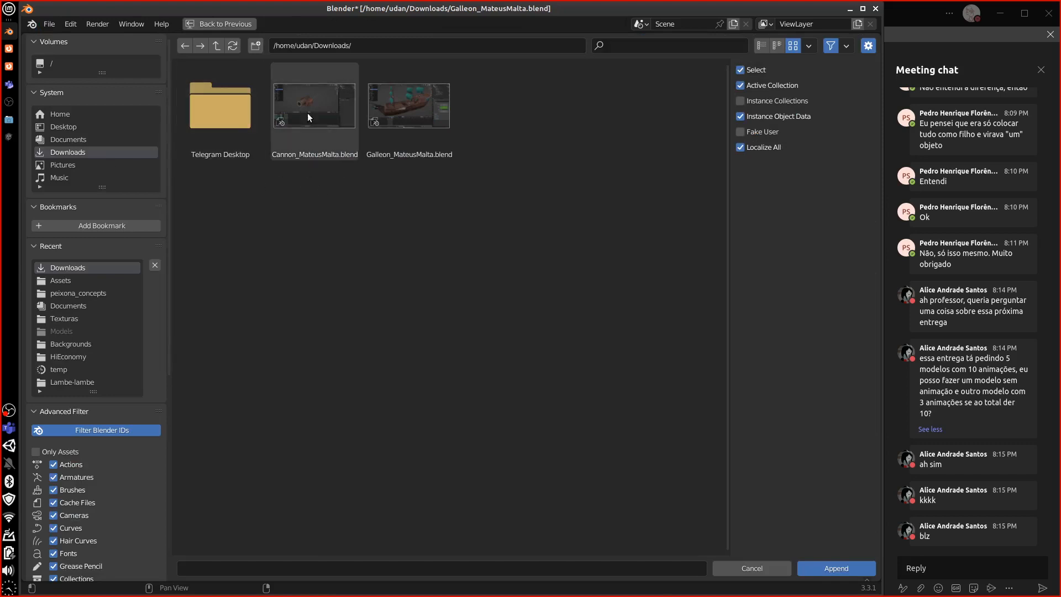
{"action": "double_click", "coordinate": [313, 151]}
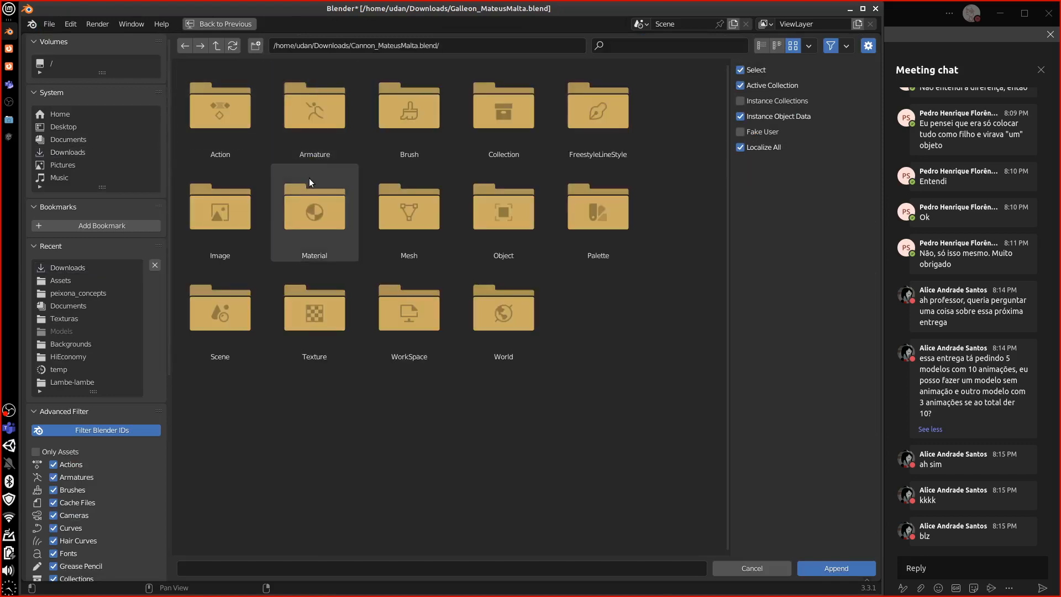
{"action": "double_click", "coordinate": [502, 223]}
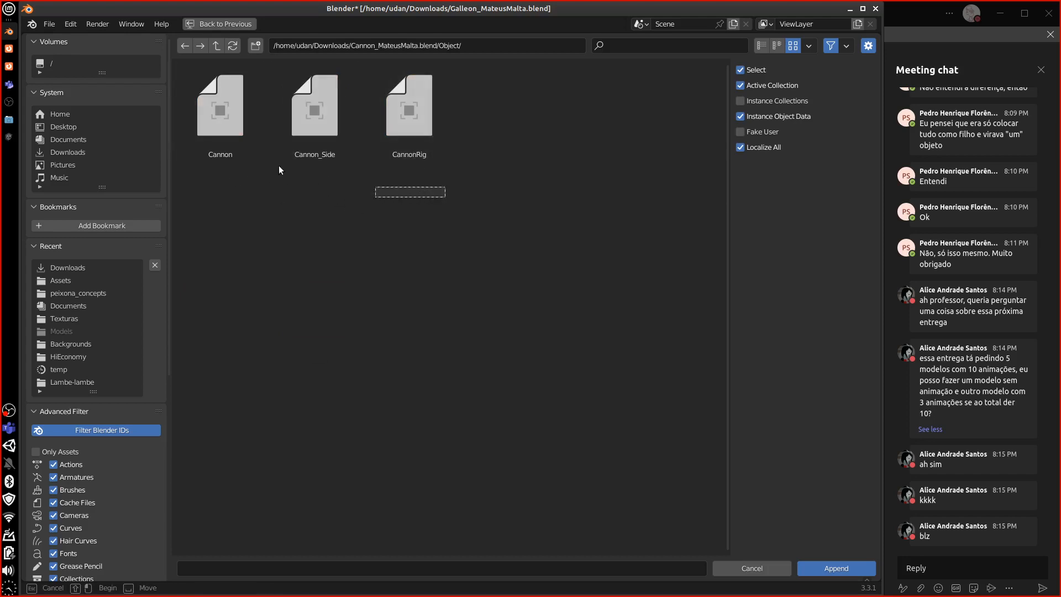
{"action": "key", "text": "a"}
{"action": "left_click", "coordinate": [216, 47]}
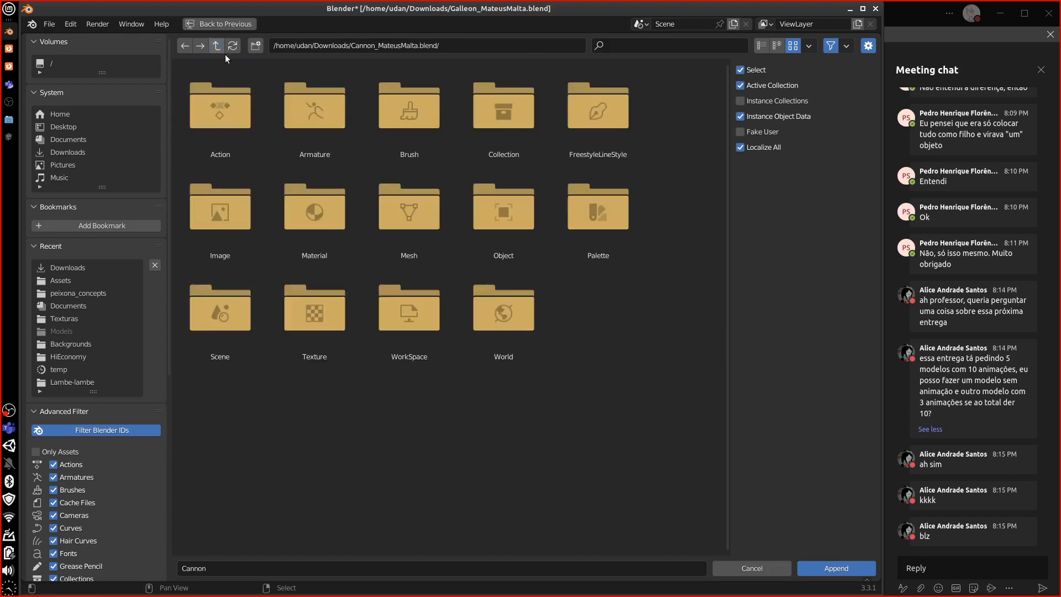
{"action": "double_click", "coordinate": [499, 126]}
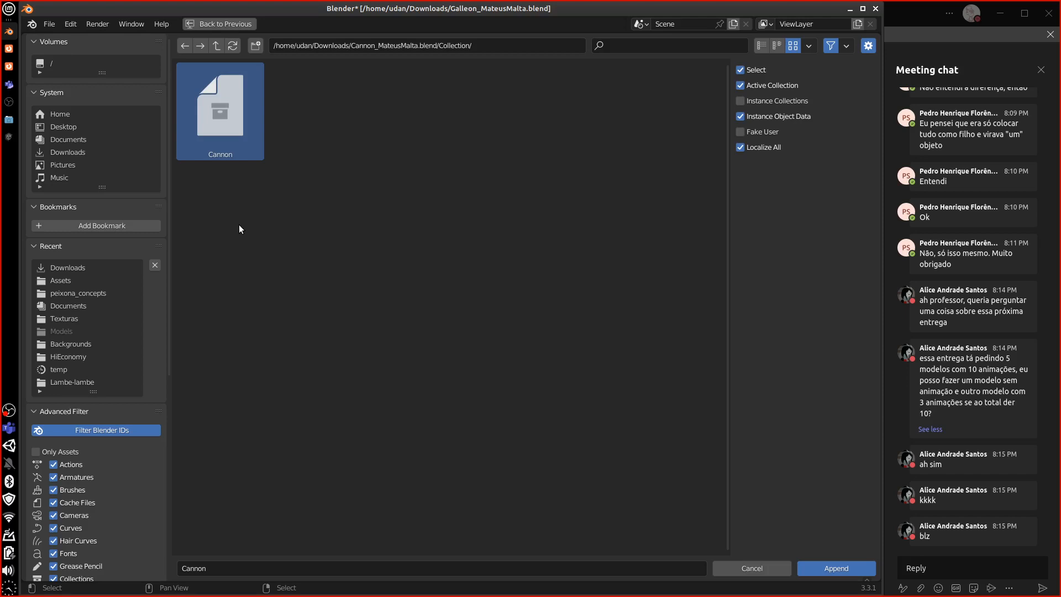
{"action": "left_click", "coordinate": [216, 47]}
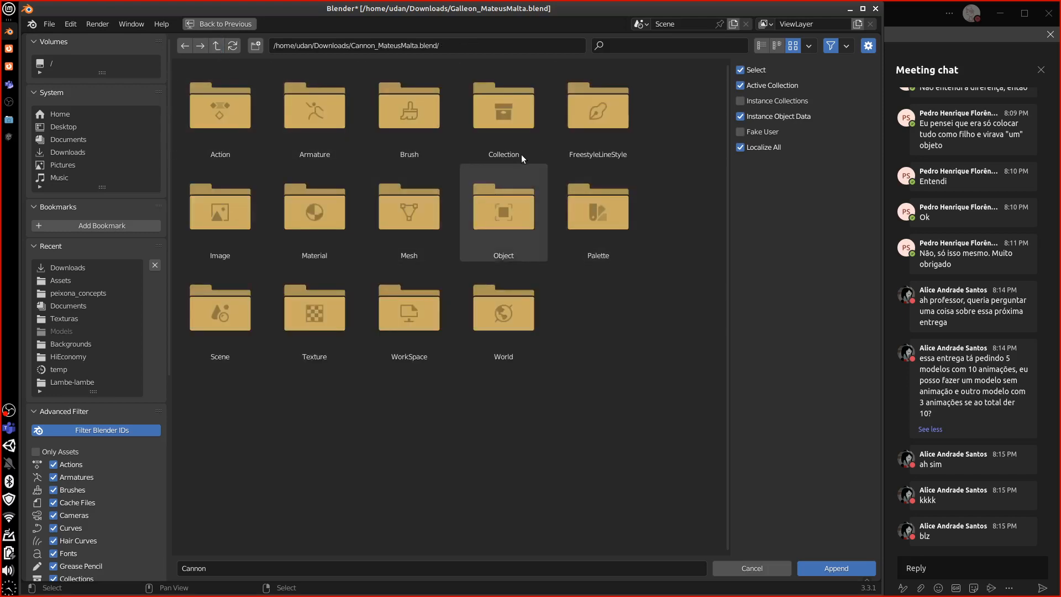
{"action": "double_click", "coordinate": [511, 135]}
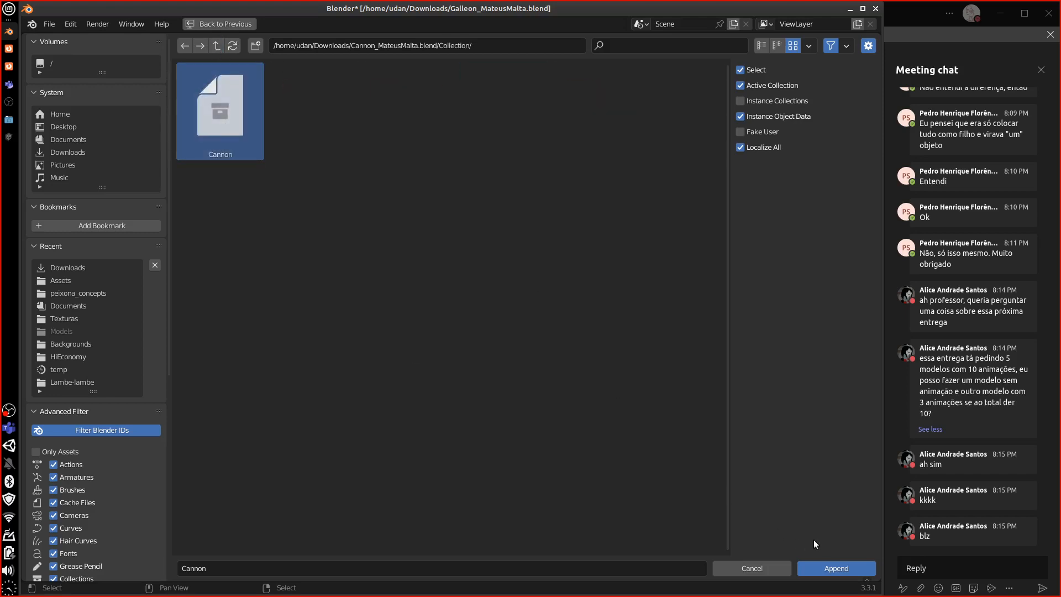
{"action": "left_click", "coordinate": [819, 565]}
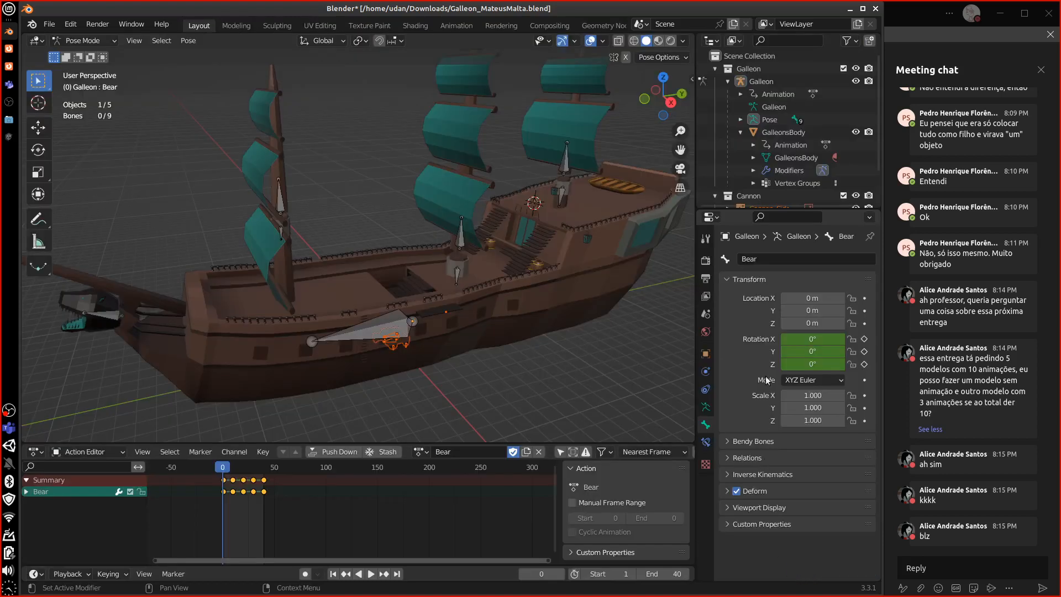
- Enlarge the Outliner, expand the appended Cannon_Side and CannonRig objects, and select CannonRig
{"action": "left_click_drag", "start_coordinate": [780, 211], "coordinate": [787, 305]}
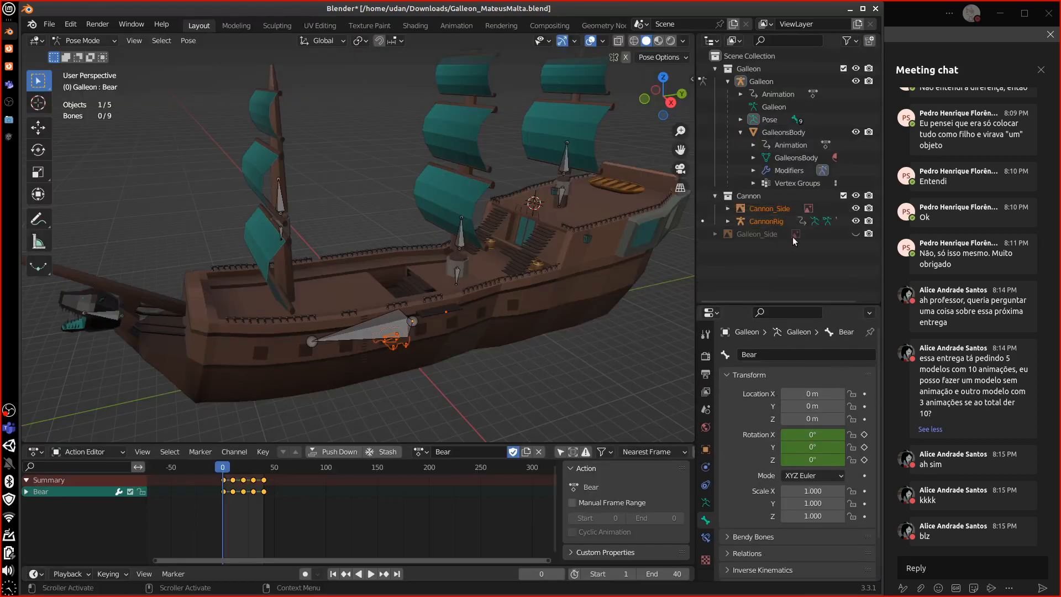
{"action": "left_click", "coordinate": [769, 208]}
{"action": "left_click", "coordinate": [727, 209]}
{"action": "left_click", "coordinate": [727, 234]}
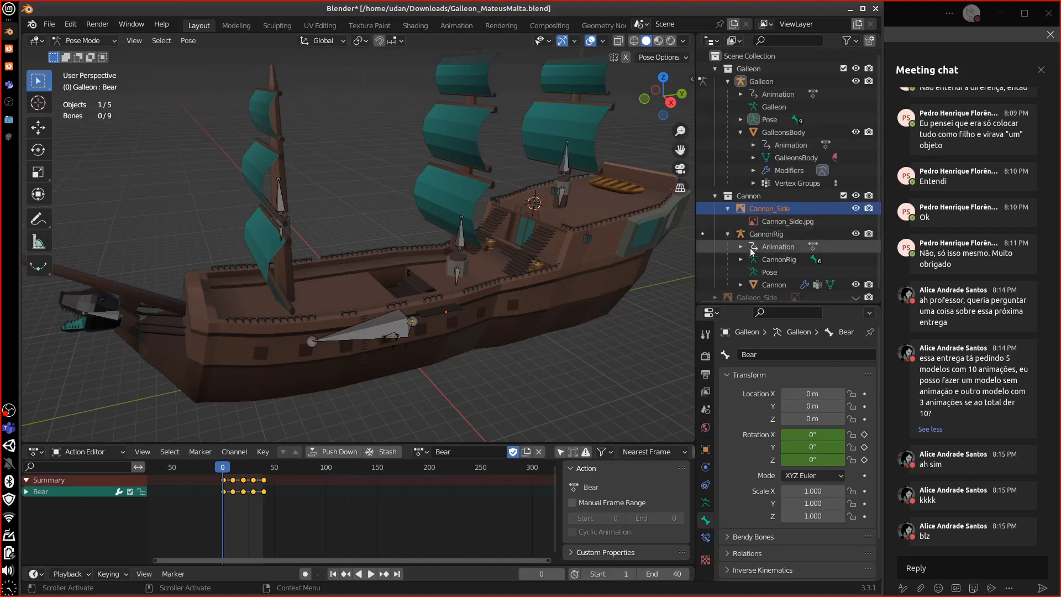
{"action": "left_click", "coordinate": [765, 233]}
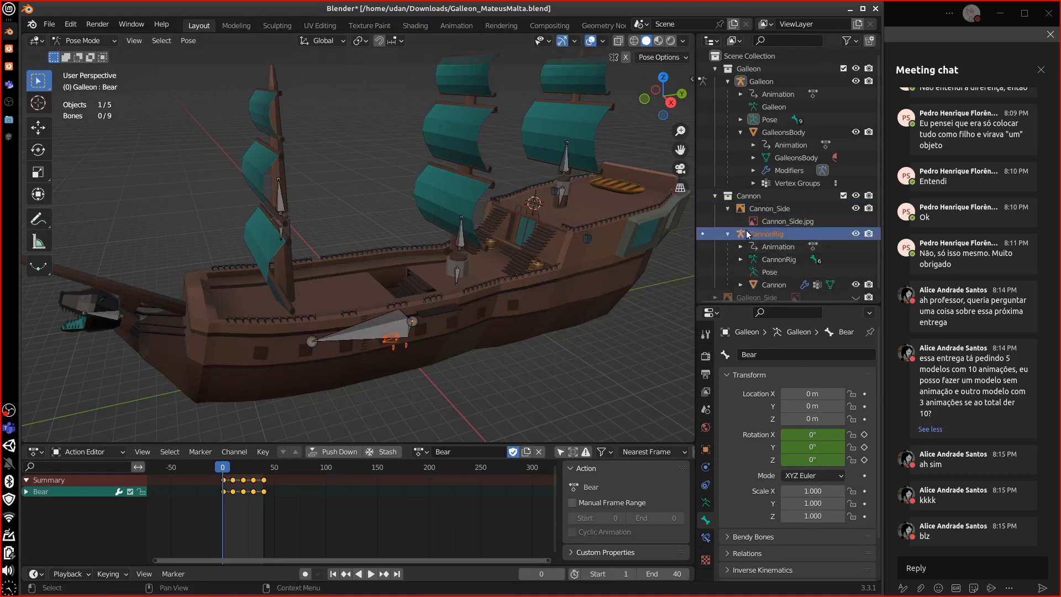
- Switch from Pose Mode to Object Mode and make CannonRig the active object
{"action": "left_click", "coordinate": [86, 41]}
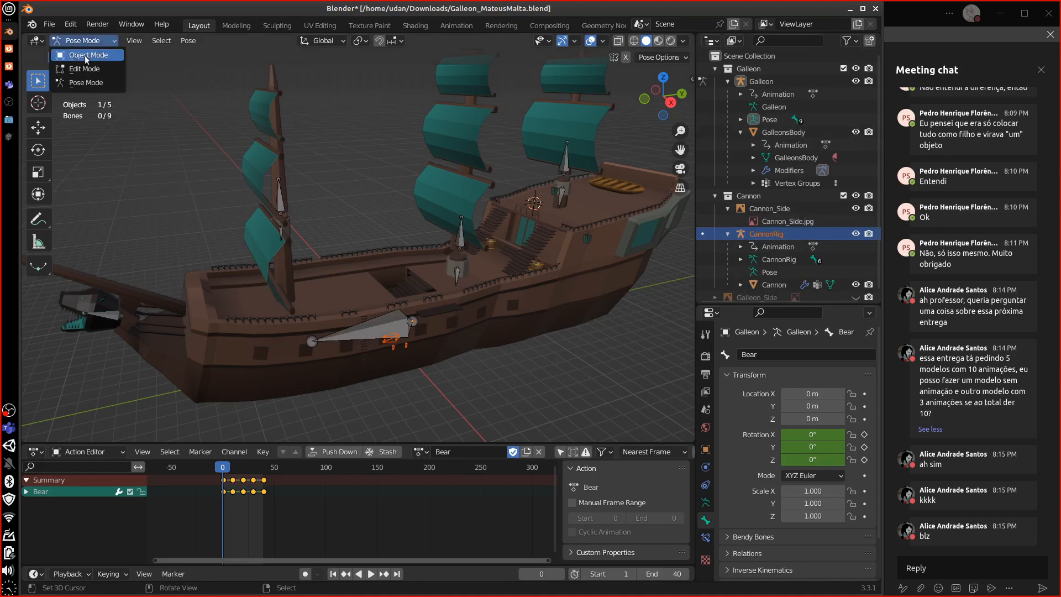
{"action": "left_click", "coordinate": [83, 55]}
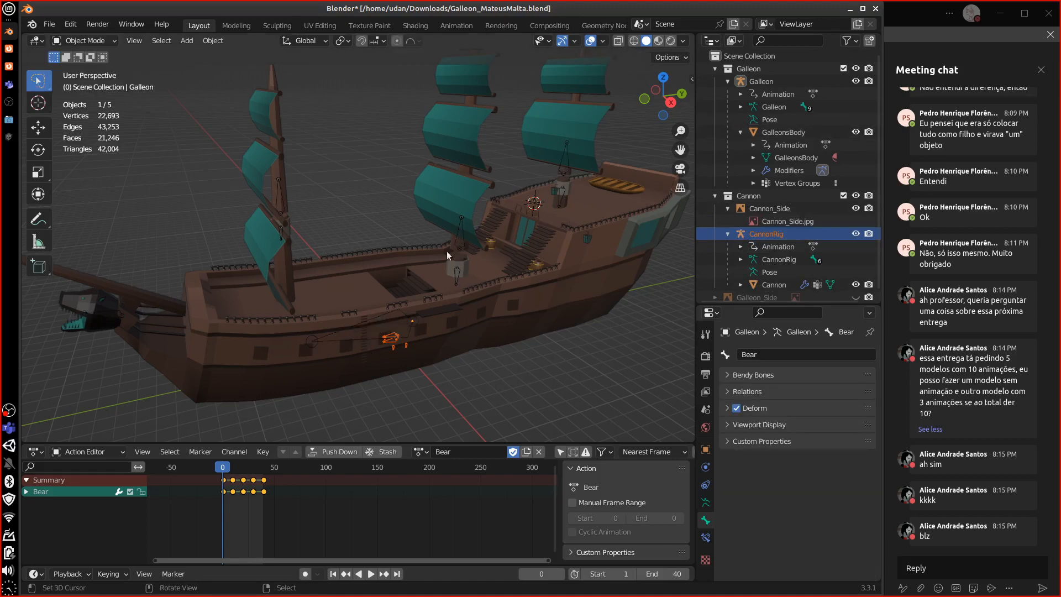
{"action": "left_click", "coordinate": [771, 234]}
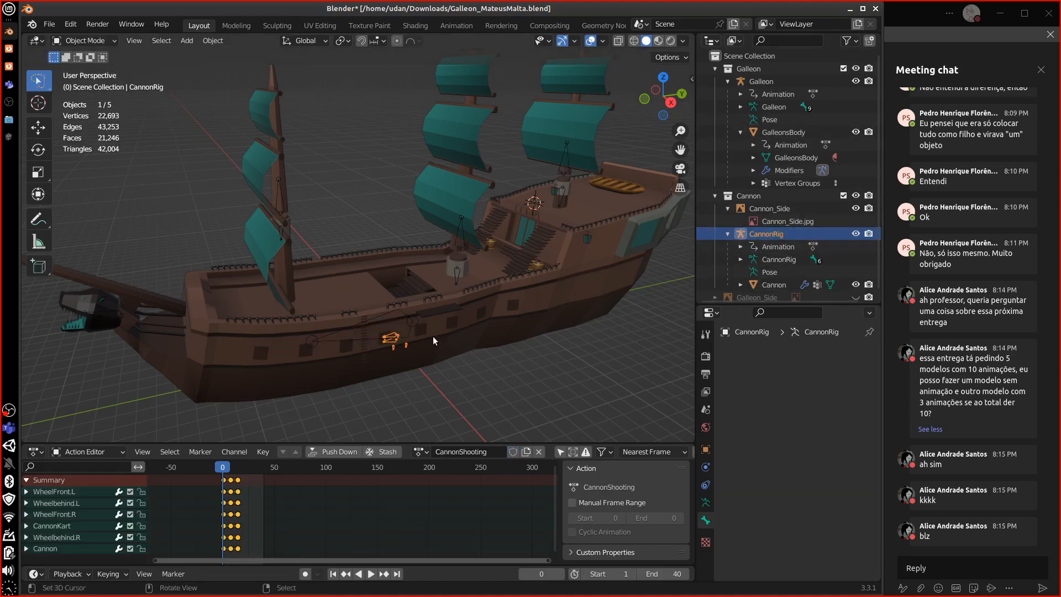
- Move CannonRig from inside the hull up to the deck, about -1.3 m in X, -2.6 m in Y and 4.6 m in Z
{"action": "middle_click_drag", "start_coordinate": [433, 336], "coordinate": [403, 320]}
{"action": "key", "text": "g"}
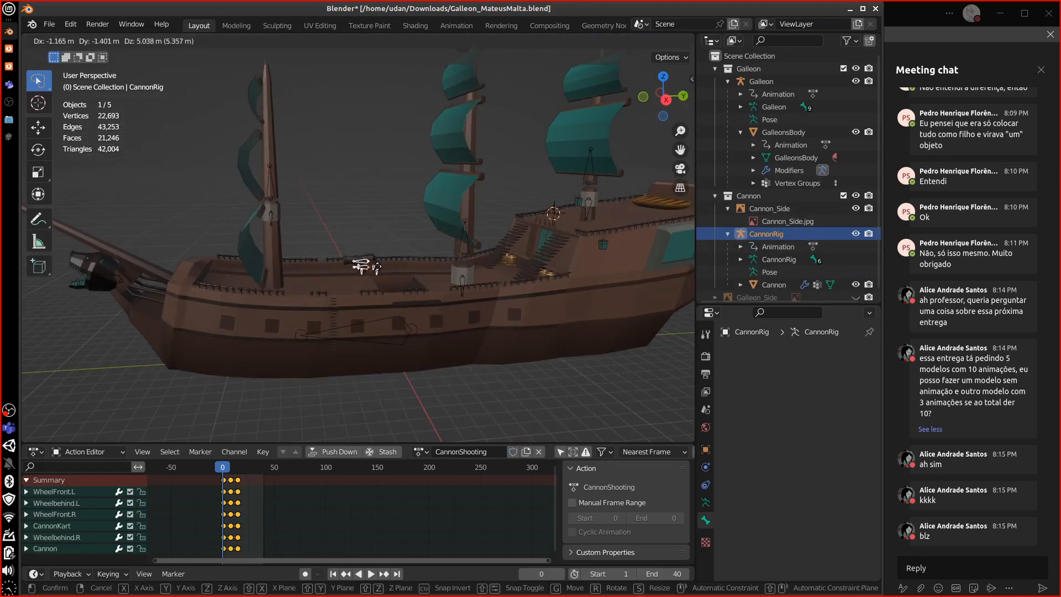
{"action": "left_click", "coordinate": [355, 279]}
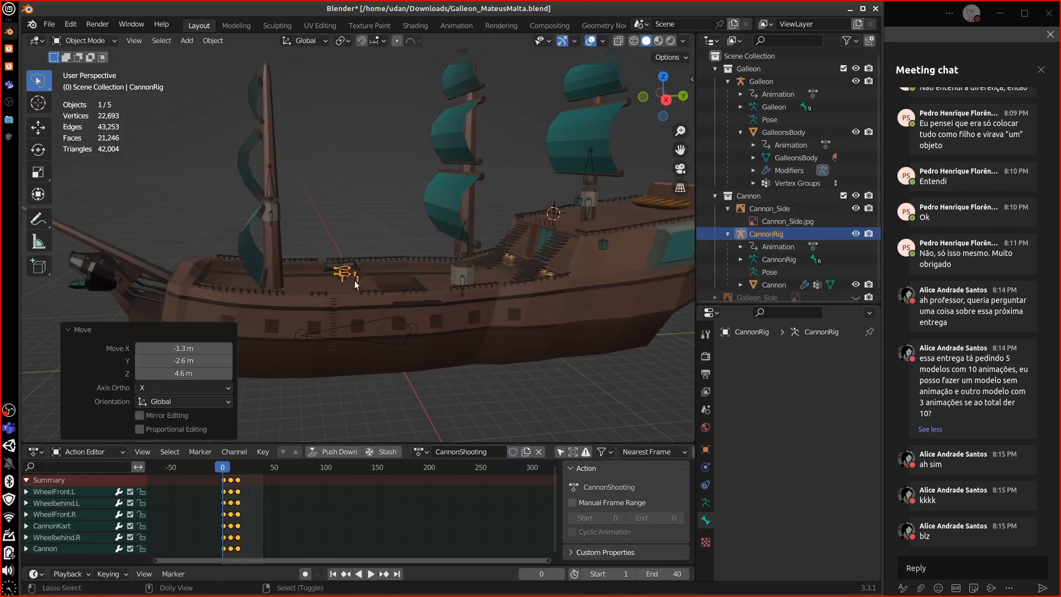
{"action": "middle_click_drag", "start_coordinate": [354, 280], "coordinate": [342, 304]}
{"action": "scroll", "coordinate": [497, 286], "scroll_direction": "up", "scroll_amount": 3}
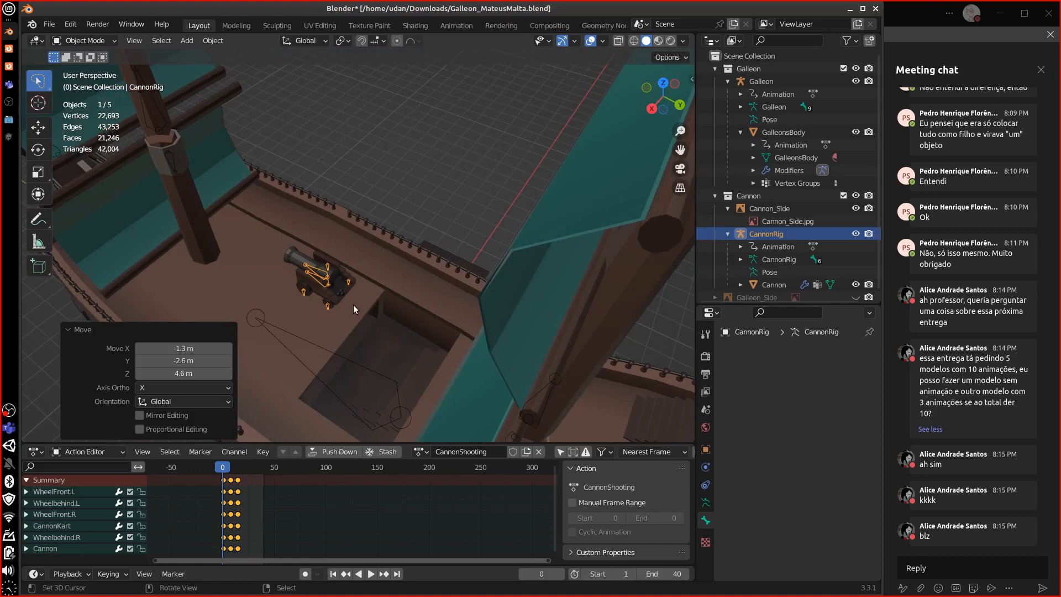
- In top orthographic view, move CannonRig across the deck to the opposite railing, about 4.03 m in X and 0.18 m in Y
{"action": "key", "text": "KP_7"}
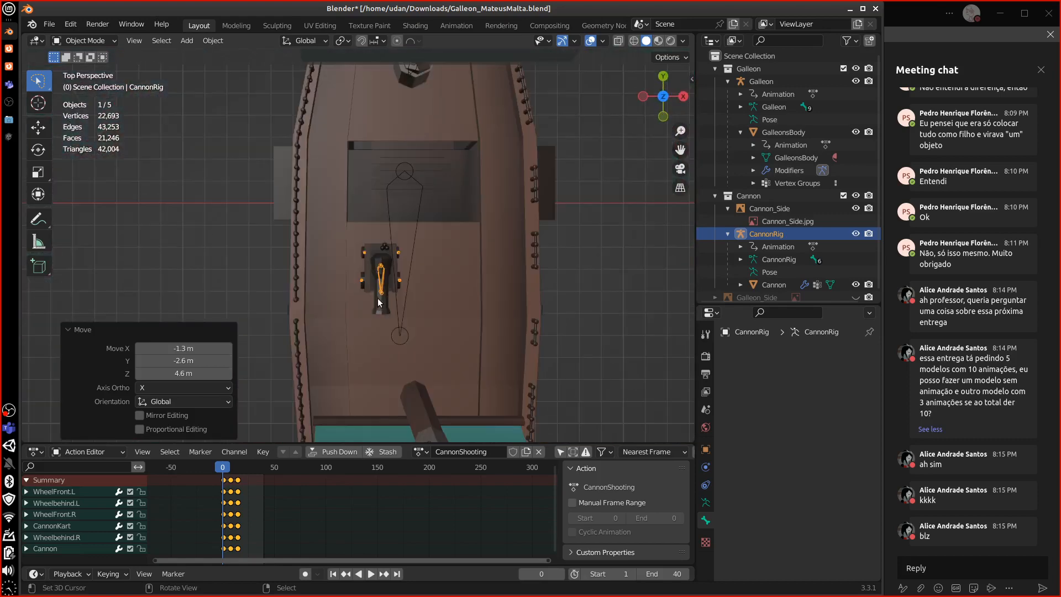
{"action": "key", "text": "KP_5"}
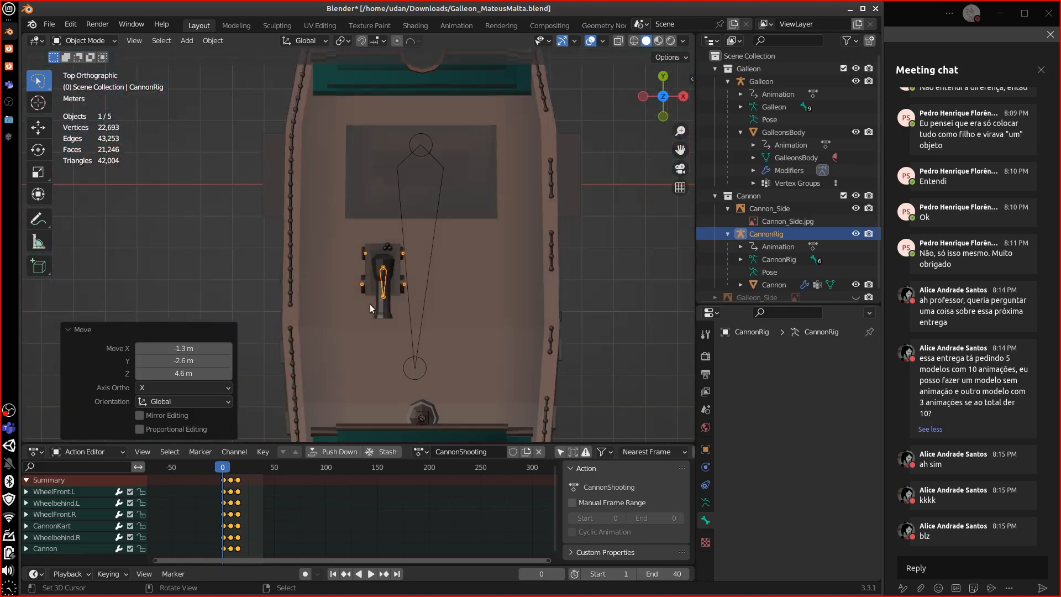
{"action": "key", "text": "r"}
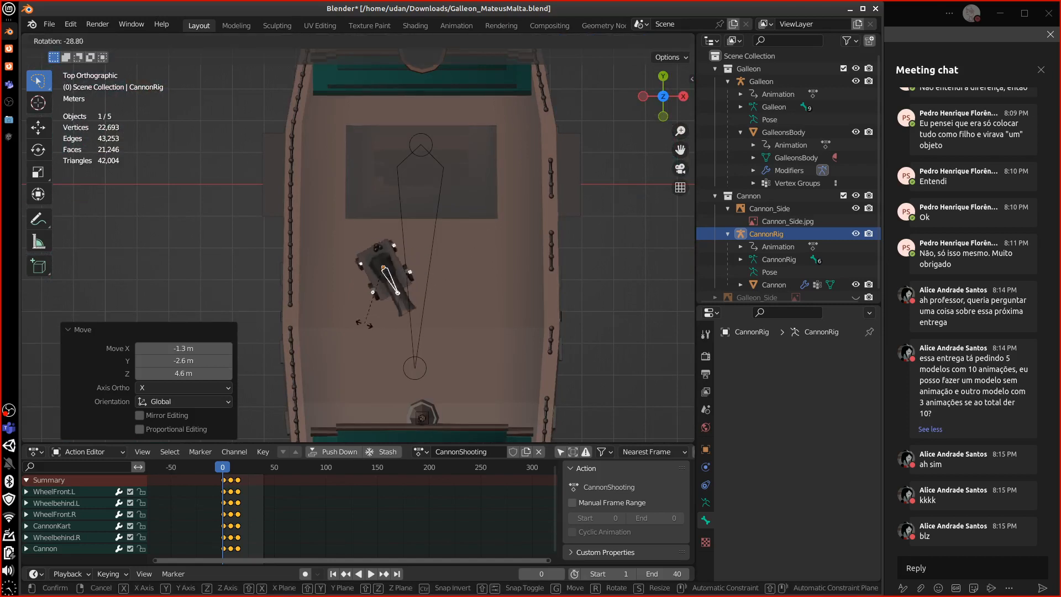
{"action": "left_click", "coordinate": [316, 329]}
{"action": "key", "text": "g"}
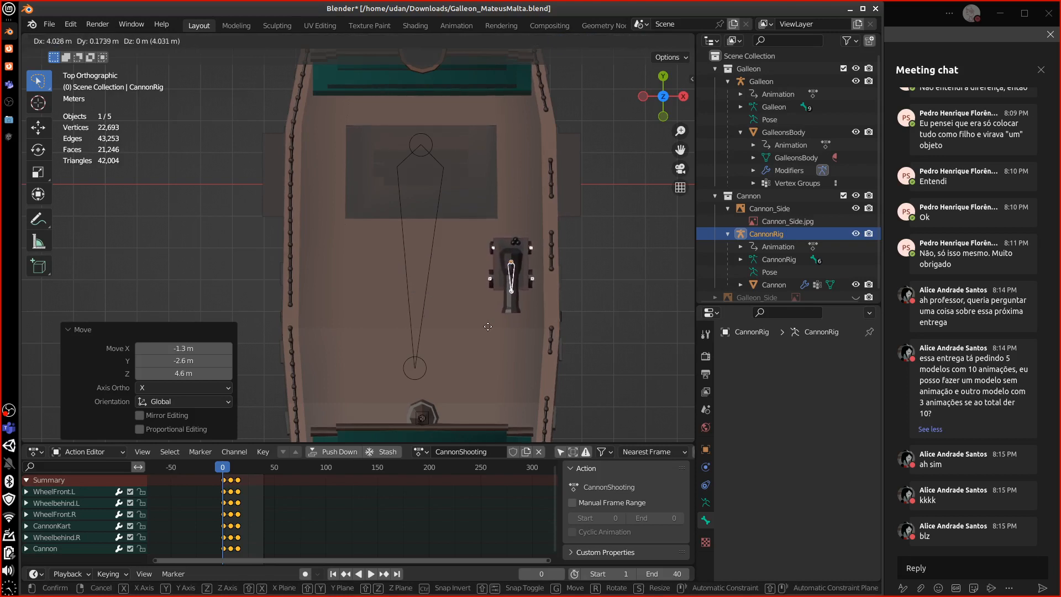
{"action": "left_click", "coordinate": [500, 285]}
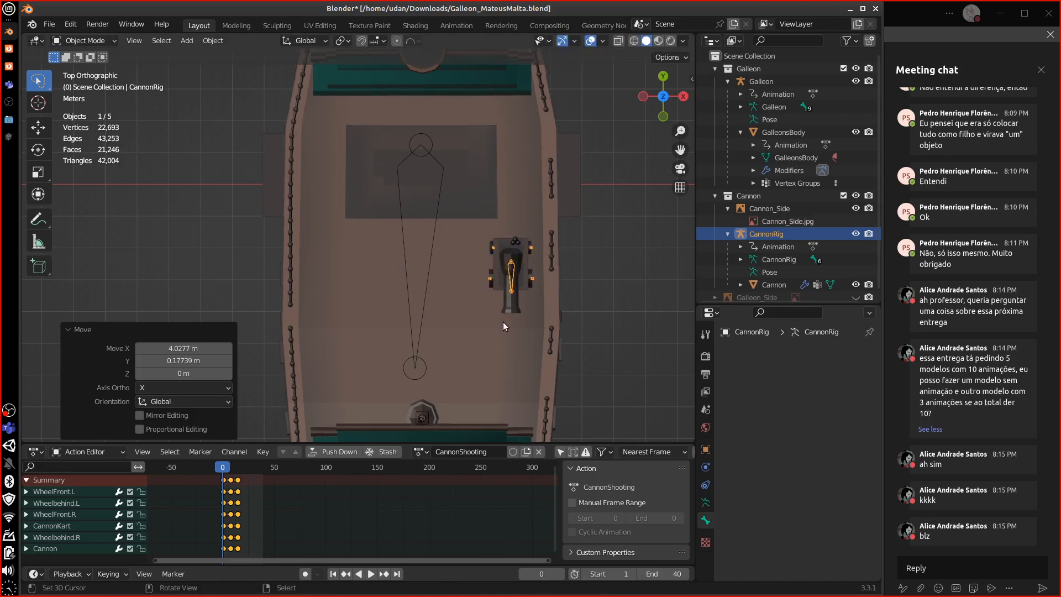
- Rotate CannonRig about -89.1° around Z to aim over the railing and move it about 0.07 m in X and -1.03 m in Y
{"action": "key", "text": "r"}
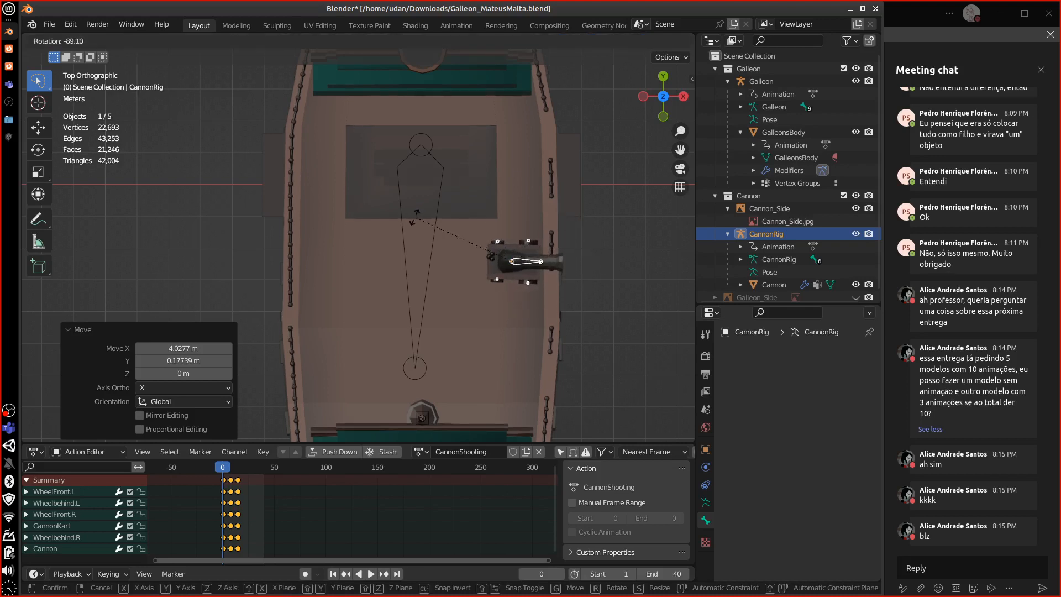
{"action": "left_click", "coordinate": [507, 201]}
{"action": "key", "text": "g"}
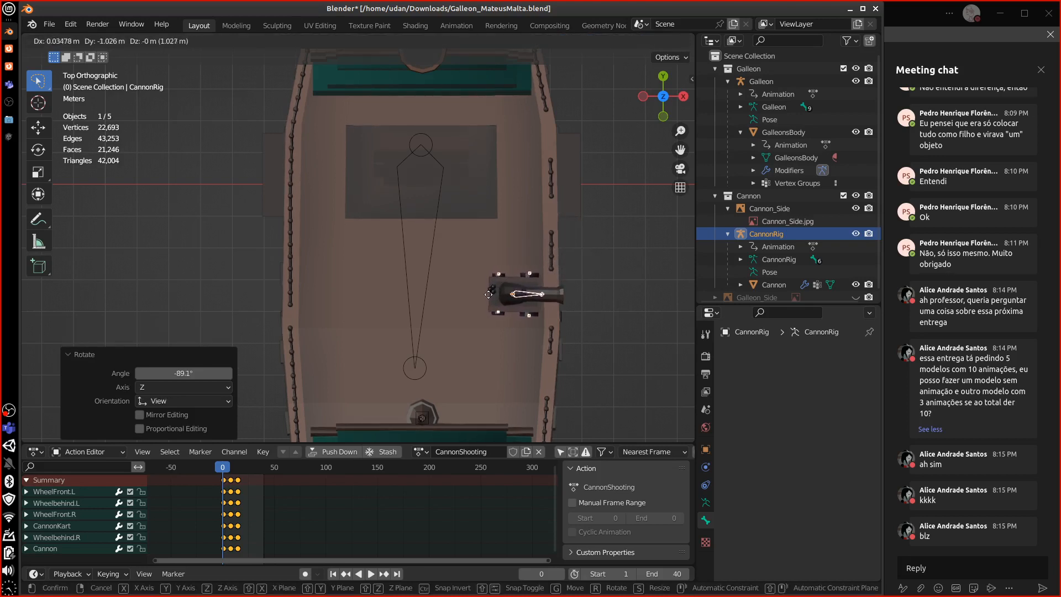
{"action": "left_click", "coordinate": [485, 295]}
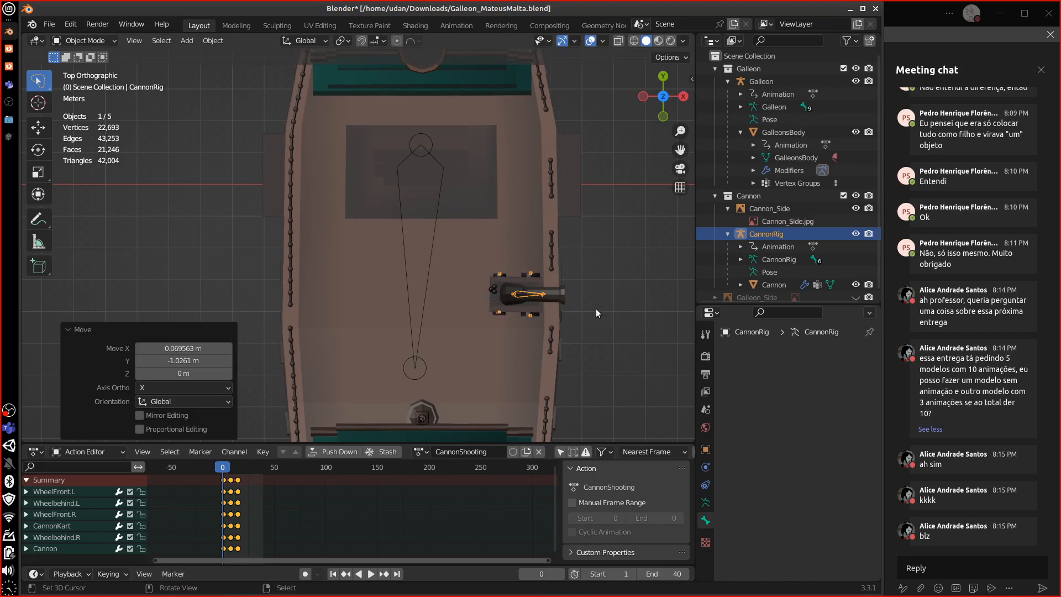
{"action": "middle_click_drag", "start_coordinate": [595, 309], "coordinate": [403, 210]}
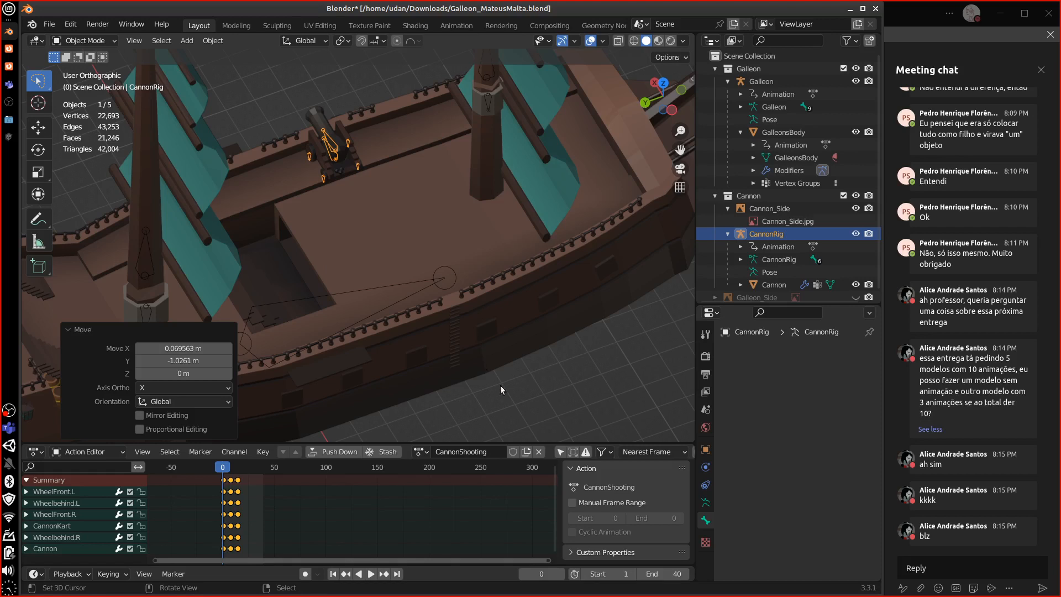
{"action": "left_click_drag", "start_coordinate": [549, 402], "coordinate": [628, 353]}
{"action": "right_click_drag", "start_coordinate": [528, 411], "coordinate": [567, 385]}
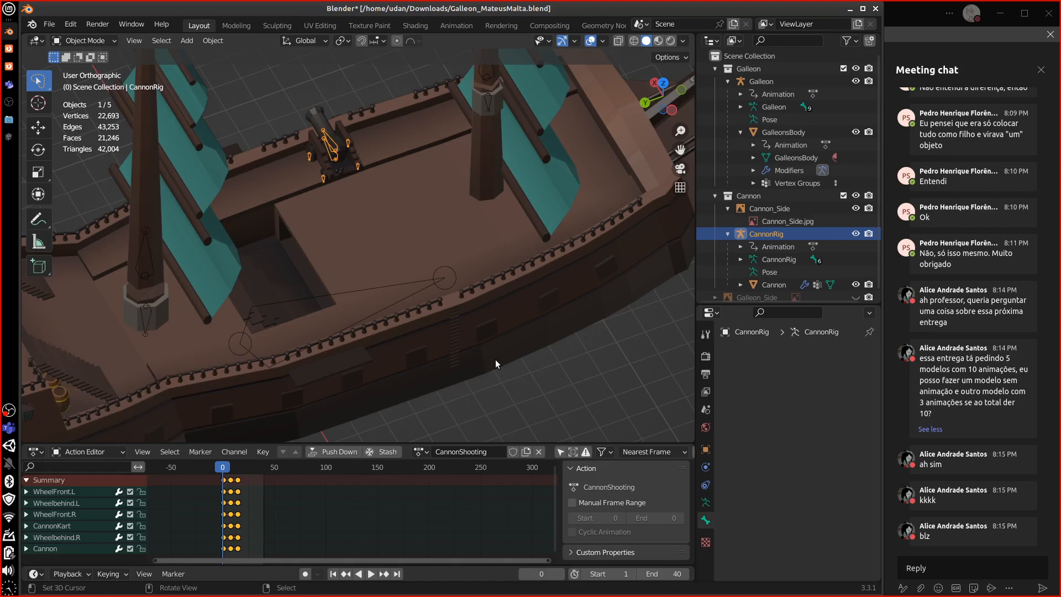
- Try moving all of CannonRig's bones together in Pose Mode, and undo the move
{"action": "key", "text": "Tab"}
{"action": "left_click", "coordinate": [85, 41]}
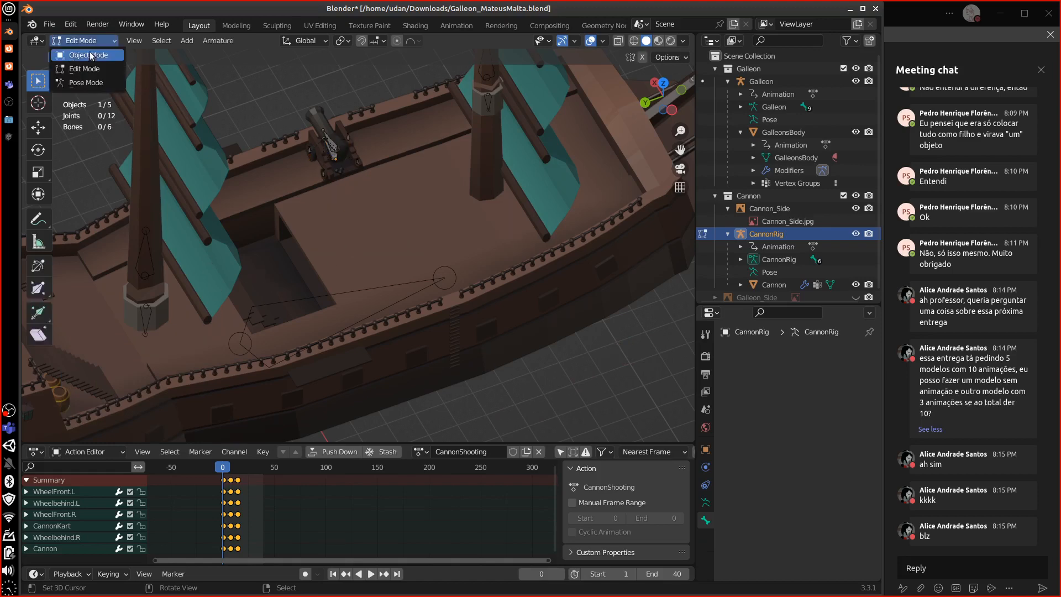
{"action": "left_click", "coordinate": [94, 84]}
{"action": "middle_click_drag", "start_coordinate": [335, 156], "coordinate": [354, 201]}
{"action": "key", "text": "a"}
{"action": "key", "text": "g"}
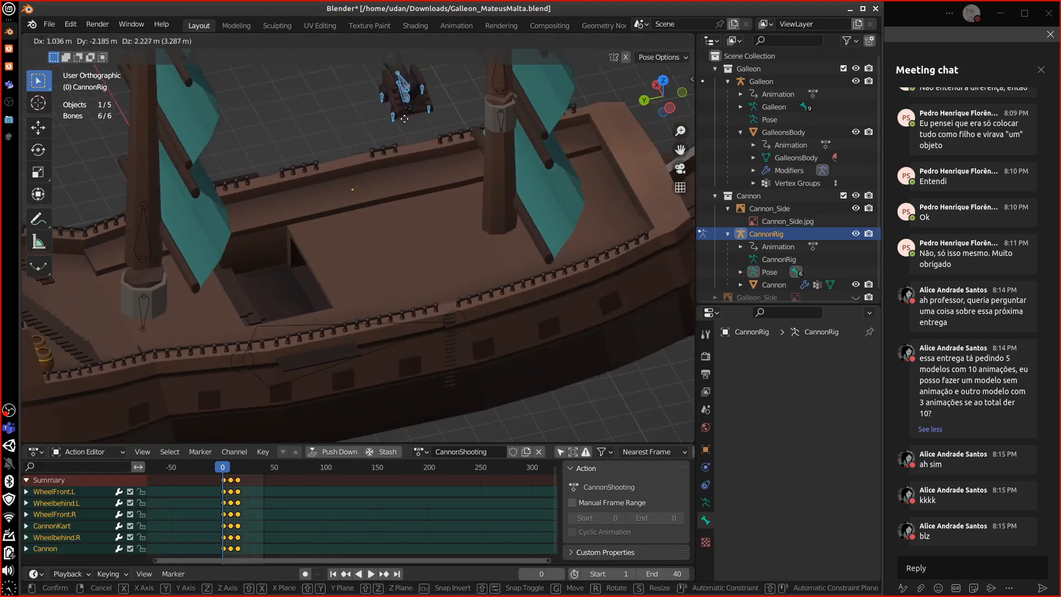
{"action": "left_click", "coordinate": [407, 116]}
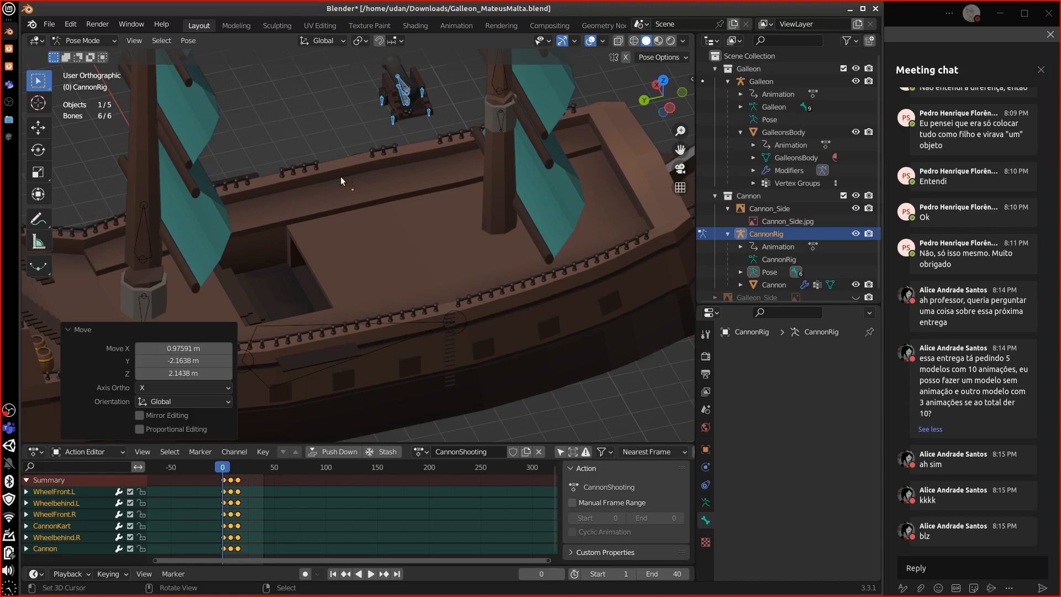
{"action": "key", "text": "ctrl+z"}
- Draw a curved annotation arrow from the cannon on deck down to the large bone in the ship's hull
{"action": "middle_click_drag", "start_coordinate": [338, 188], "coordinate": [283, 235]}
{"action": "middle_click_drag", "start_coordinate": [414, 292], "coordinate": [291, 199], "text": "shift"}
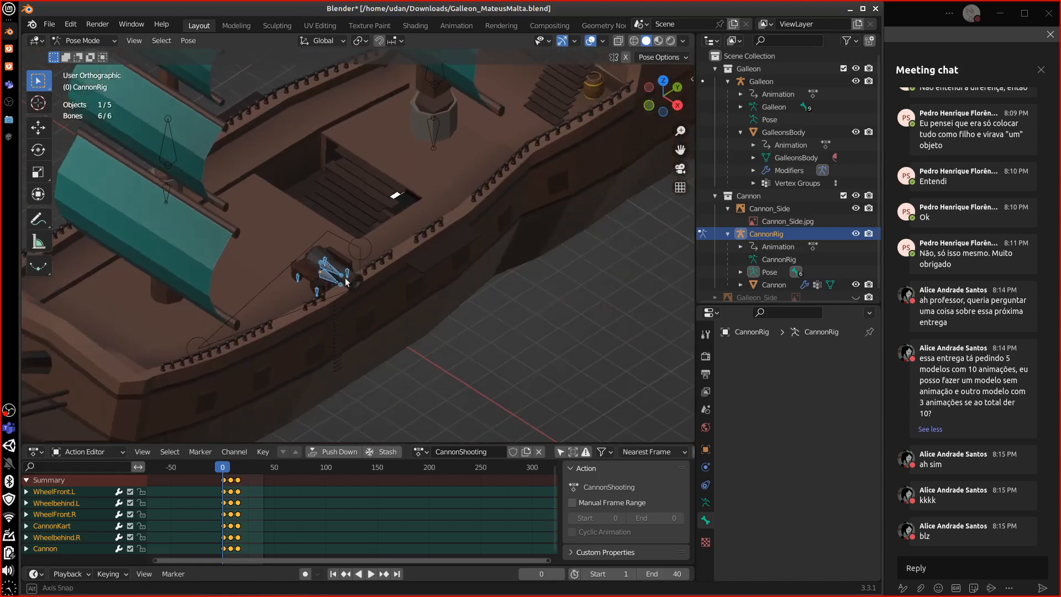
{"action": "middle_click_drag", "start_coordinate": [345, 278], "coordinate": [438, 226]}
{"action": "mouse_move", "coordinate": [447, 207]}
{"action": "left_mouse_down"}
{"action": "mouse_move", "coordinate": [420, 206]}
{"action": "mouse_move", "coordinate": [351, 267]}
{"action": "mouse_move", "coordinate": [325, 333]}
{"action": "left_mouse_up"}
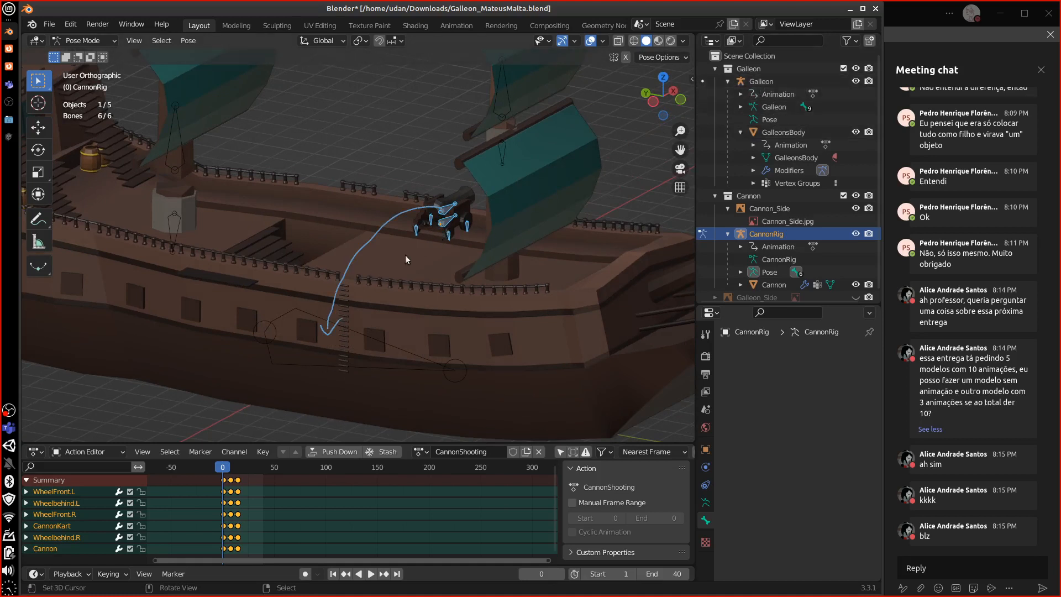
- In Object Mode, try joining CannonRig into the Galleon armature, and undo the join
{"action": "left_click", "coordinate": [88, 45]}
{"action": "left_click", "coordinate": [80, 53]}
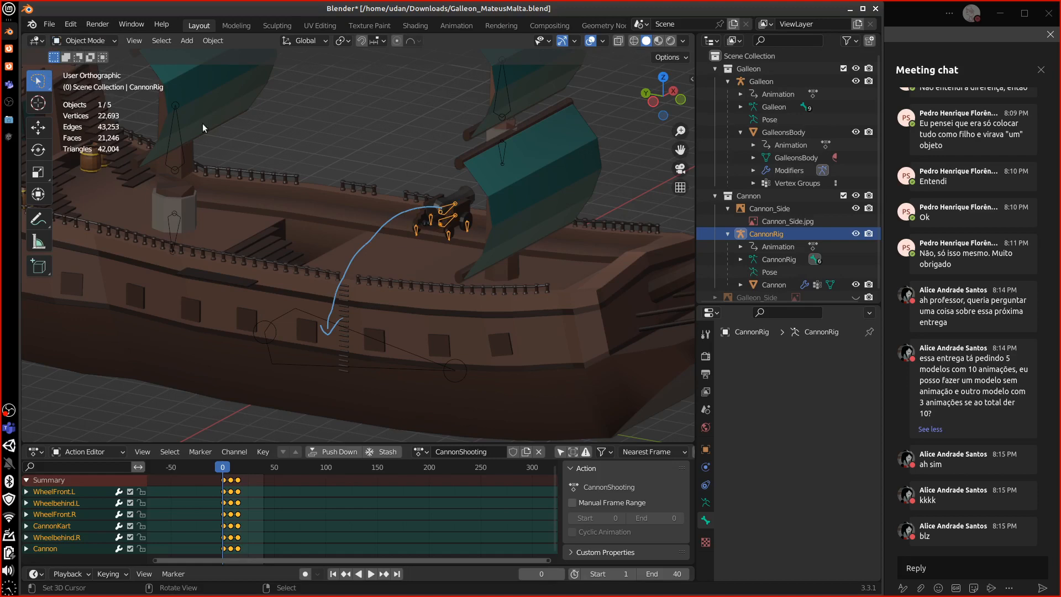
{"action": "left_click", "coordinate": [359, 325]}
{"action": "left_click", "coordinate": [358, 332]}
{"action": "left_click", "coordinate": [445, 209]}
{"action": "left_click", "coordinate": [358, 333], "text": "shift"}
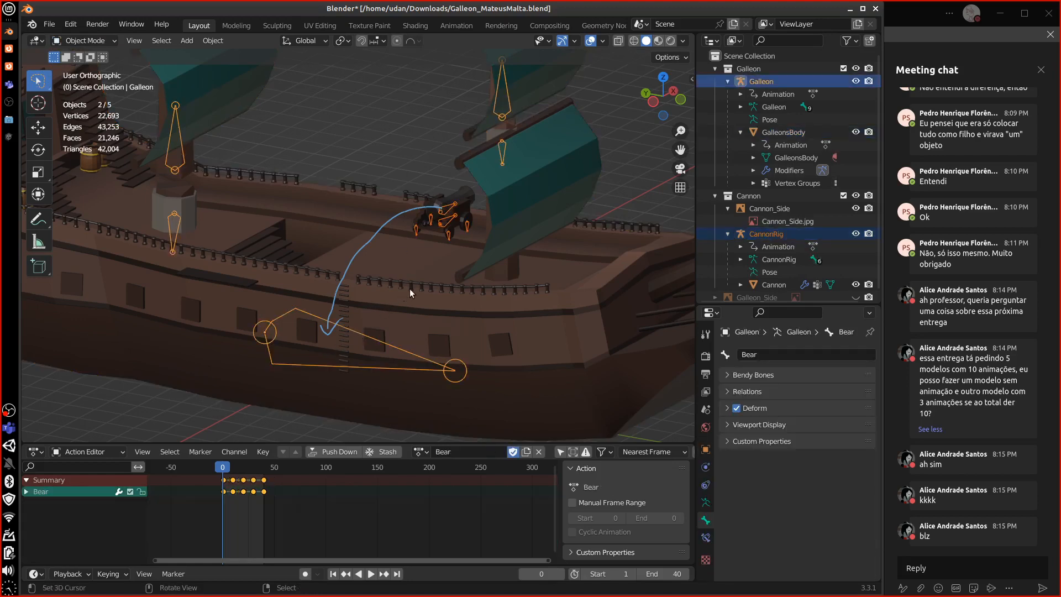
{"action": "middle_click_drag", "start_coordinate": [409, 288], "coordinate": [395, 296]}
{"action": "key", "text": "ctrl+j"}
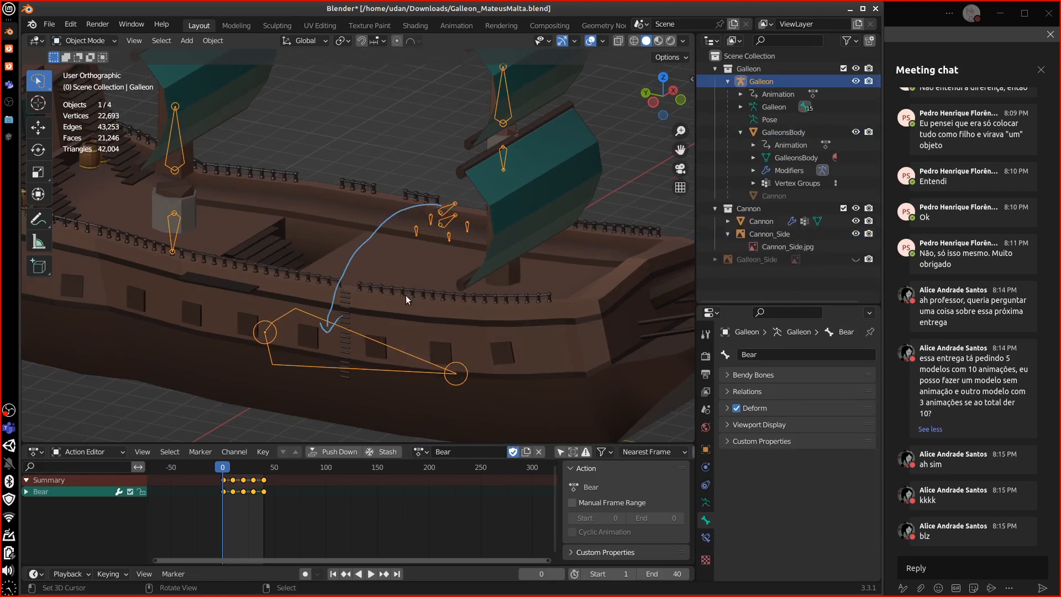
{"action": "key", "text": "ctrl+z"}
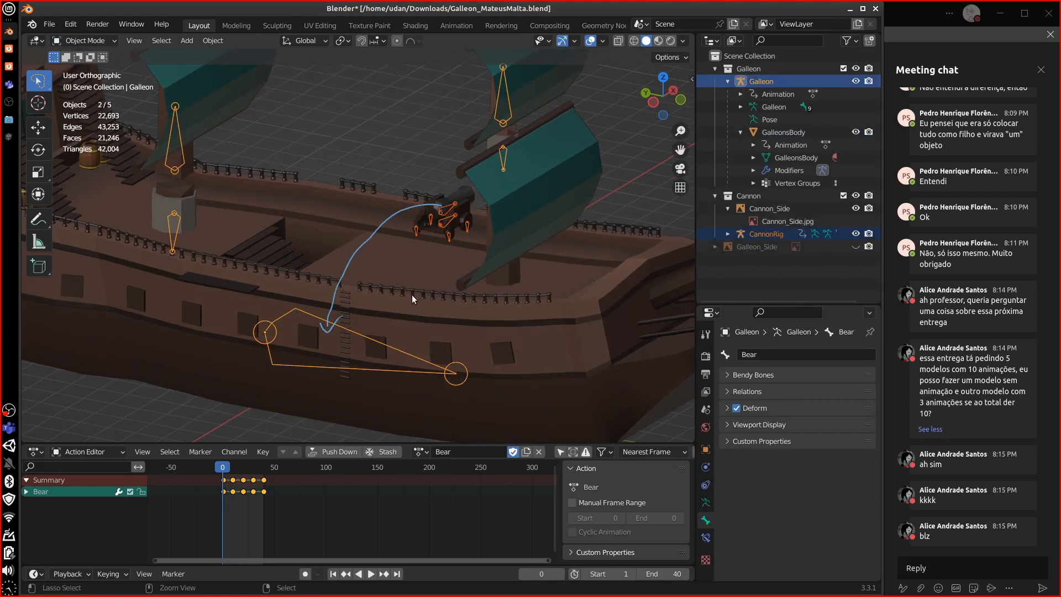
- Select only CannonRig, enter Pose Mode, and look through the Pose commands and the cannon's individual bones
{"action": "middle_click_drag", "start_coordinate": [409, 293], "coordinate": [220, 320]}
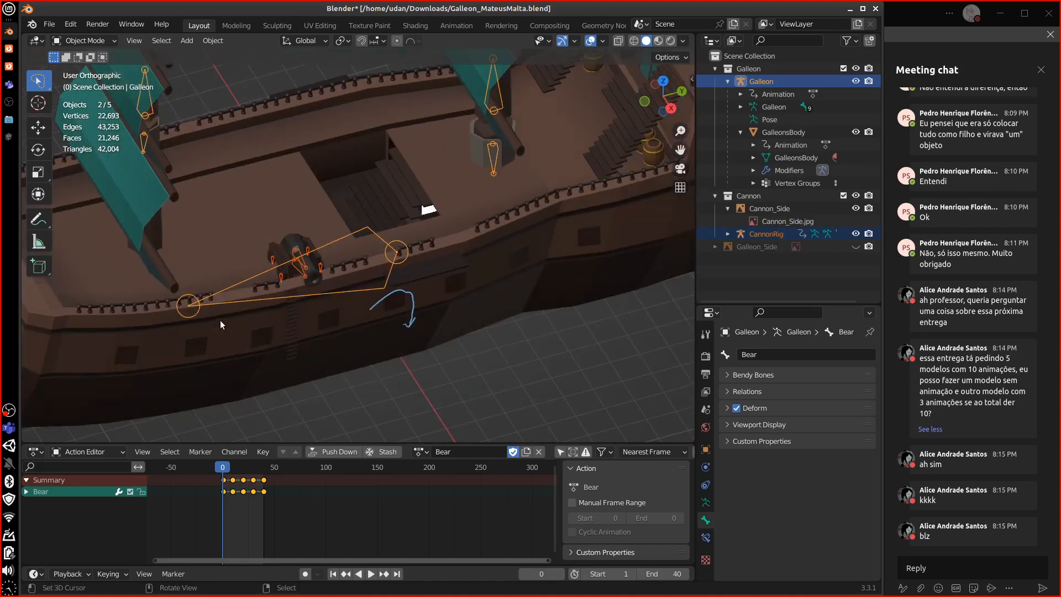
{"action": "left_click", "coordinate": [298, 269]}
{"action": "middle_click_drag", "start_coordinate": [297, 274], "coordinate": [351, 266]}
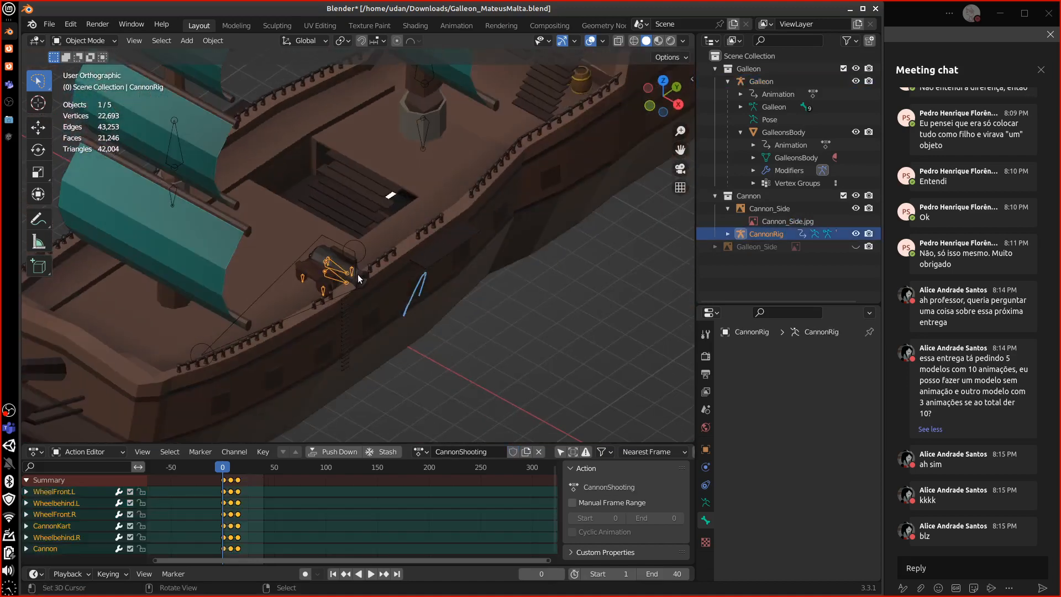
{"action": "left_click", "coordinate": [82, 40]}
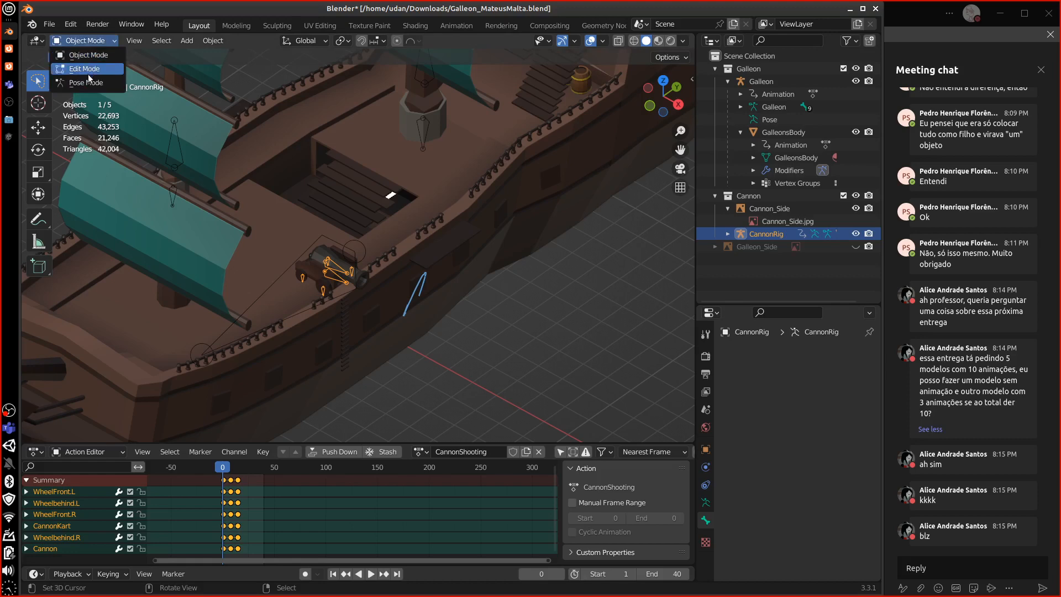
{"action": "left_click", "coordinate": [77, 77]}
{"action": "middle_click_drag", "start_coordinate": [158, 134], "coordinate": [365, 305]}
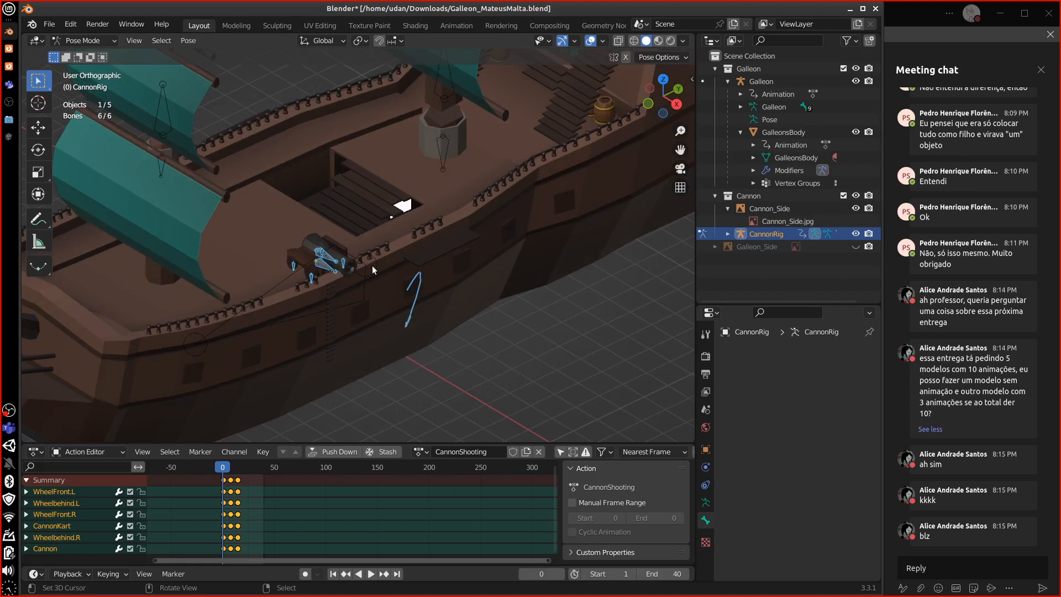
{"action": "left_click", "coordinate": [188, 40]}
{"action": "mouse_move", "coordinate": [214, 68]}
{"action": "left_click", "coordinate": [310, 248]}
{"action": "left_click", "coordinate": [310, 244]}
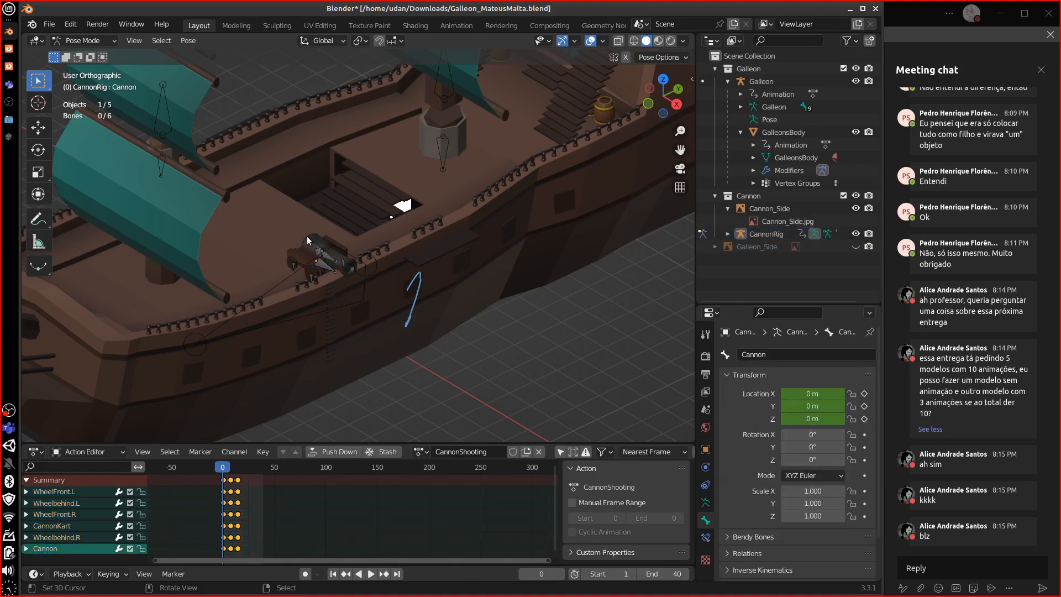
{"action": "left_click", "coordinate": [291, 264]}
- Return to Object Mode, select the Cannon mesh, and view the apply options of its Armature modifier
{"action": "left_click", "coordinate": [83, 40]}
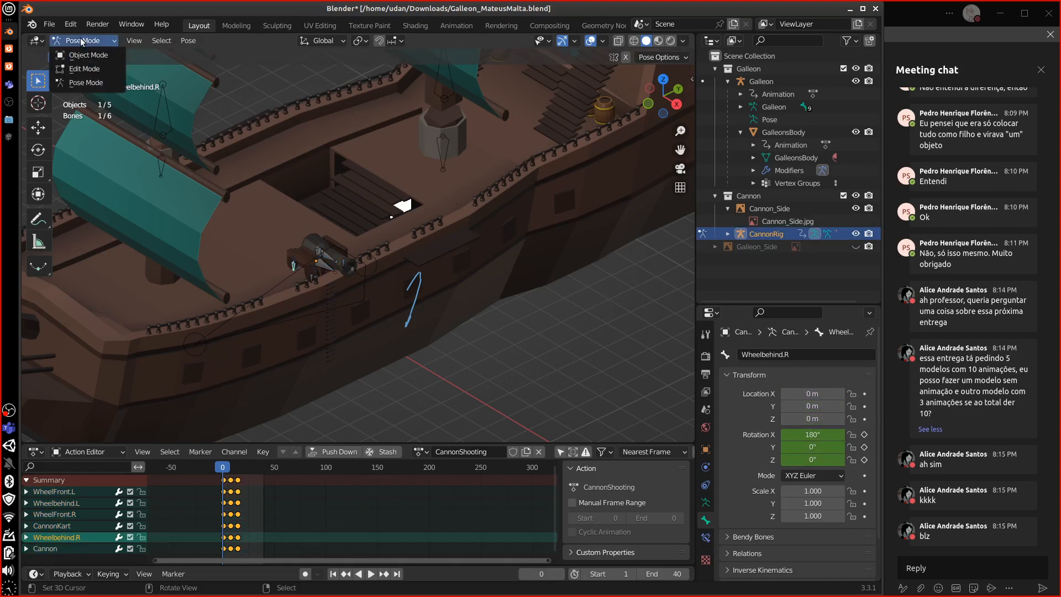
{"action": "left_click", "coordinate": [74, 49]}
{"action": "left_click", "coordinate": [314, 247]}
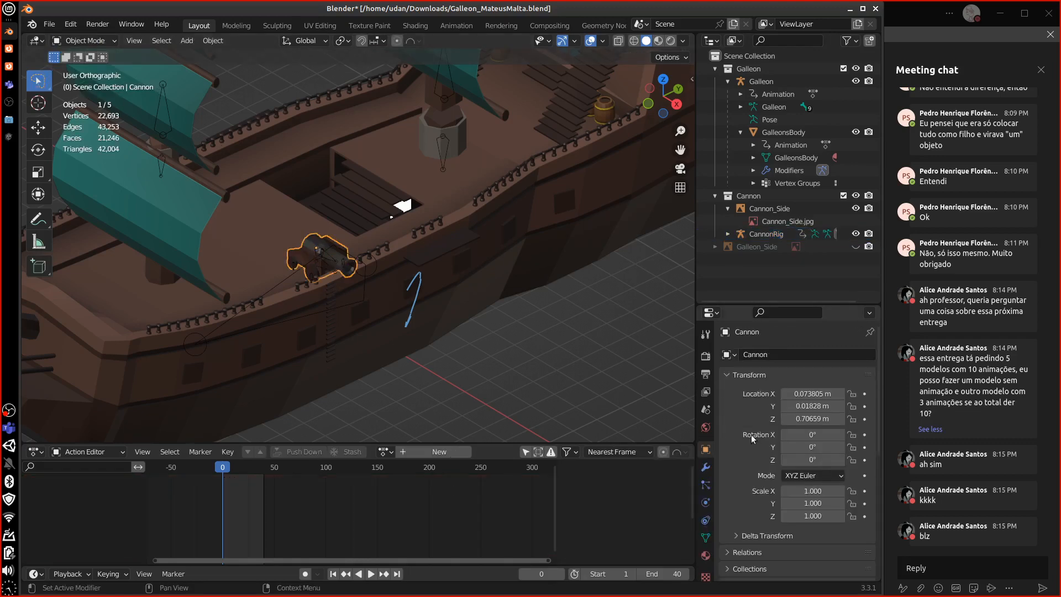
{"action": "left_click", "coordinate": [705, 466]}
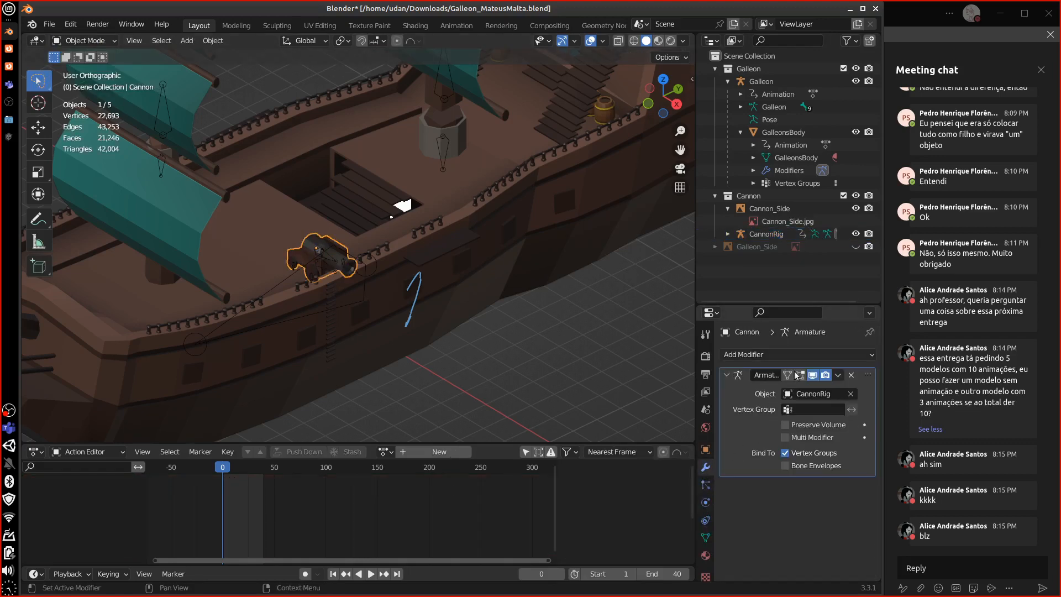
{"action": "left_click", "coordinate": [837, 374]}
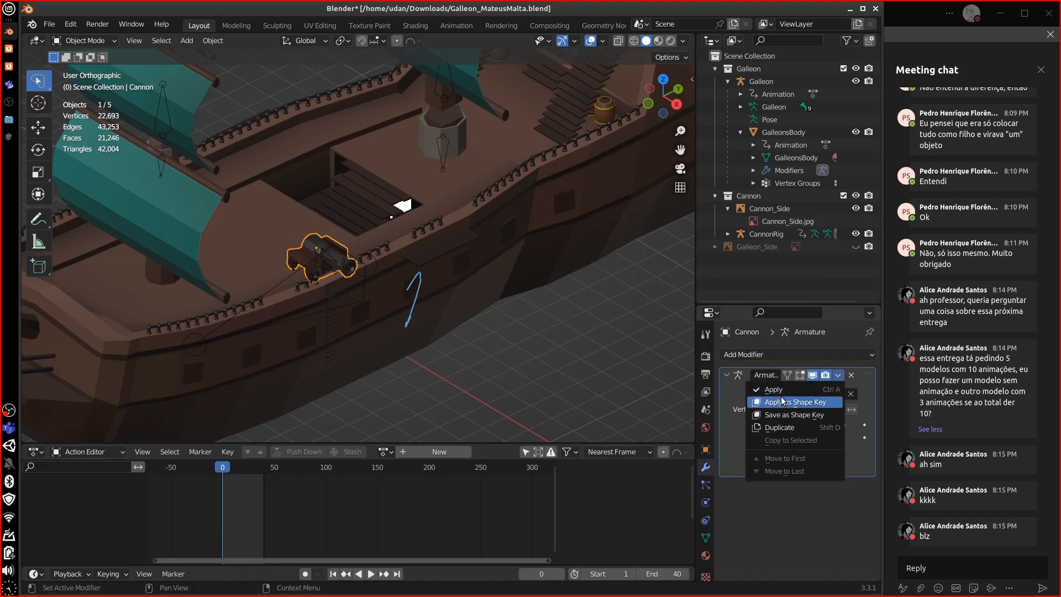
- Leave the modifier unapplied, reselect CannonRig, and view the cannon's placement from the side of the ship
{"action": "middle_click_drag", "start_coordinate": [456, 409], "coordinate": [332, 309]}
{"action": "left_click", "coordinate": [304, 254]}
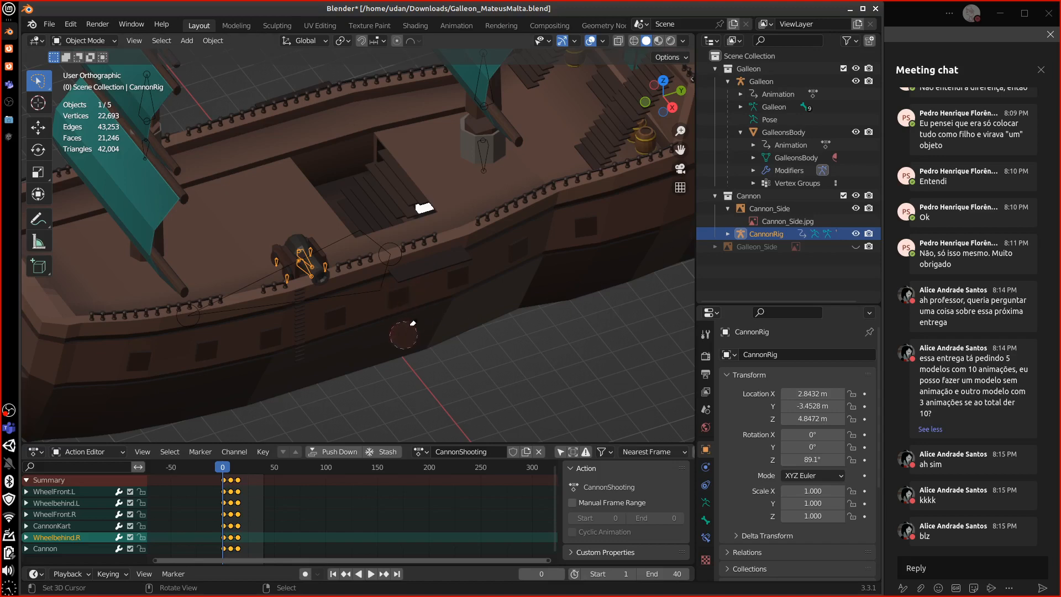
{"action": "middle_click_drag", "start_coordinate": [397, 329], "coordinate": [360, 324]}
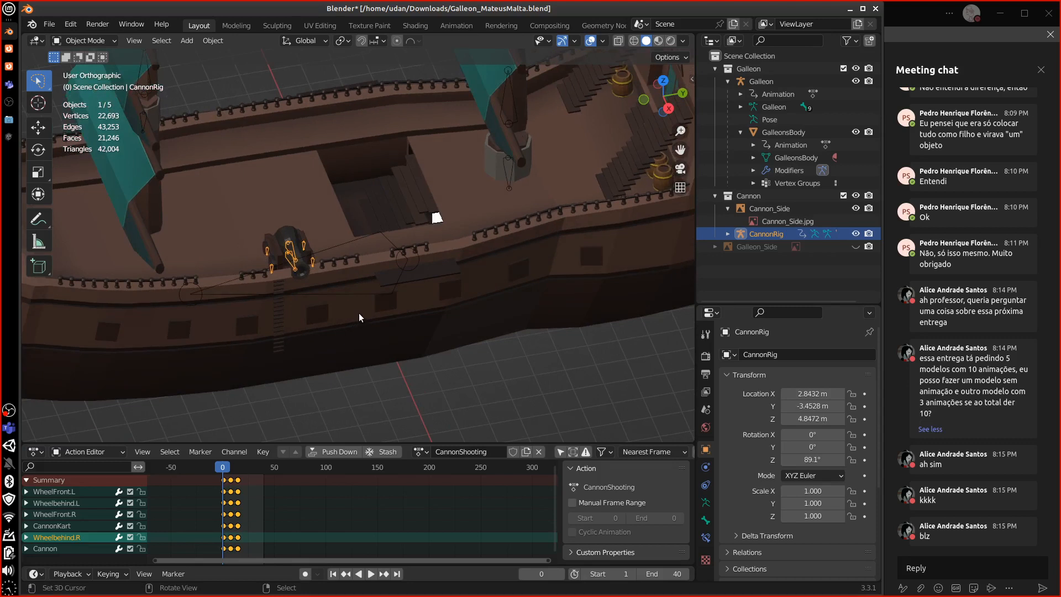
{"action": "scroll", "coordinate": [295, 343], "scroll_direction": "down", "scroll_amount": 5}
{"action": "middle_click_drag", "start_coordinate": [300, 340], "coordinate": [355, 316]}
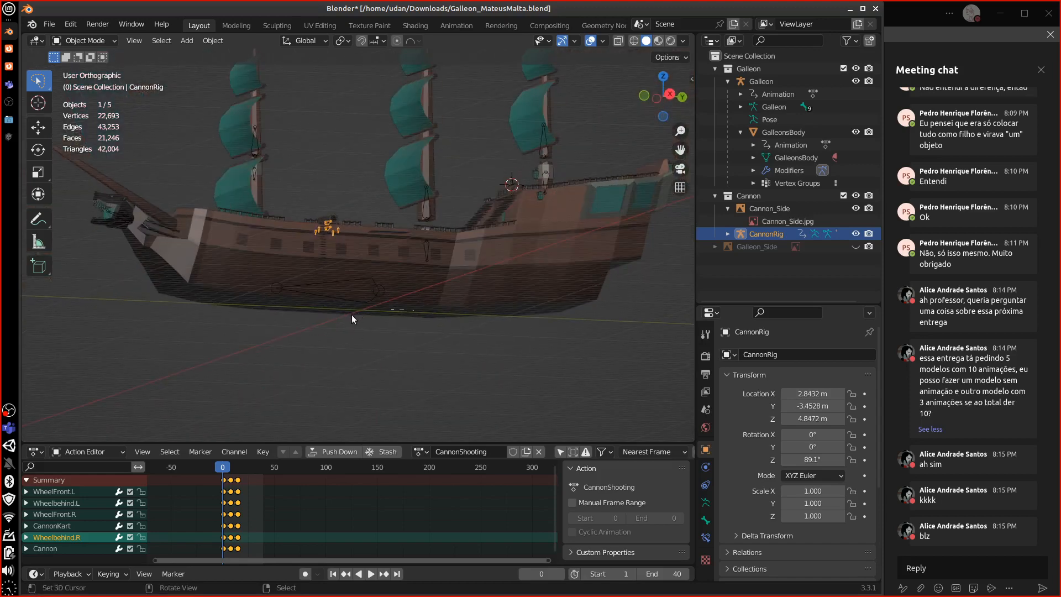
{"action": "middle_click_drag", "start_coordinate": [360, 316], "coordinate": [346, 320]}
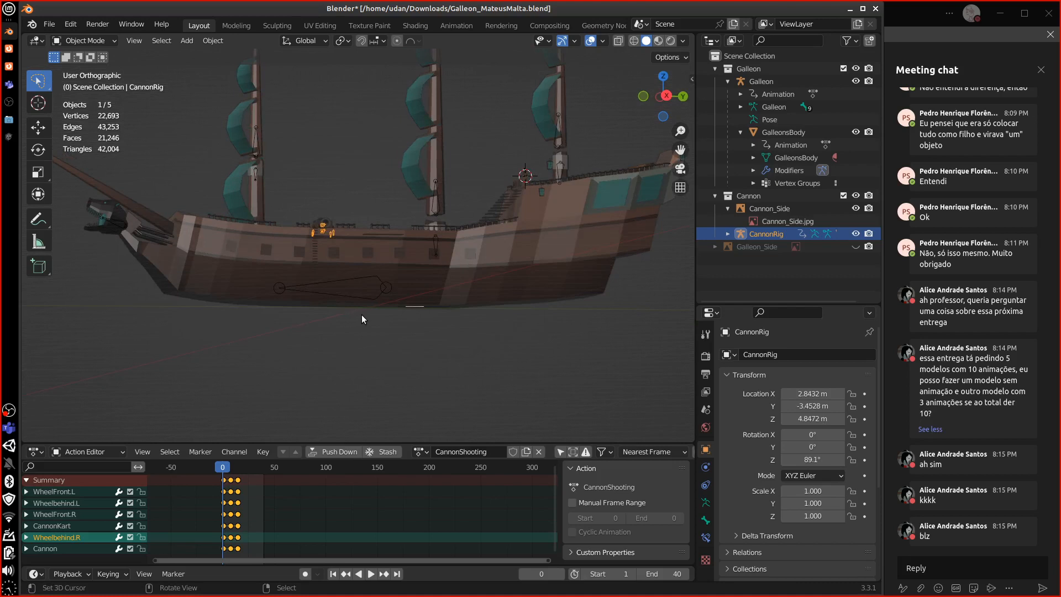
- In the right side view, set the 3D cursor below the hull at the ground line and add a Plain Axes empty there
{"action": "key", "text": "KP_3"}
{"action": "left_click", "coordinate": [372, 308]}
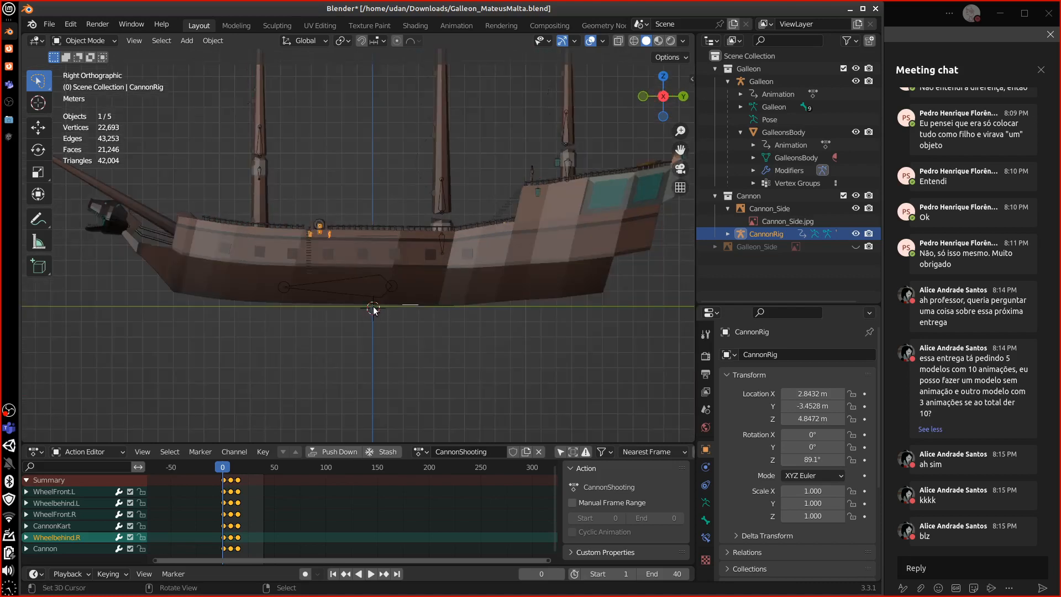
{"action": "key", "text": "shift+a"}
{"action": "mouse_move", "coordinate": [374, 314]}
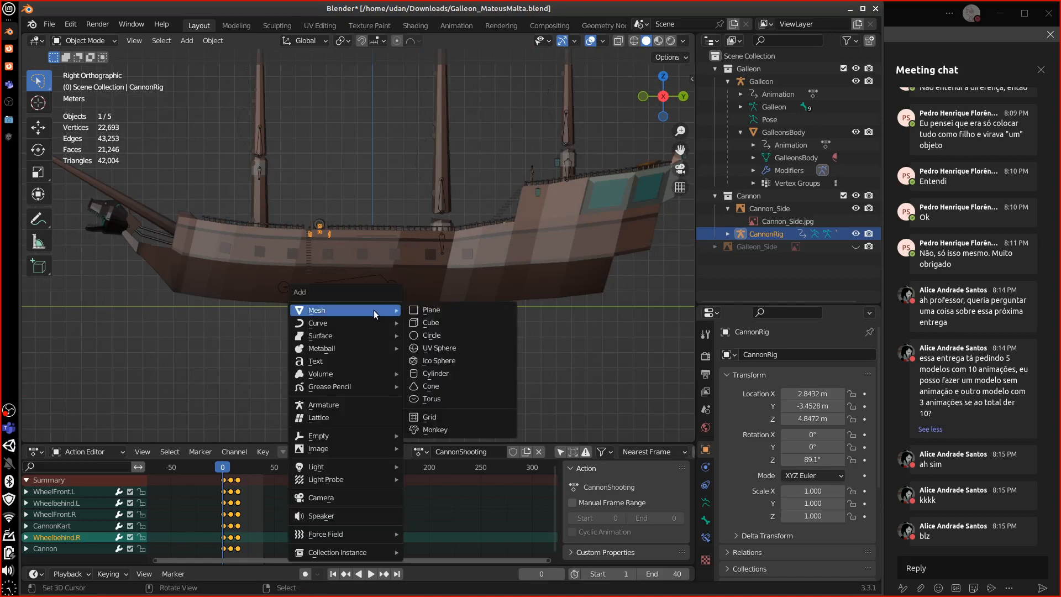
{"action": "mouse_move", "coordinate": [333, 435]}
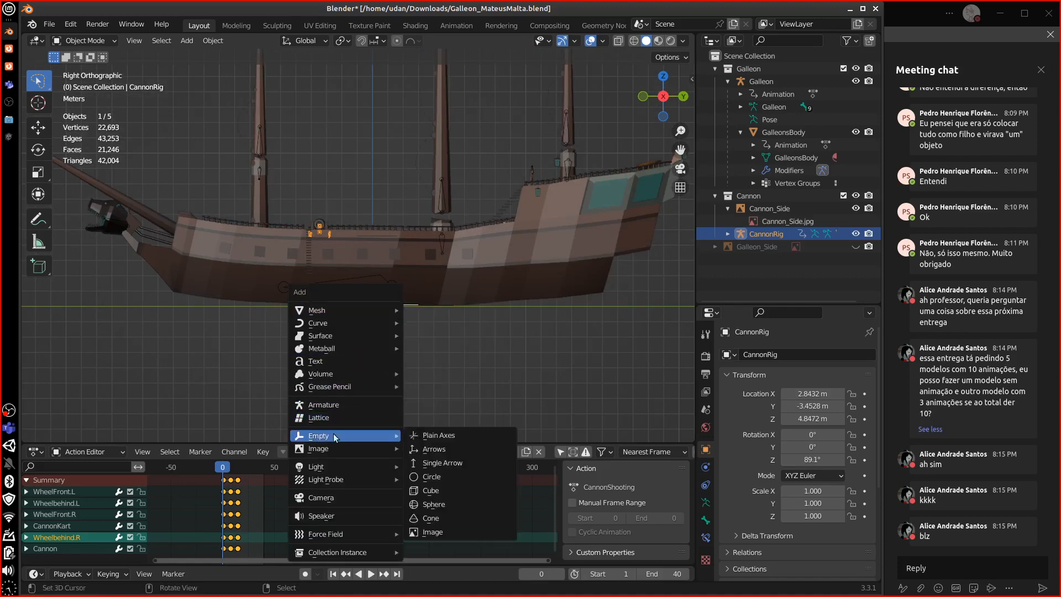
{"action": "left_click", "coordinate": [433, 437]}
{"action": "middle_click_drag", "start_coordinate": [355, 335], "coordinate": [469, 295]}
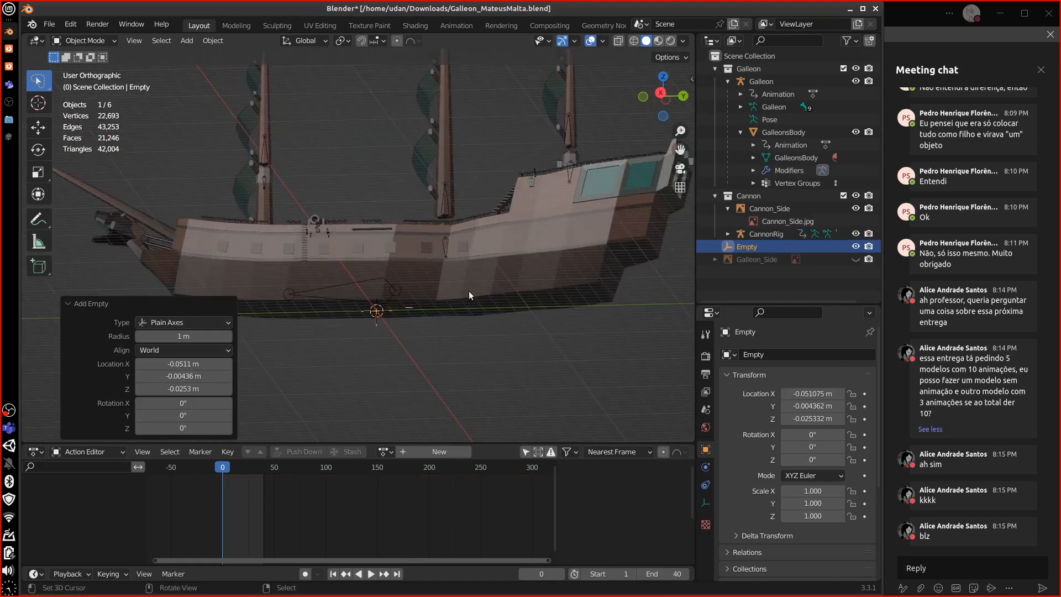
- Rename the new empty as Ship
{"action": "double_click", "coordinate": [743, 246]}
{"action": "type", "text": "Ca"}
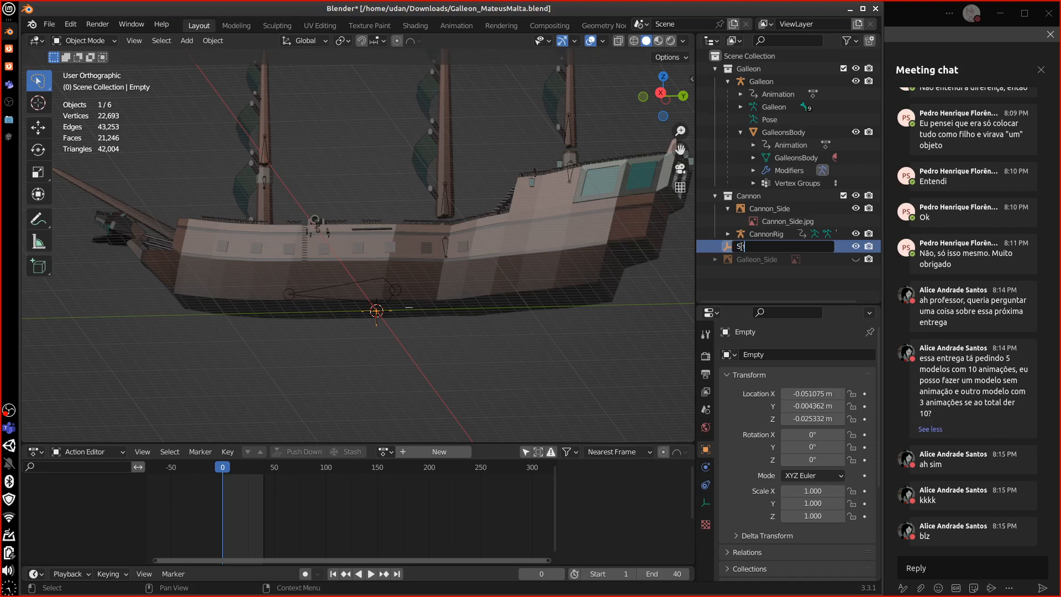
{"action": "type", "text": "Ship"}
{"action": "key", "text": "Return"}
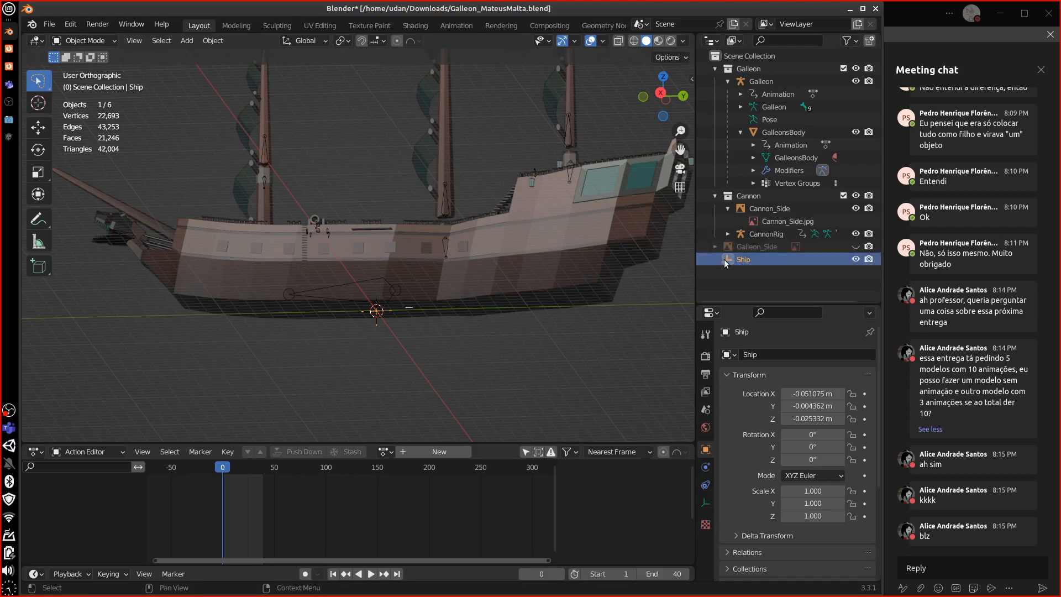
- Place the Ship empty in the Galleon collection and parent the Galleon armature and CannonRig to it
{"action": "left_click_drag", "start_coordinate": [727, 259], "coordinate": [745, 80]}
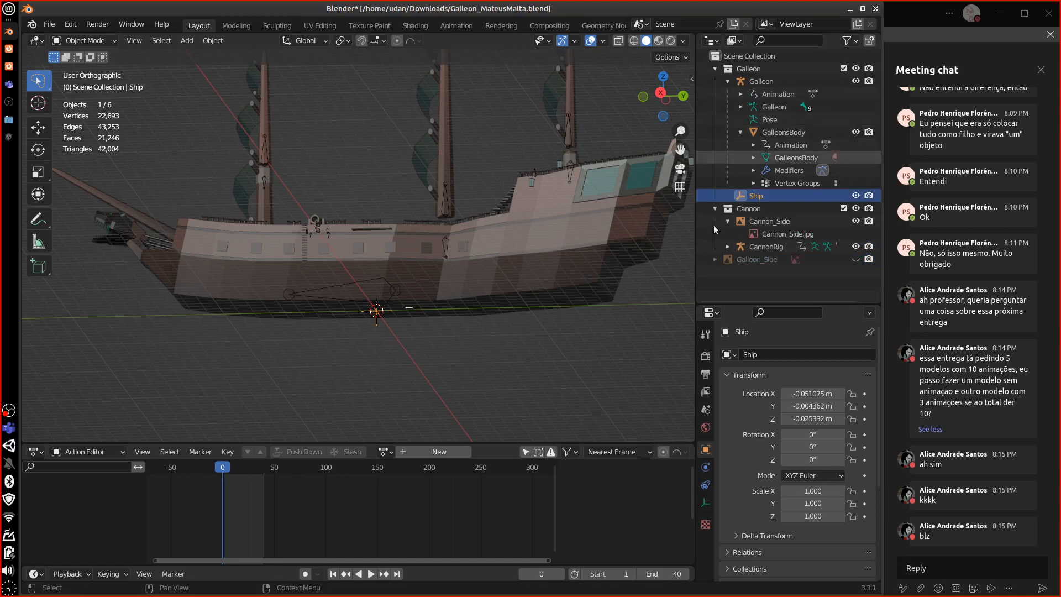
{"action": "left_click", "coordinate": [723, 83]}
{"action": "left_click", "coordinate": [727, 81]}
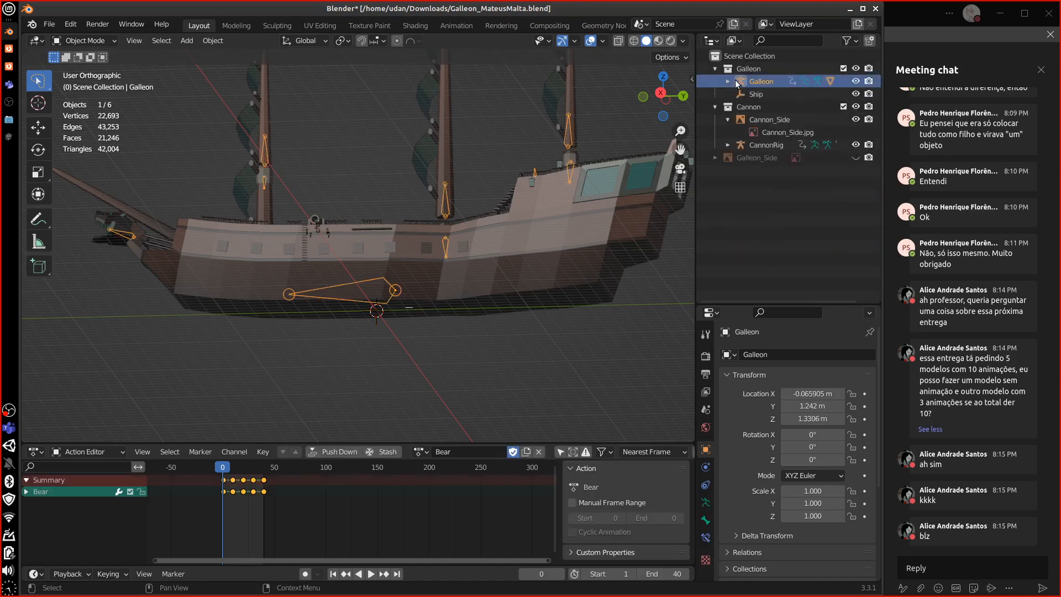
{"action": "mouse_move", "coordinate": [741, 83]}
{"action": "left_mouse_down"}
{"action": "mouse_move", "coordinate": [752, 101]}
{"action": "mouse_move", "coordinate": [756, 83]}
{"action": "left_mouse_up"}
{"action": "left_click", "coordinate": [739, 132]}
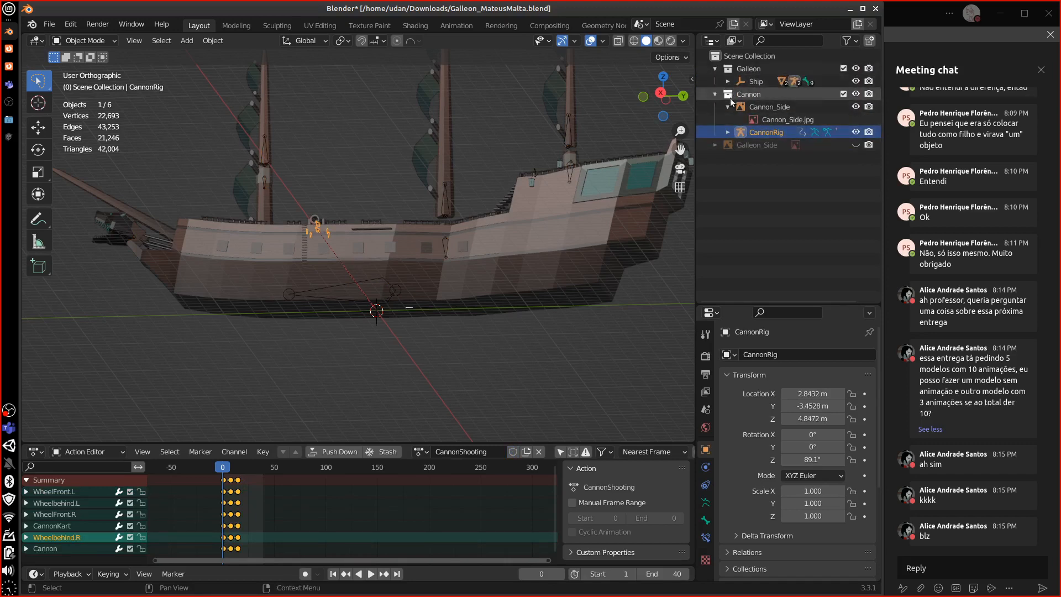
{"action": "left_click", "coordinate": [715, 94]}
- Test the parenting by moving the Ship empty and rotating it about the global Z axis, cancelling both transforms
{"action": "middle_click_drag", "start_coordinate": [396, 235], "coordinate": [341, 310]}
{"action": "right_click", "coordinate": [365, 311]}
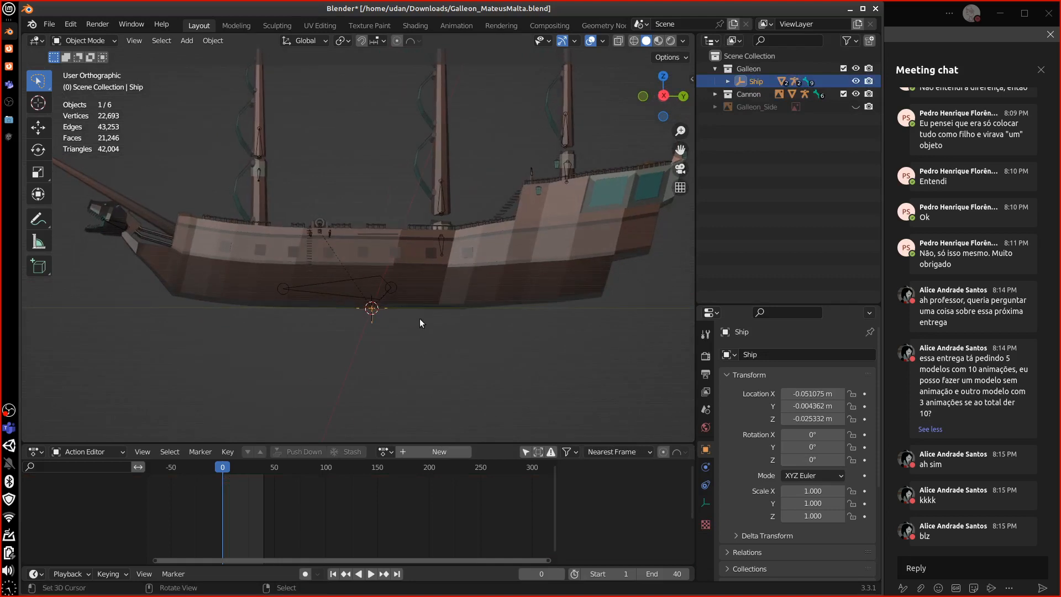
{"action": "key", "text": "g"}
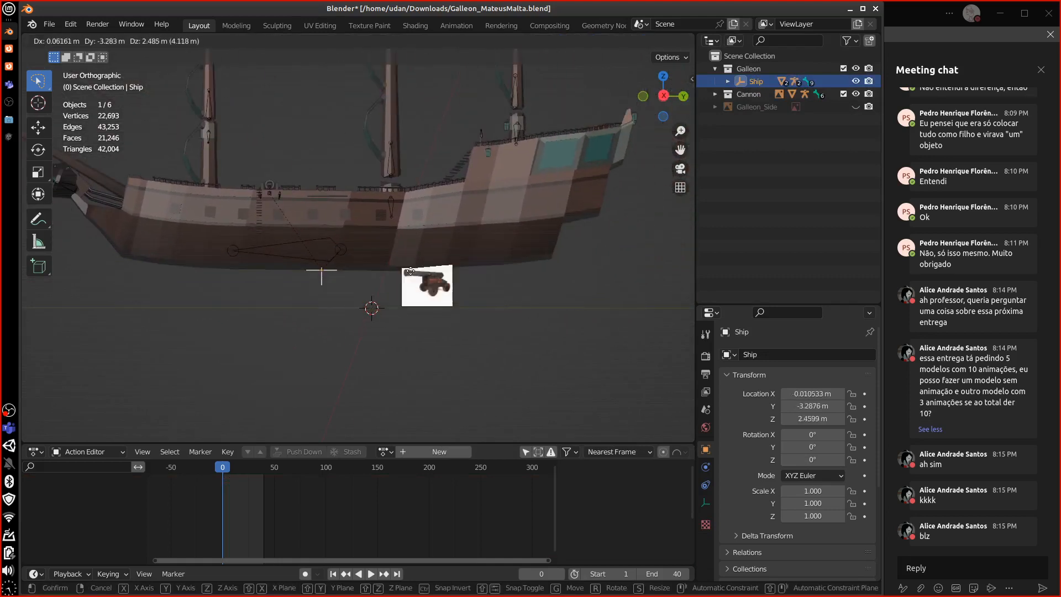
{"action": "right_click", "coordinate": [433, 299]}
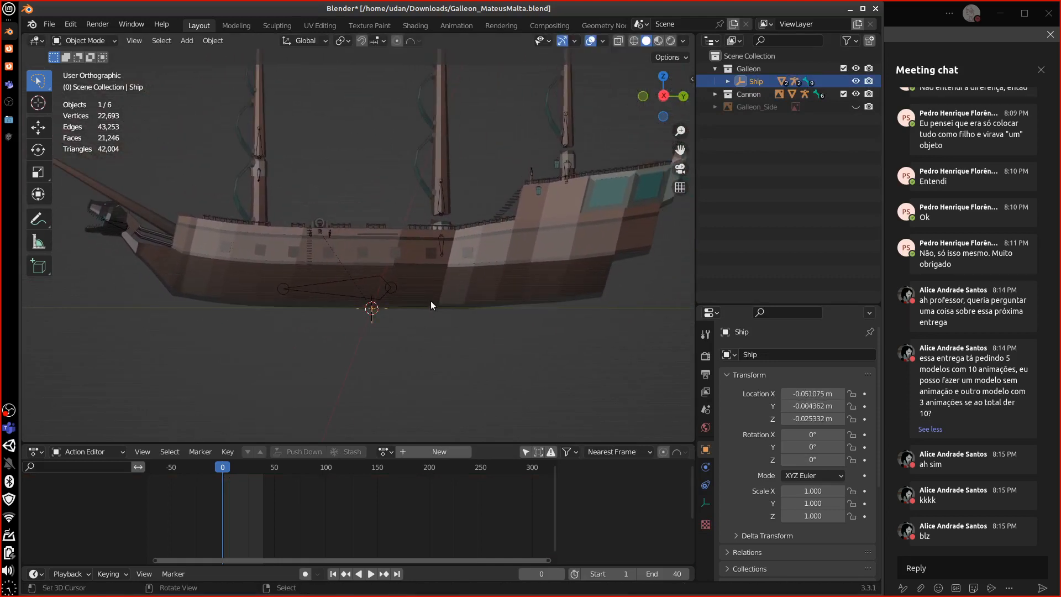
{"action": "middle_click_drag", "start_coordinate": [430, 300], "coordinate": [398, 346]}
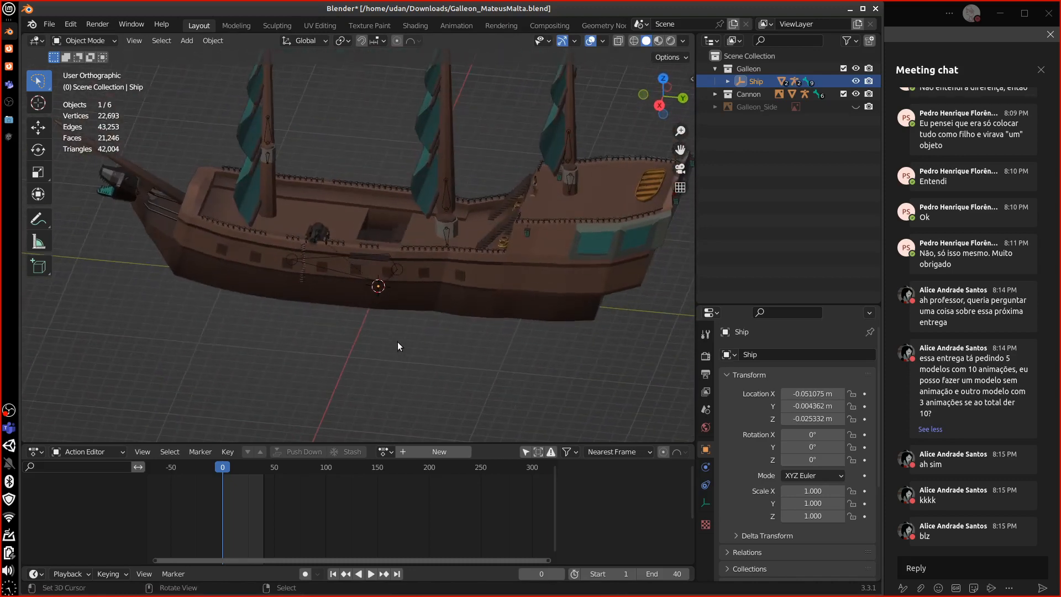
{"action": "key", "text": "r"}
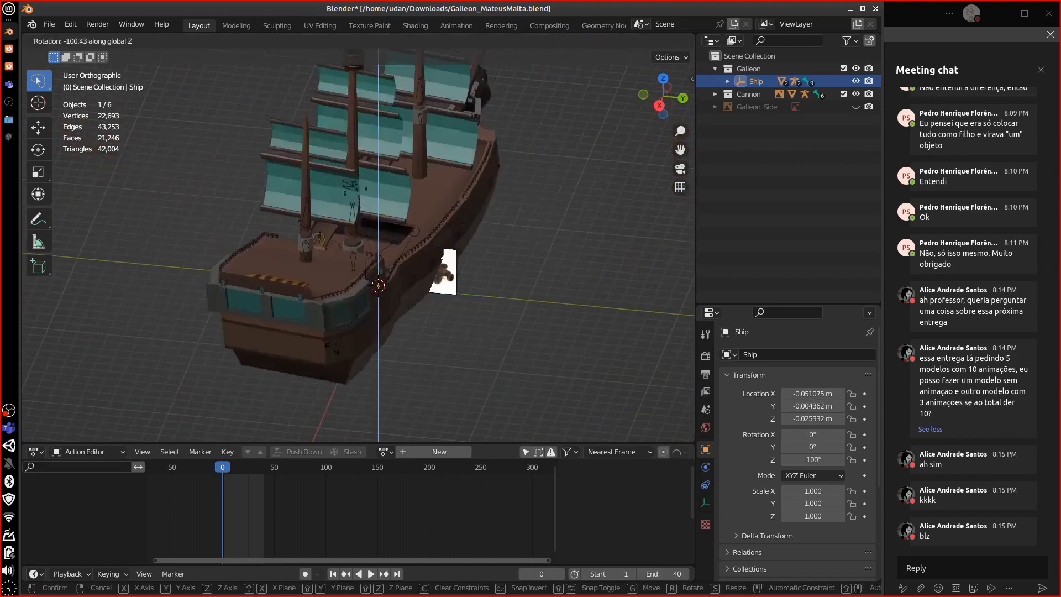
{"action": "right_click", "coordinate": [465, 322]}
- Examine the Ship empty's children and compare them with the cannon parts on deck
{"action": "left_click", "coordinate": [318, 235]}
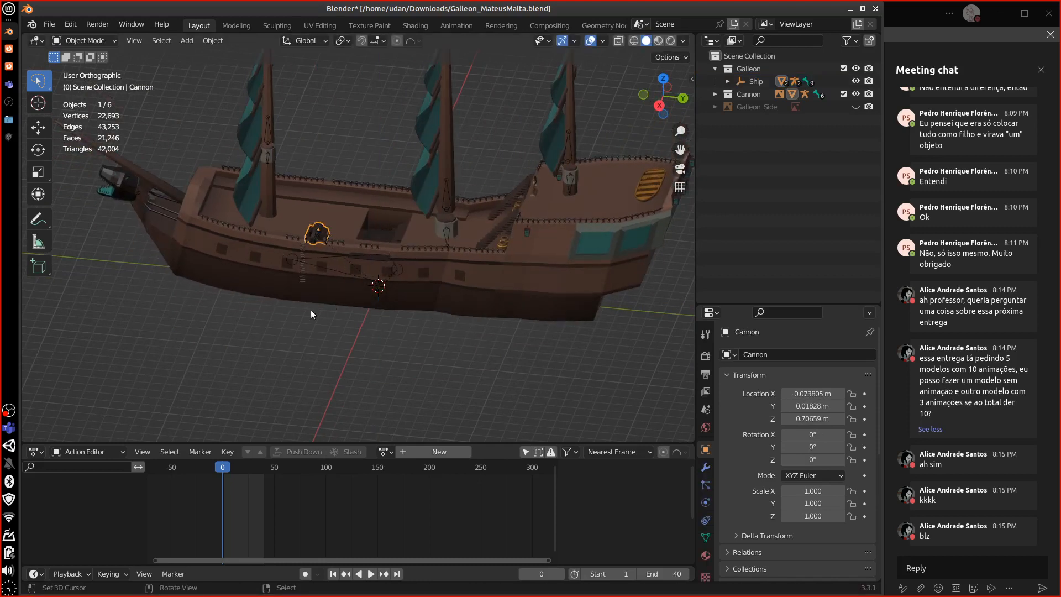
{"action": "left_click", "coordinate": [728, 80]}
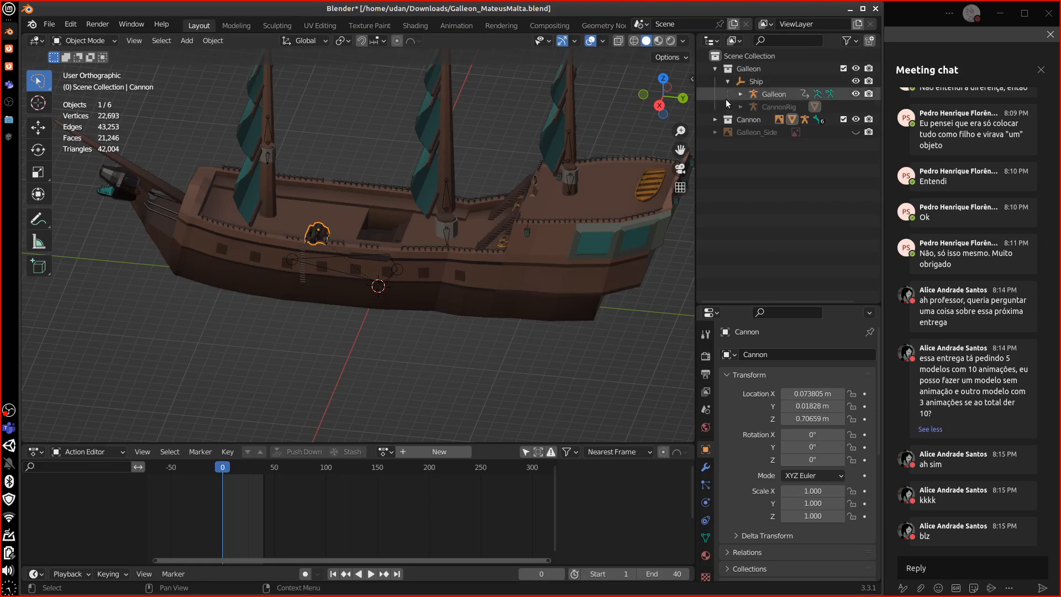
{"action": "left_click", "coordinate": [760, 82]}
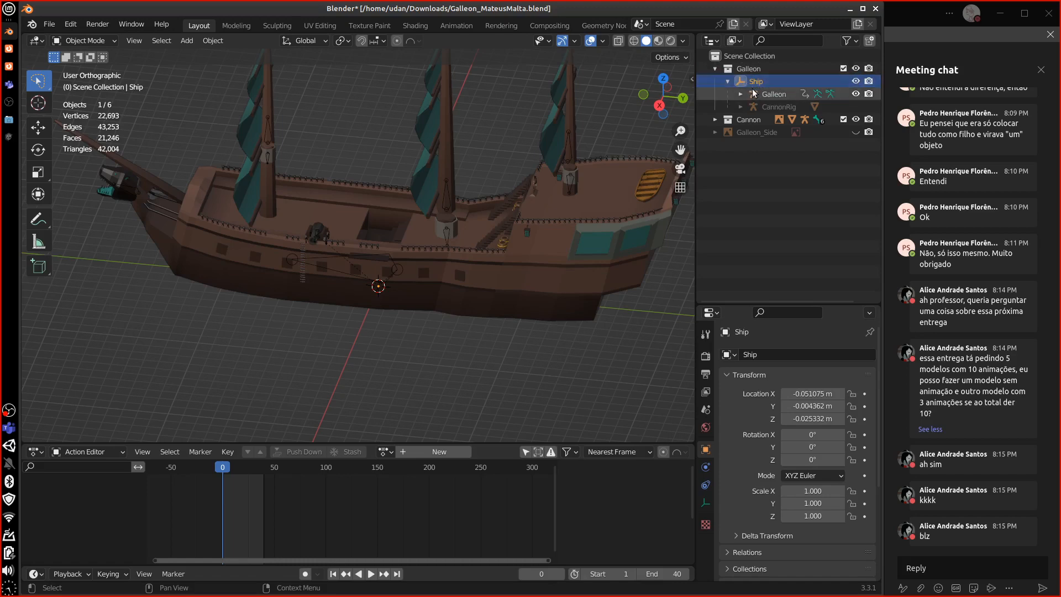
{"action": "left_click", "coordinate": [324, 243]}
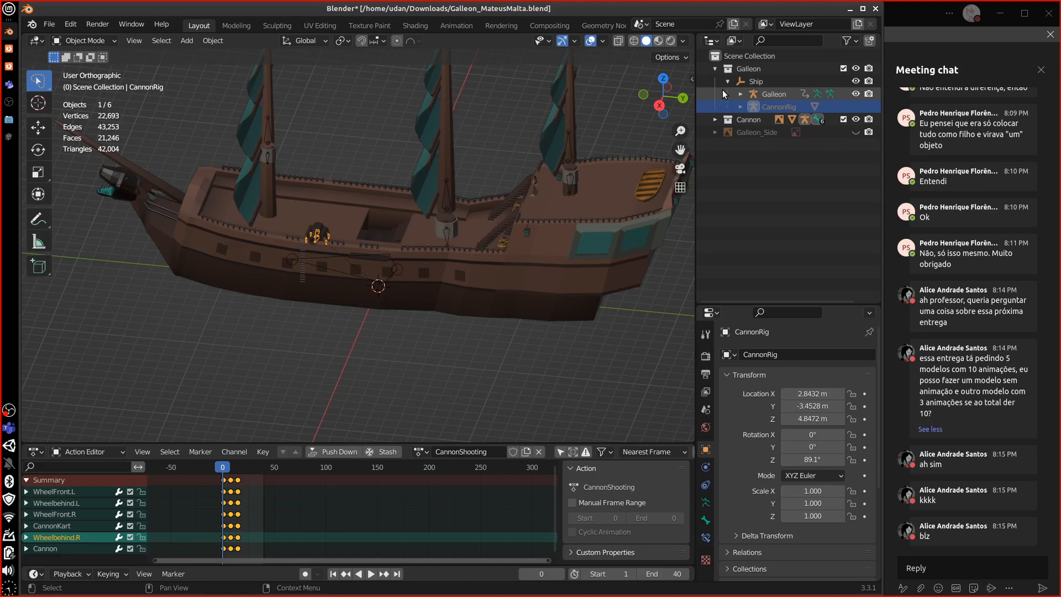
- Select the Cannon mesh and apply its Armature modifier
{"action": "left_click", "coordinate": [318, 235]}
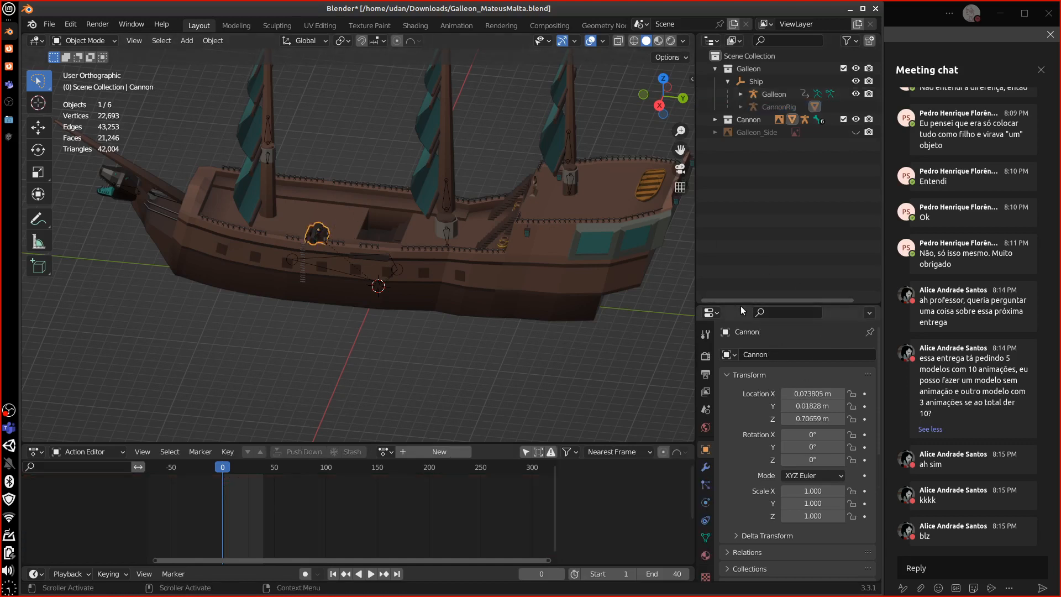
{"action": "left_click_drag", "start_coordinate": [740, 306], "coordinate": [740, 178]}
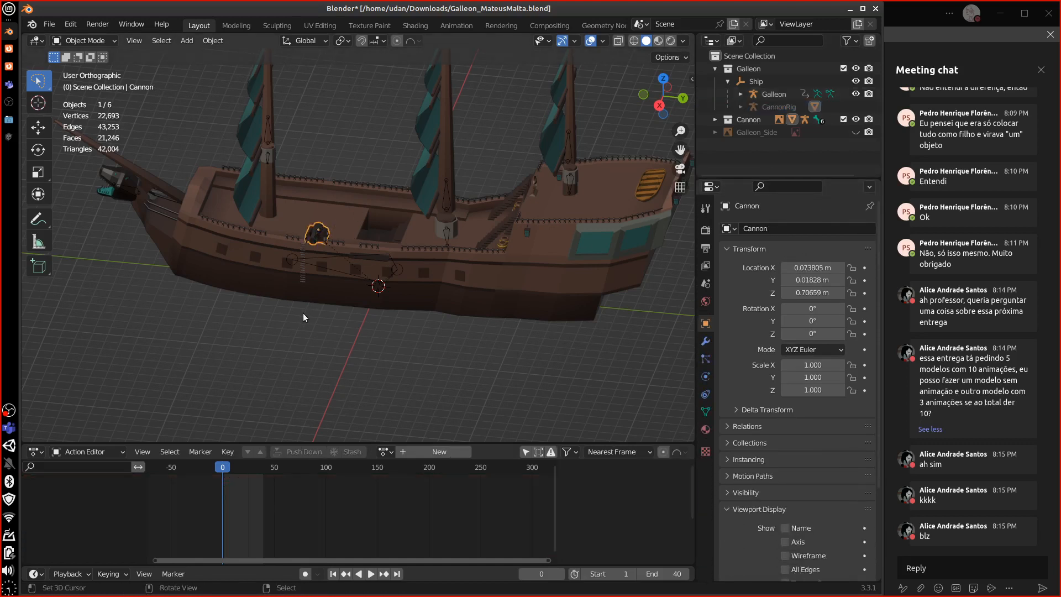
{"action": "scroll", "coordinate": [303, 313], "scroll_direction": "up", "scroll_amount": 5}
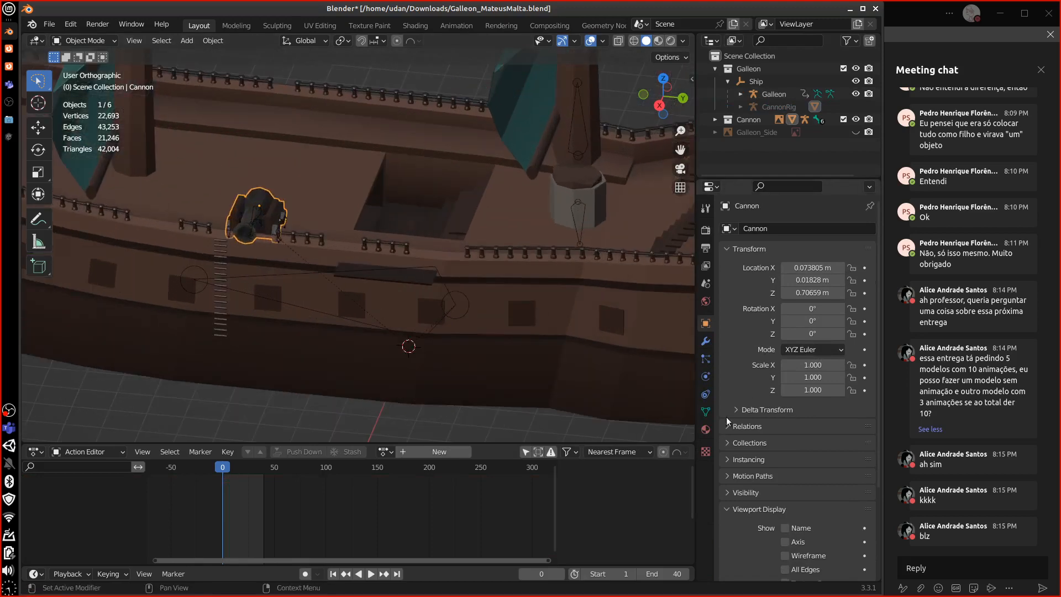
{"action": "left_click", "coordinate": [705, 341]}
{"action": "left_click", "coordinate": [838, 248]}
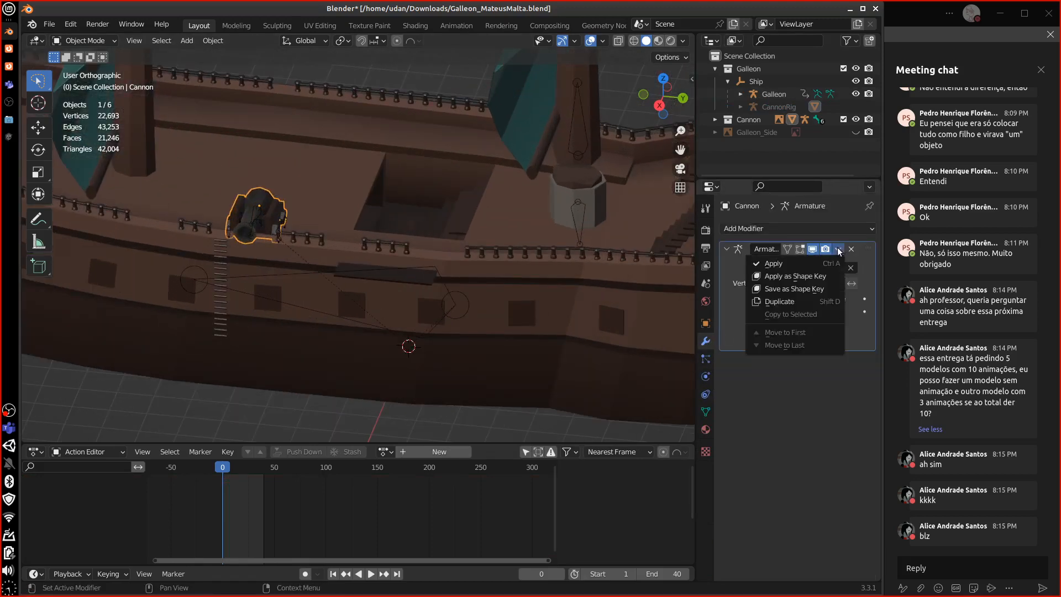
{"action": "left_click", "coordinate": [790, 264]}
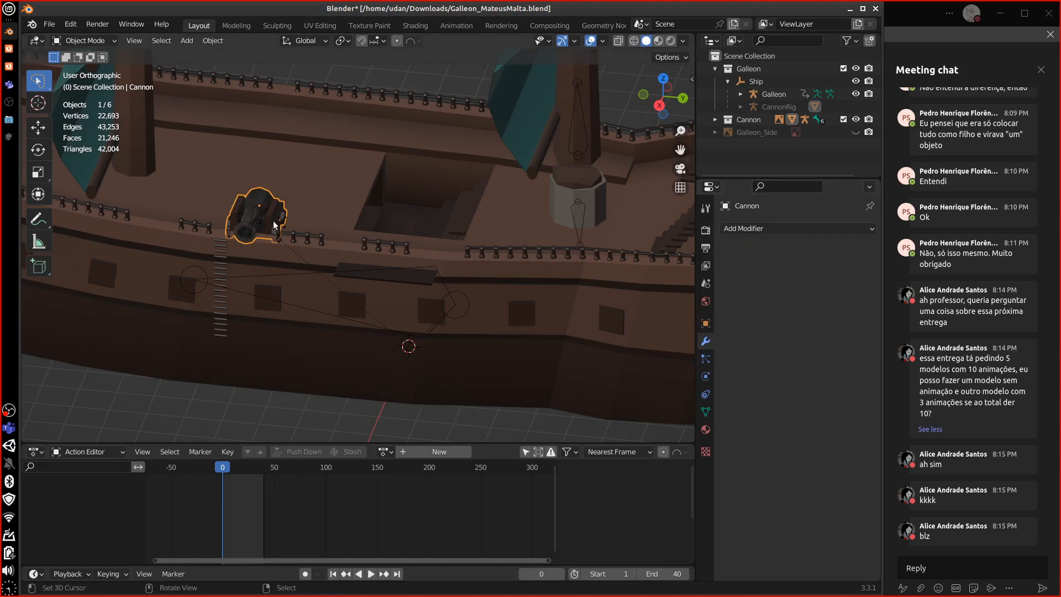
- Select CannonRig on the deck and apply its rotation and scale
{"action": "left_click", "coordinate": [253, 221]}
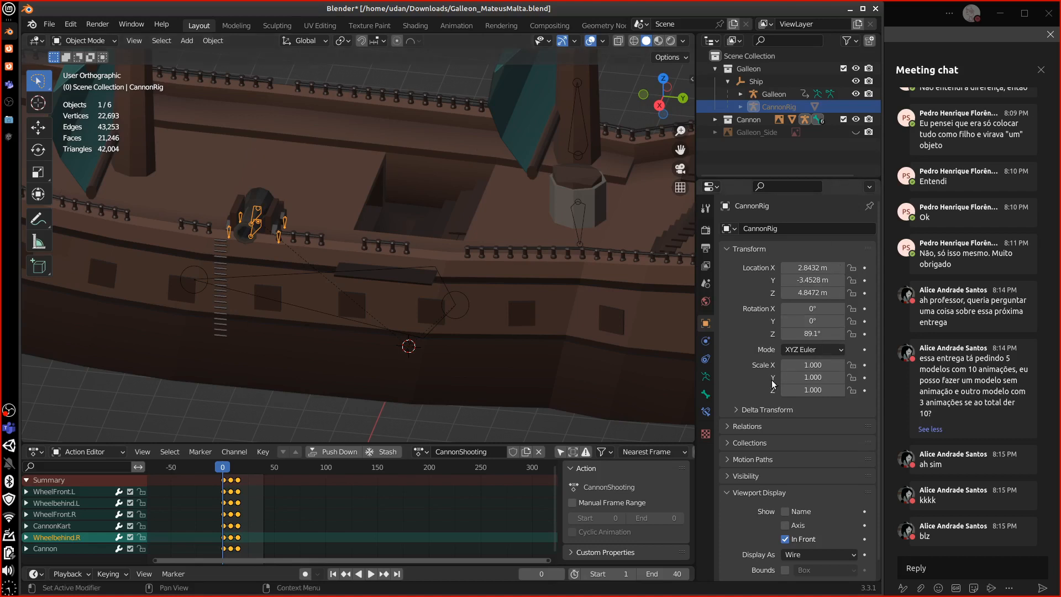
{"action": "left_click", "coordinate": [204, 44]}
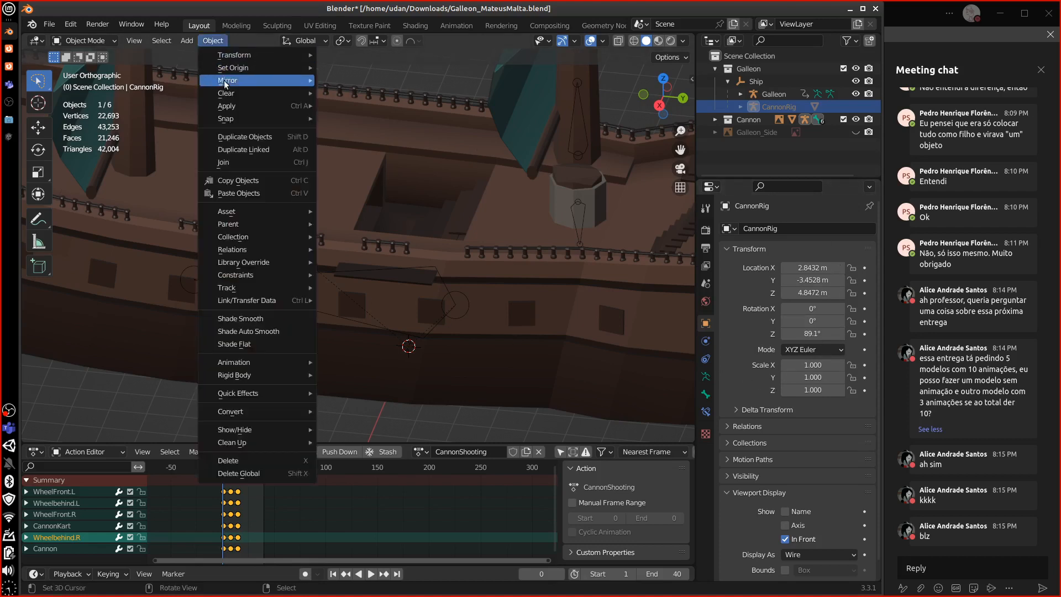
{"action": "mouse_move", "coordinate": [228, 107]}
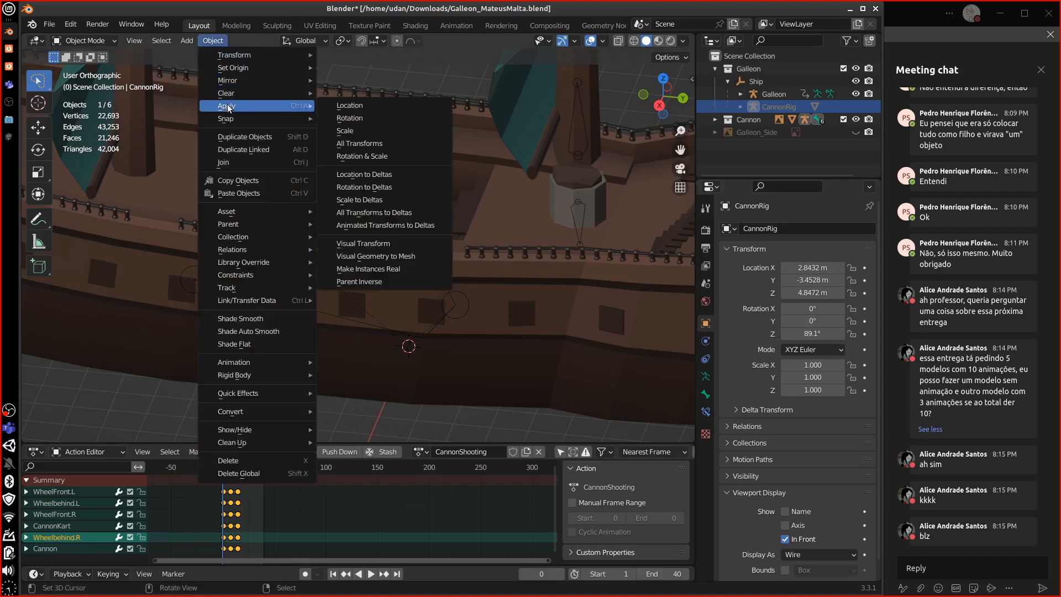
{"action": "left_click", "coordinate": [350, 157]}
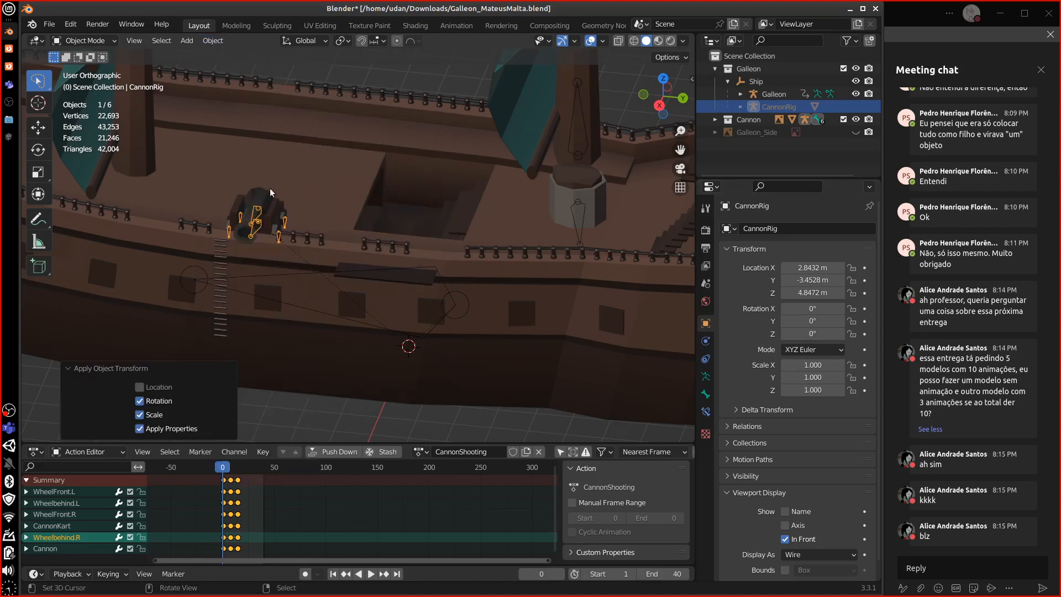
- Enter Pose Mode on CannonRig, select all its bones, and apply the current pose as the rest pose
{"action": "middle_click_drag", "start_coordinate": [252, 232], "coordinate": [246, 235]}
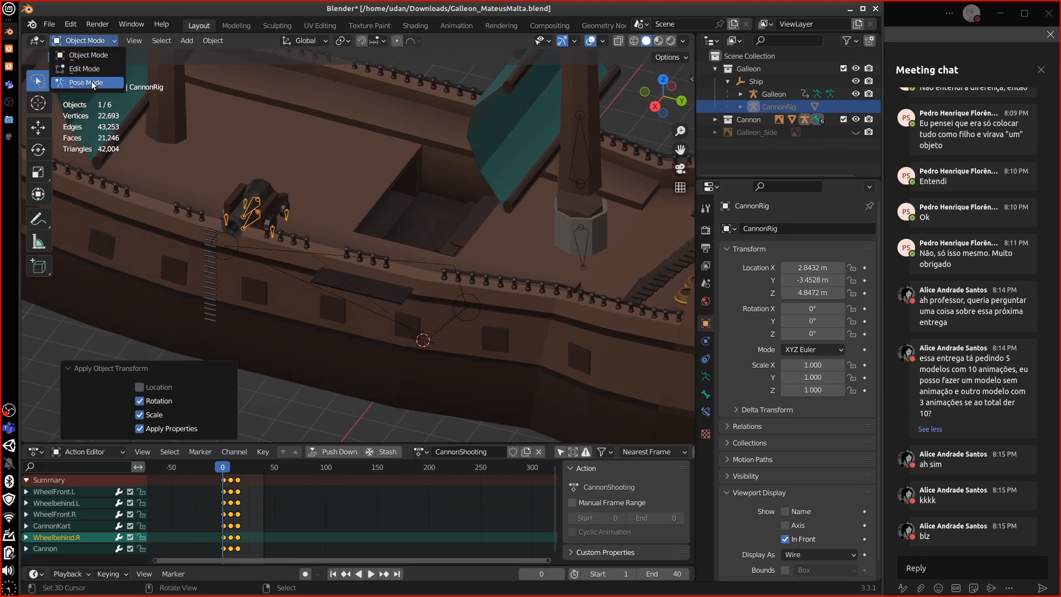
{"action": "left_click", "coordinate": [98, 83]}
{"action": "key", "text": "a"}
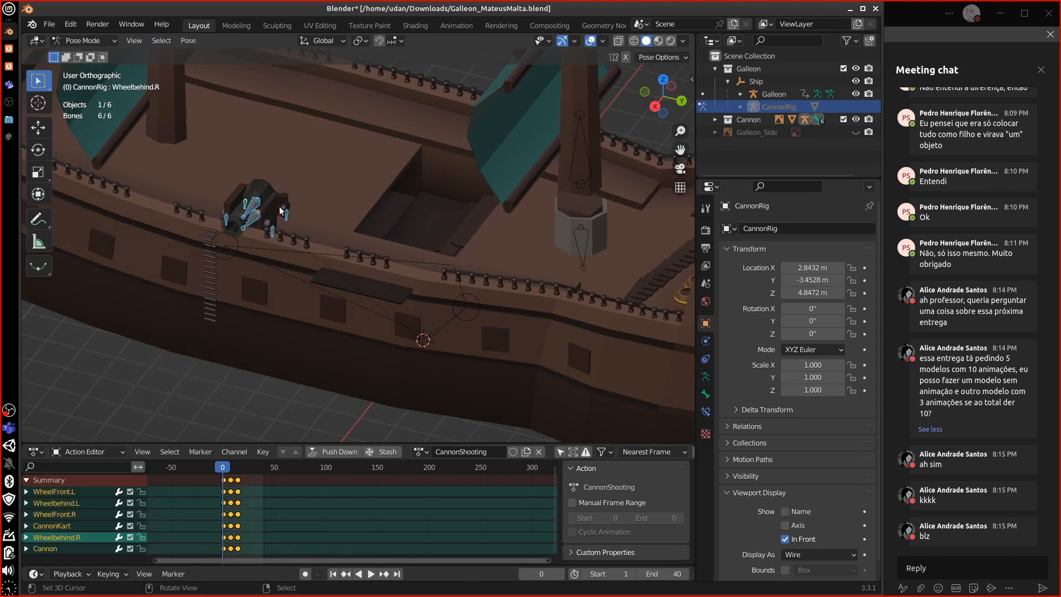
{"action": "left_click", "coordinate": [189, 41]}
{"action": "mouse_move", "coordinate": [228, 82]}
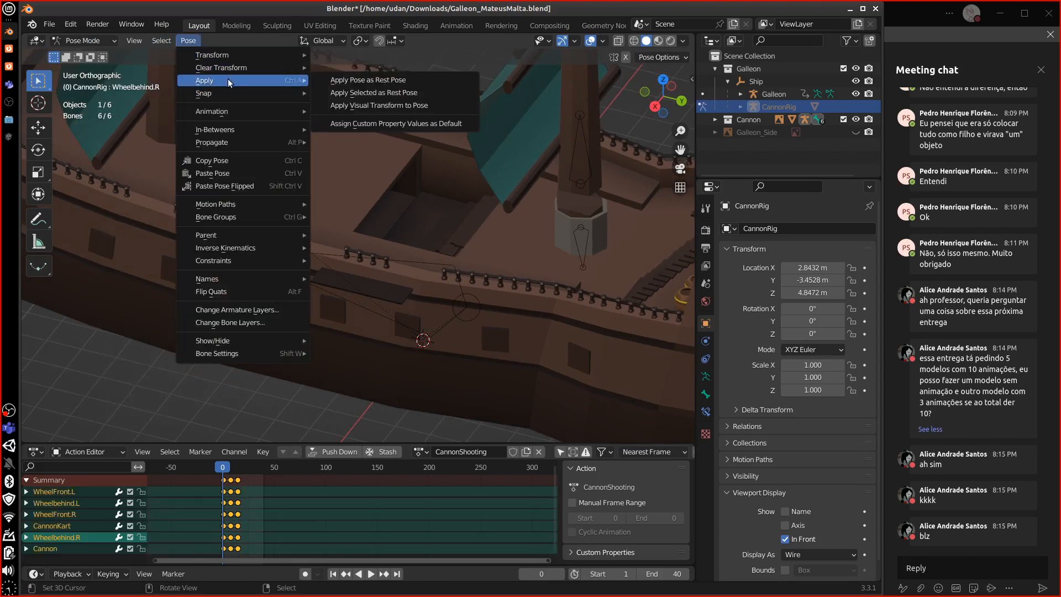
{"action": "left_click", "coordinate": [387, 81]}
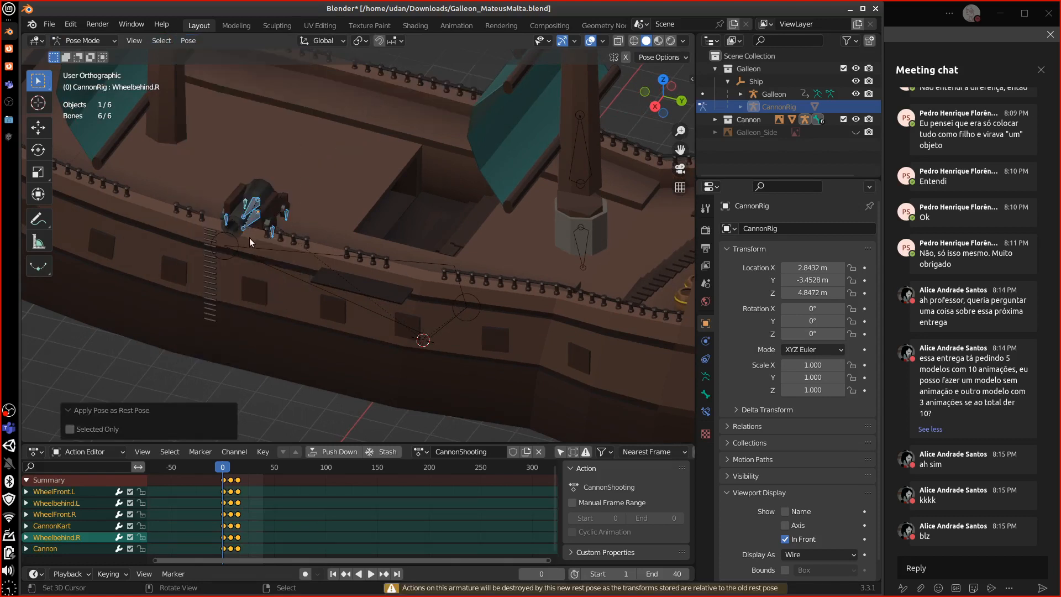
- Return to Object Mode and join CannonRig into the Galleon armature, with Galleon as the active object
{"action": "left_click", "coordinate": [85, 40]}
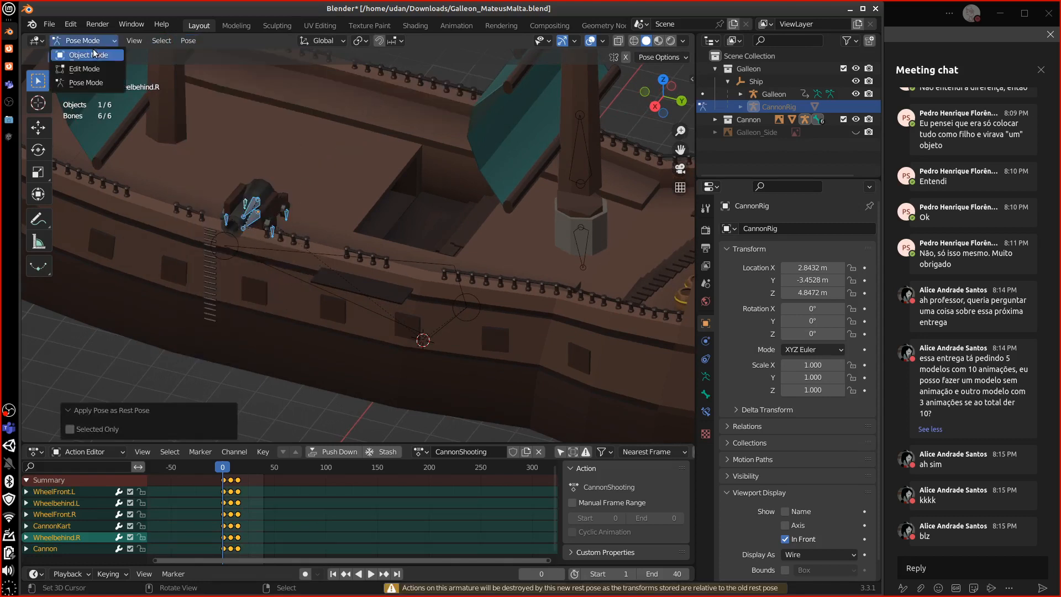
{"action": "left_click", "coordinate": [83, 53]}
{"action": "left_click", "coordinate": [337, 253], "text": "shift"}
{"action": "left_click", "coordinate": [317, 247]}
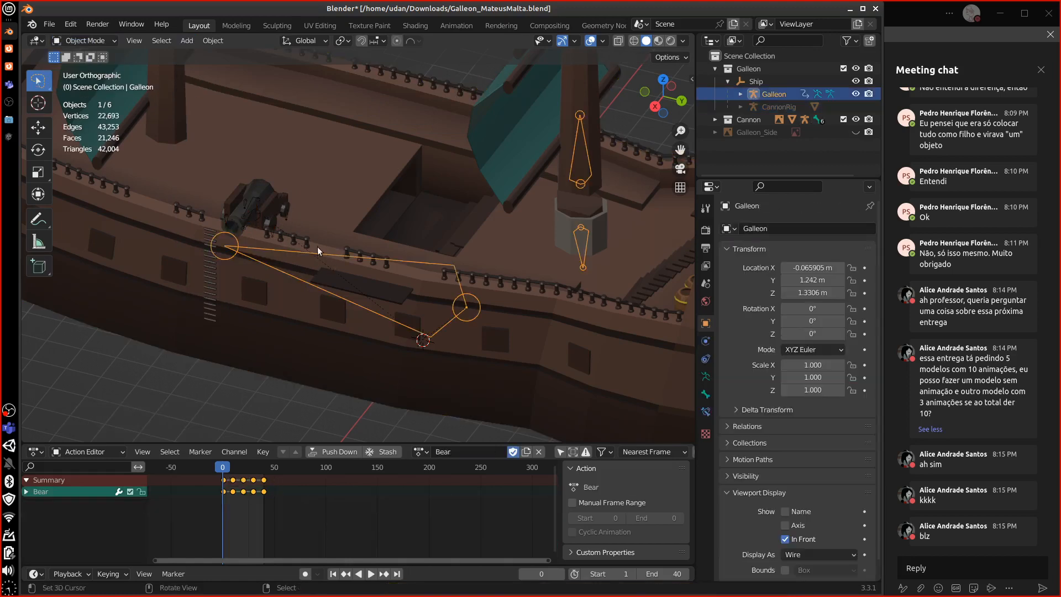
{"action": "left_click", "coordinate": [327, 244]}
{"action": "left_click", "coordinate": [326, 253], "text": "shift"}
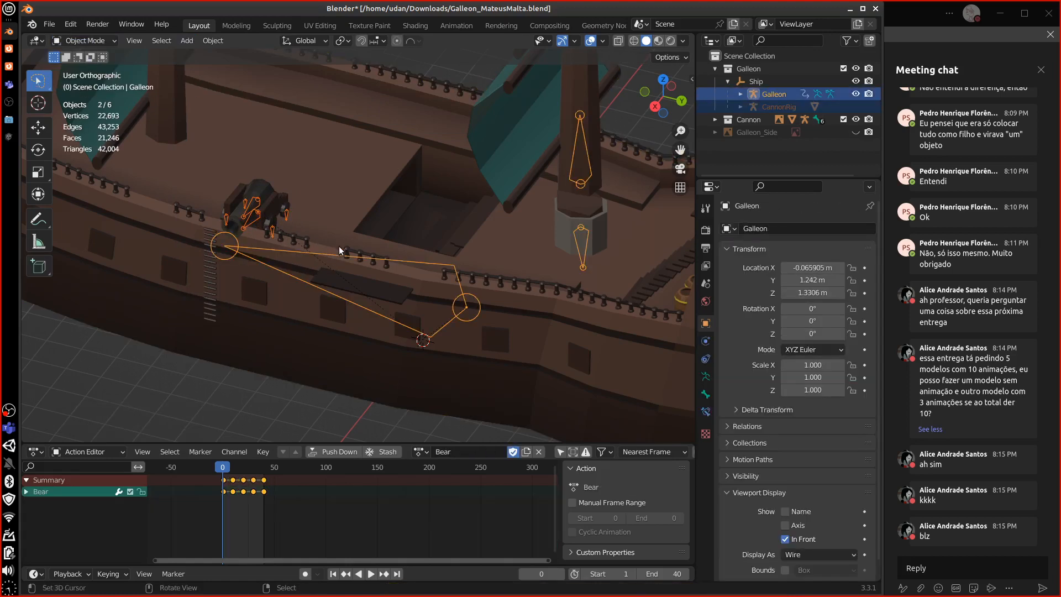
{"action": "middle_click_drag", "start_coordinate": [337, 148], "coordinate": [335, 168]}
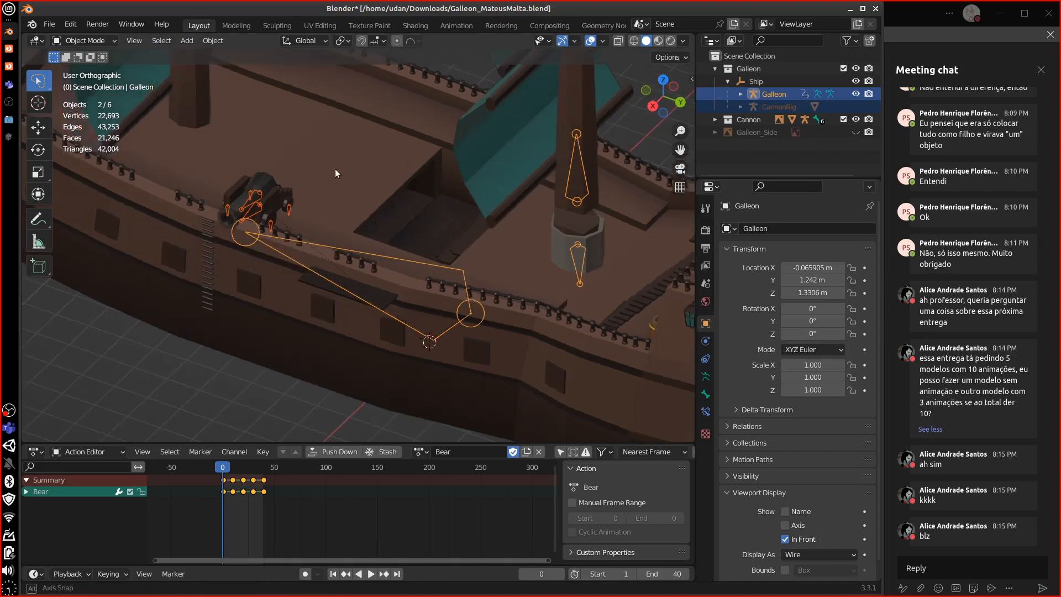
{"action": "left_click", "coordinate": [213, 40]}
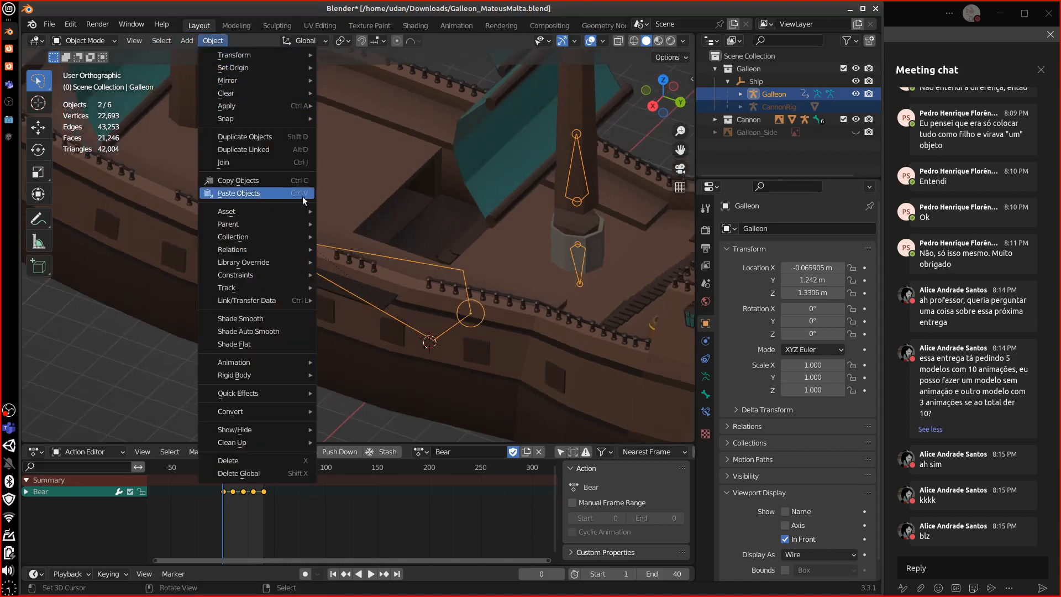
{"action": "key", "text": "ctrl+j"}
{"action": "middle_click_drag", "start_coordinate": [369, 211], "coordinate": [397, 207]}
{"action": "left_click", "coordinate": [213, 43]}
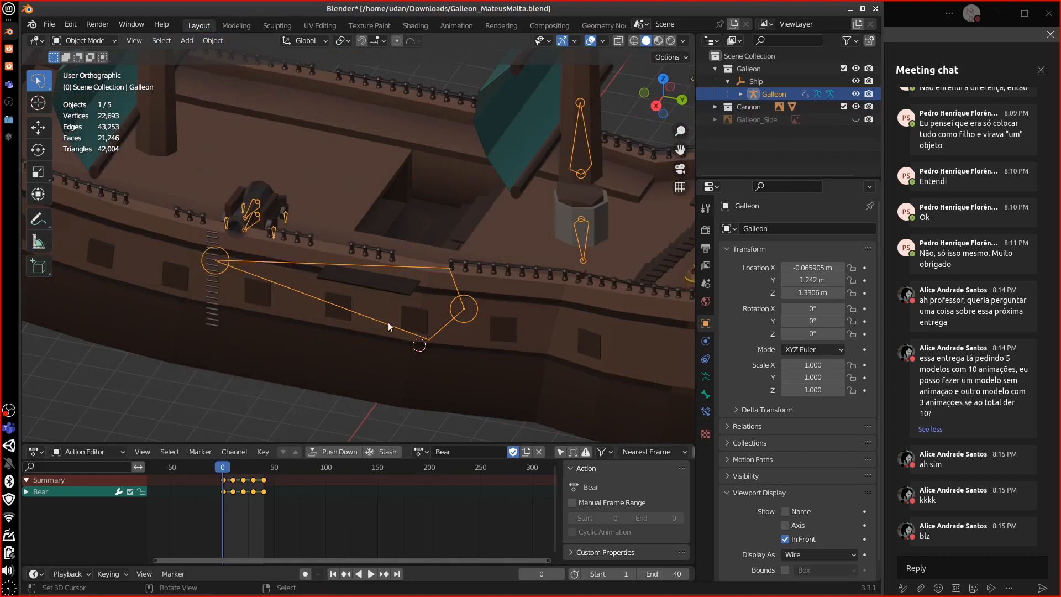
- In Edit Mode of the joined armature, parent the cannon's lower bone to the GalleonBody bone with Keep Offset
{"action": "middle_click_drag", "start_coordinate": [380, 322], "coordinate": [346, 303]}
{"action": "key", "text": "Tab"}
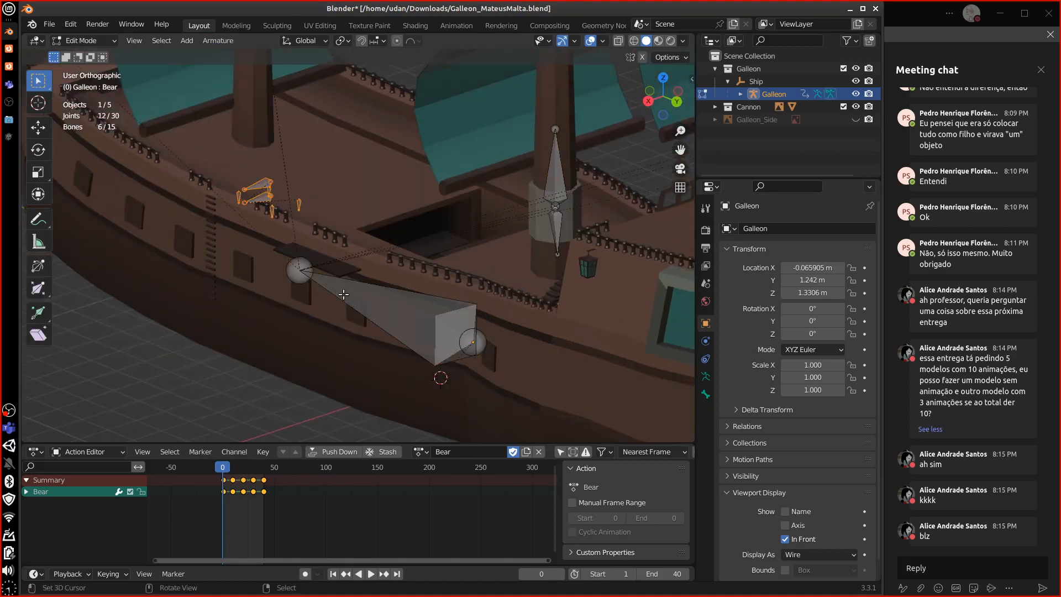
{"action": "middle_click_drag", "start_coordinate": [285, 221], "coordinate": [345, 286]}
{"action": "left_click", "coordinate": [354, 234]}
{"action": "left_click", "coordinate": [361, 228]}
{"action": "left_click", "coordinate": [292, 318], "text": "shift"}
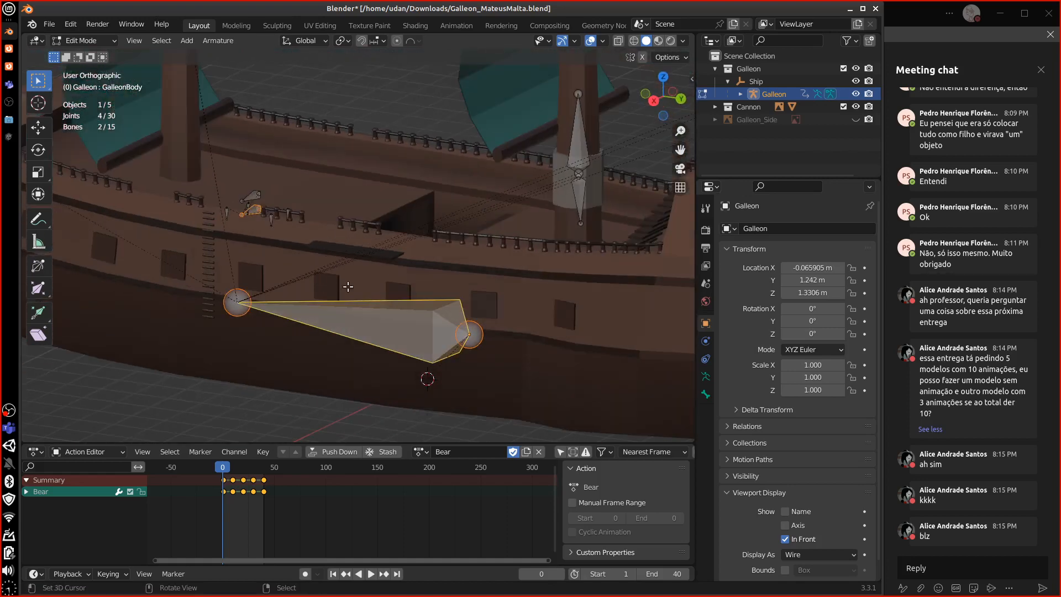
{"action": "key", "text": "ctrl+p"}
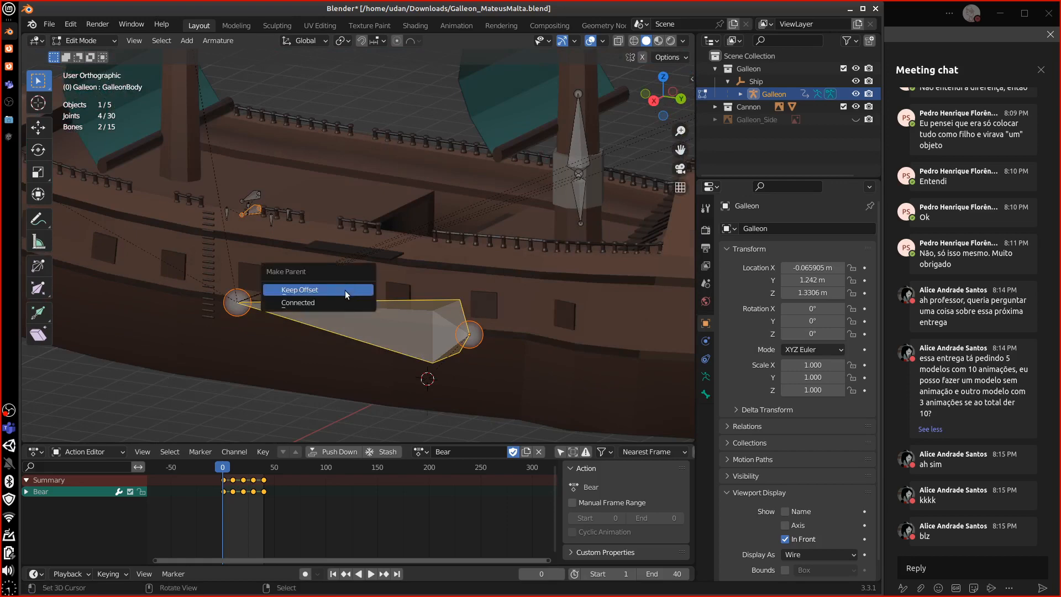
{"action": "left_click", "coordinate": [345, 290]}
{"action": "middle_click_drag", "start_coordinate": [341, 291], "coordinate": [373, 291]}
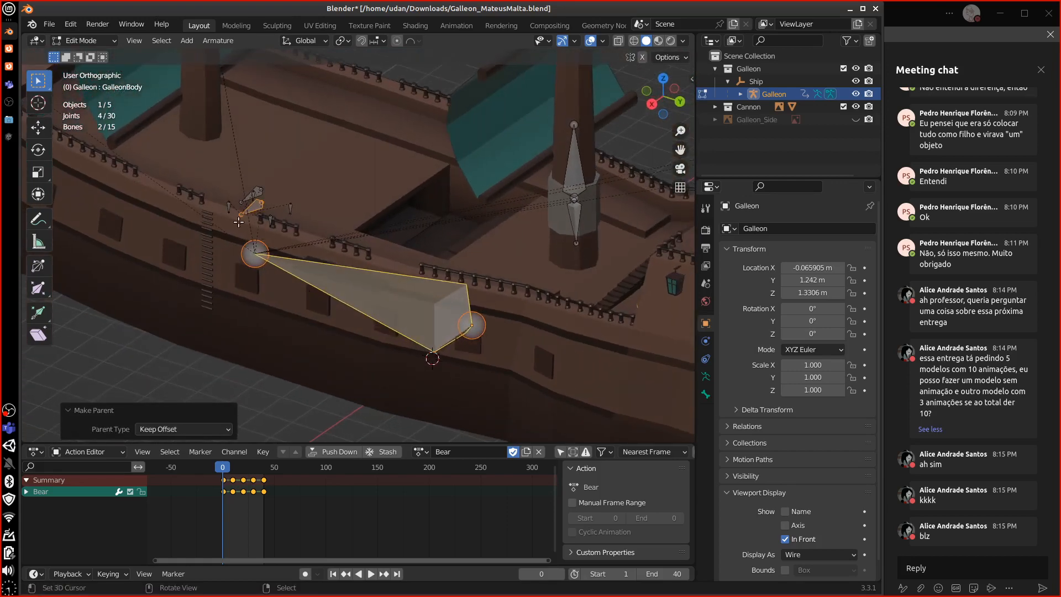
- Test the bone parenting in Pose Mode by moving the GalleonBody bone, and cancel the move
{"action": "key", "text": "Tab"}
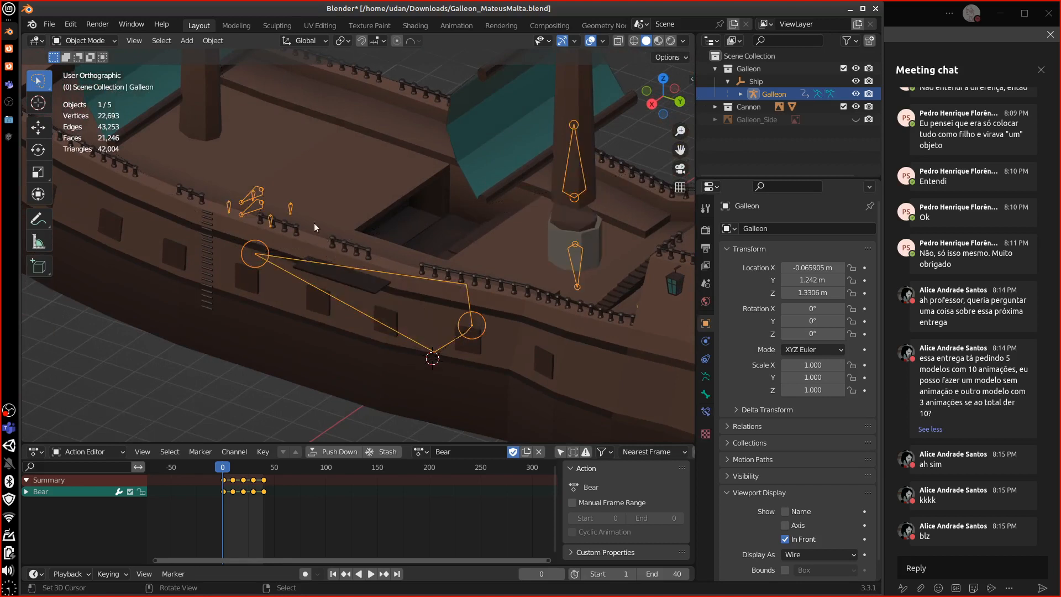
{"action": "left_click", "coordinate": [84, 40]}
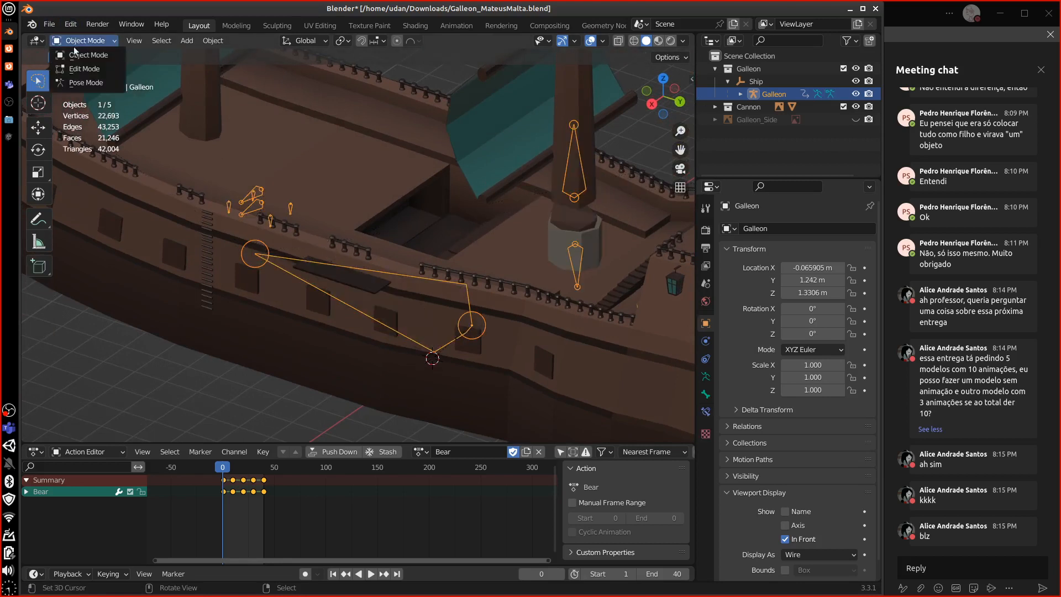
{"action": "left_click", "coordinate": [78, 83]}
{"action": "key", "text": "g"}
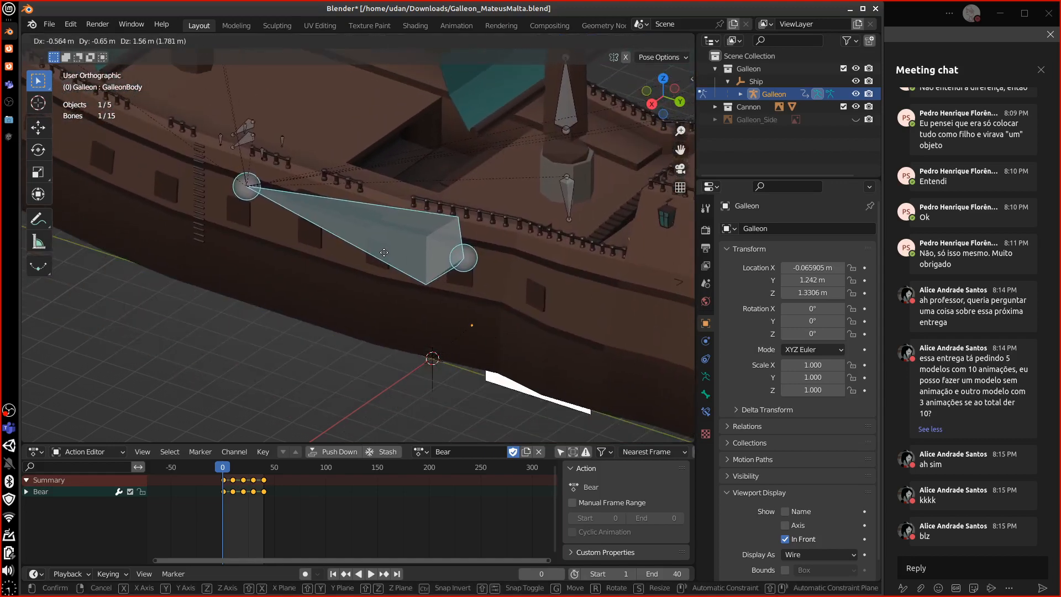
{"action": "right_click", "coordinate": [385, 254]}
{"action": "middle_click_drag", "start_coordinate": [385, 253], "coordinate": [387, 342]}
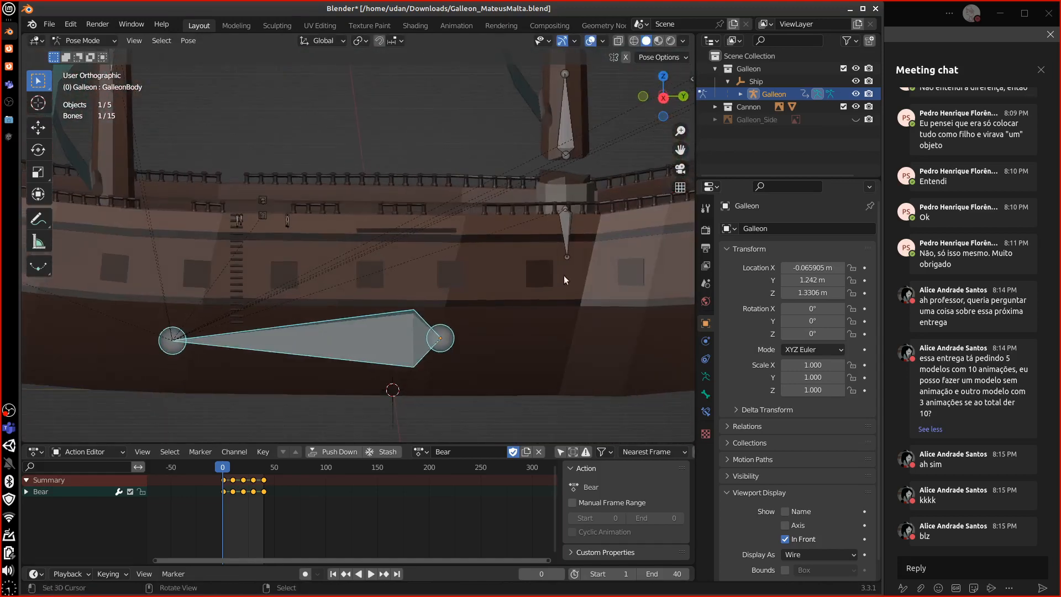
- Select the Cannon mesh in Object Mode and move it in the right view, about -4.7 m in Y and 3.18 m in Z, to its bones
{"action": "left_click", "coordinate": [715, 106]}
{"action": "left_click", "coordinate": [756, 119]}
{"action": "middle_click_drag", "start_coordinate": [413, 292], "coordinate": [380, 305]}
{"action": "key", "text": "KP_3"}
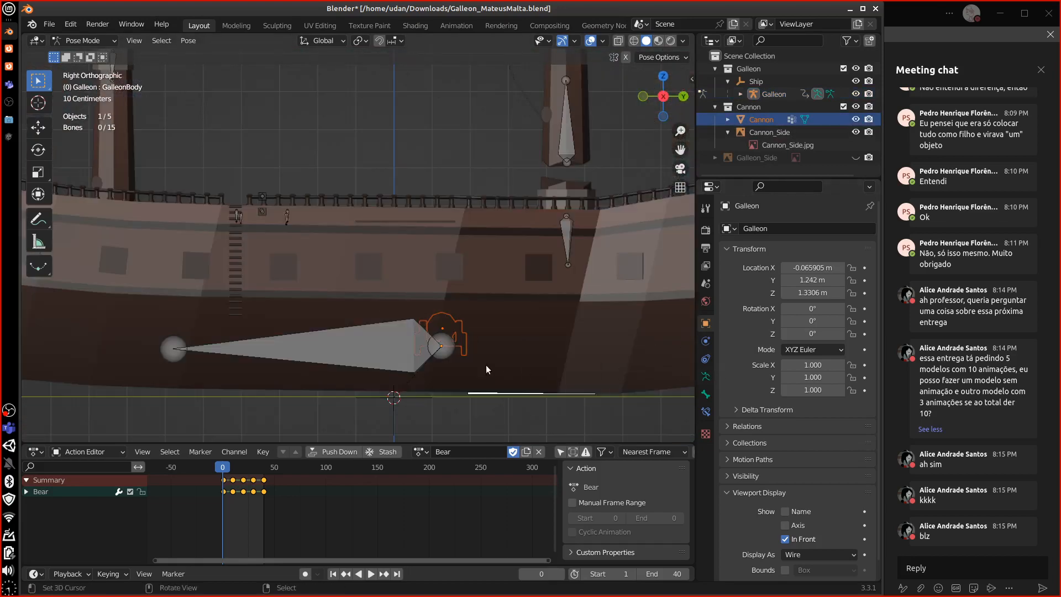
{"action": "left_click", "coordinate": [86, 40]}
{"action": "left_click", "coordinate": [74, 52]}
{"action": "left_click", "coordinate": [457, 333]}
{"action": "left_click", "coordinate": [457, 333]}
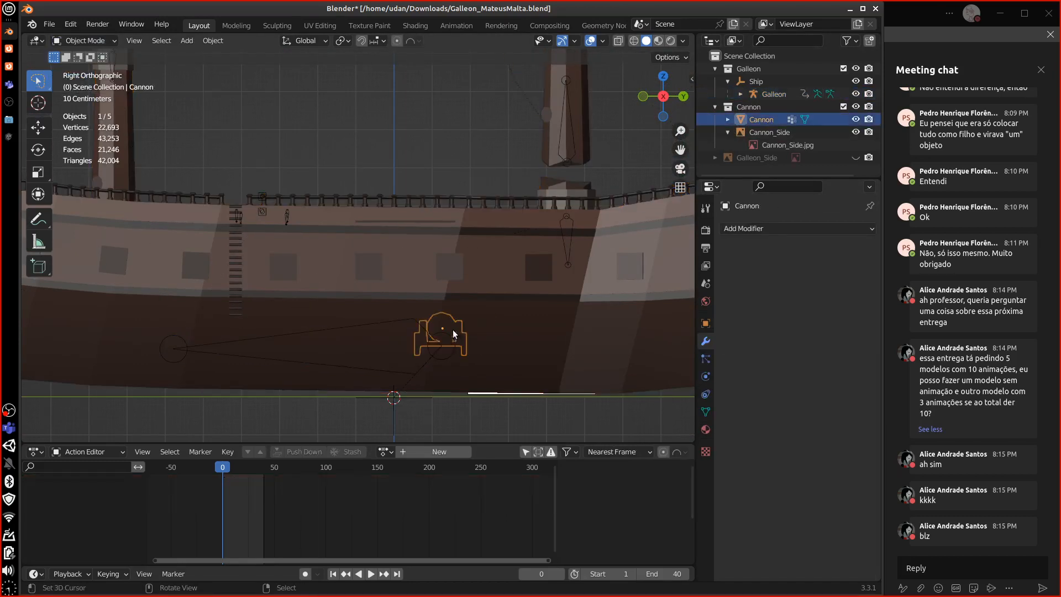
{"action": "left_click_drag", "start_coordinate": [470, 347], "coordinate": [275, 188]}
{"action": "key", "text": "g"}
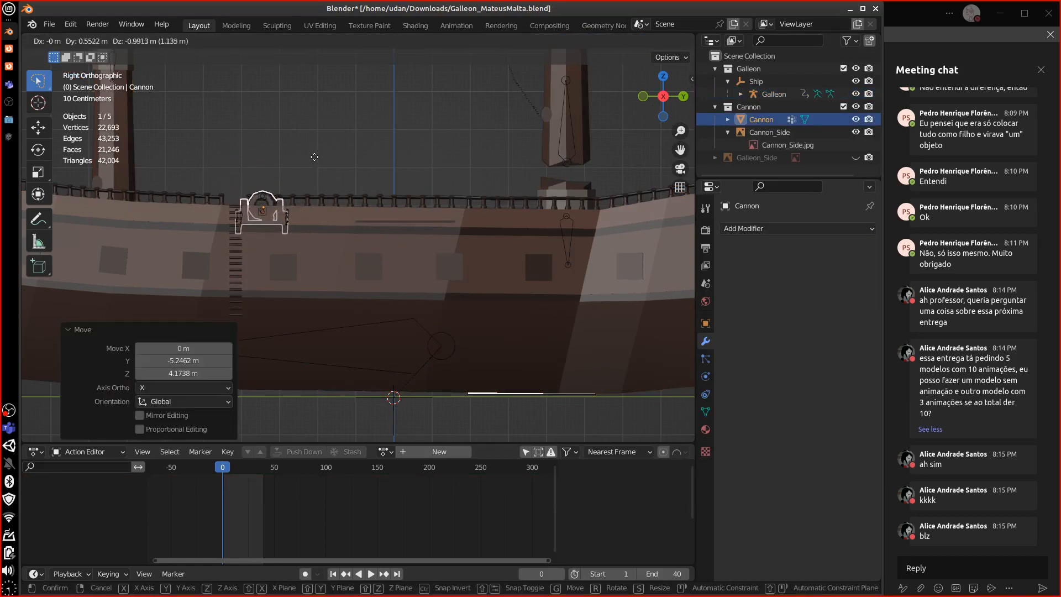
{"action": "left_click", "coordinate": [311, 160]}
- Move the Cannon mesh about 2.56 m along X toward its bones at the ship's rail
{"action": "middle_click_drag", "start_coordinate": [311, 159], "coordinate": [294, 272]}
{"action": "key", "text": "g"}
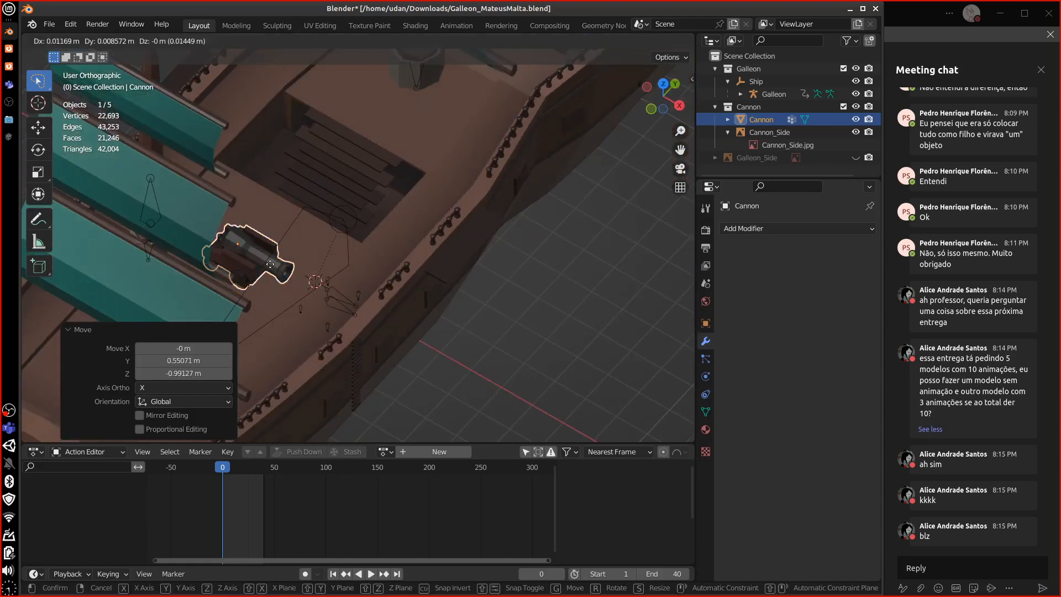
{"action": "right_click", "coordinate": [272, 266]}
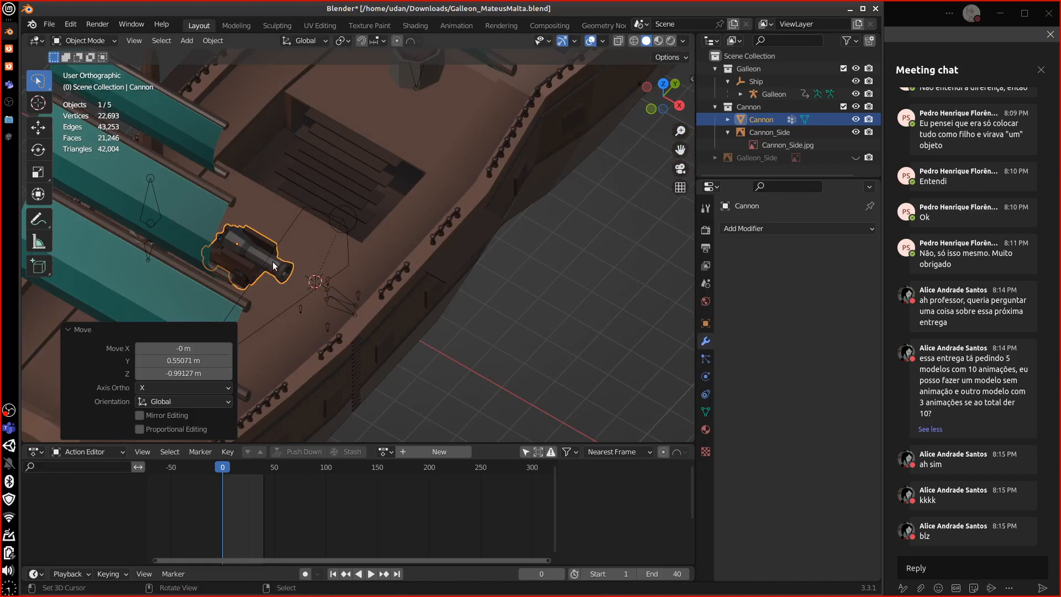
{"action": "left_click", "coordinate": [338, 295]}
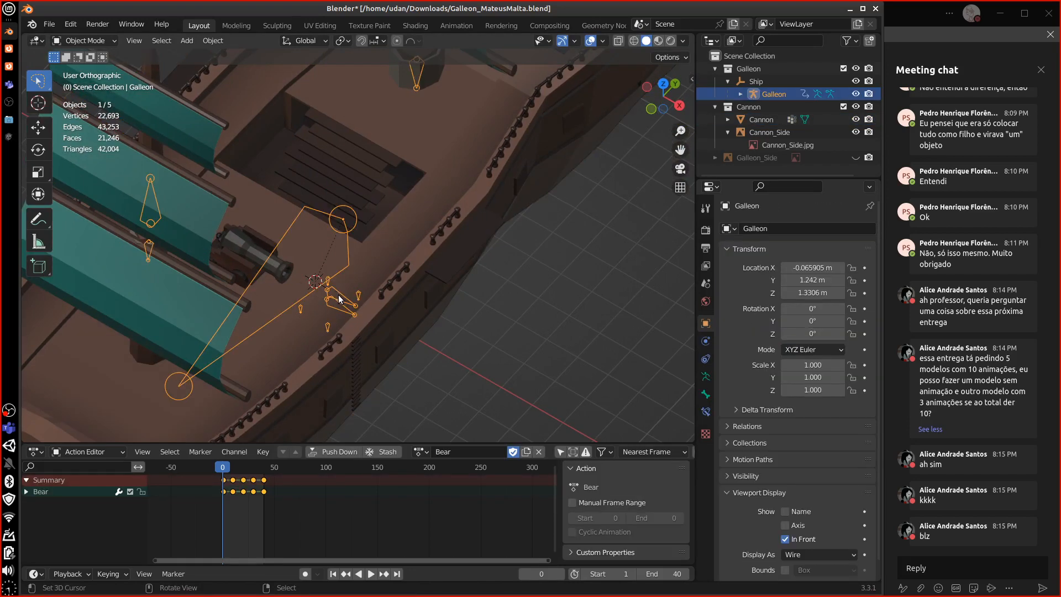
{"action": "middle_click_drag", "start_coordinate": [340, 298], "coordinate": [314, 280]}
{"action": "left_click", "coordinate": [267, 257]}
{"action": "key", "text": "g"}
{"action": "key", "text": "y"}
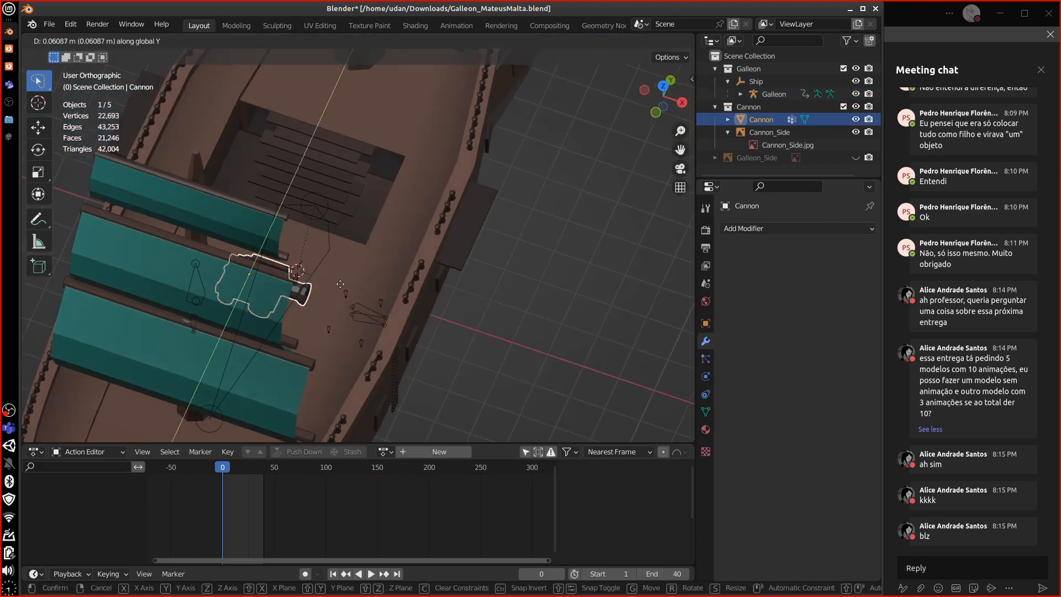
{"action": "key", "text": "x"}
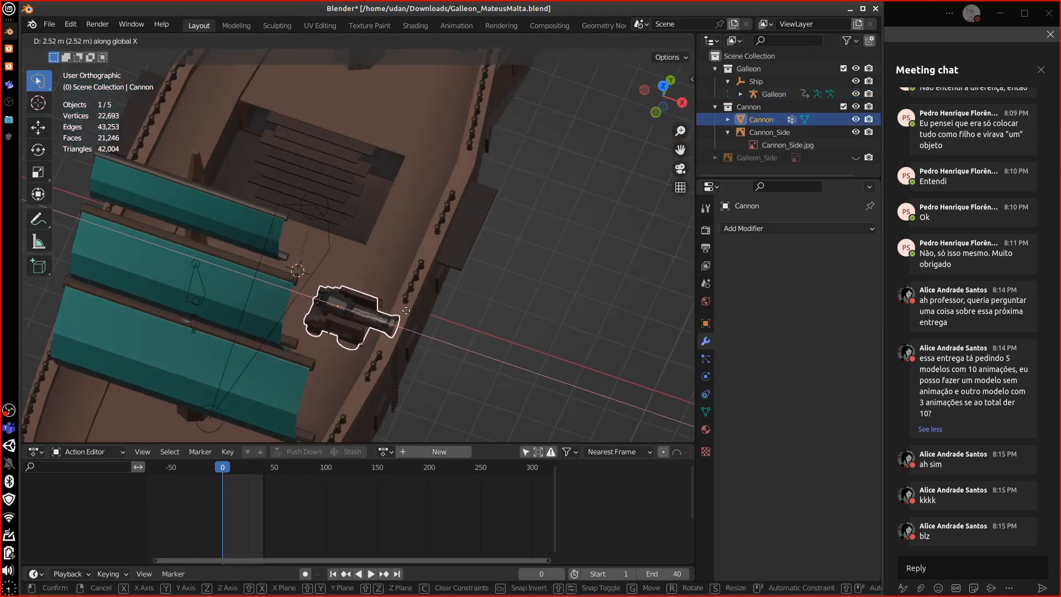
{"action": "left_click", "coordinate": [405, 307]}
- Shift the Cannon mesh about 0.034 m along Y to center it on its bones
{"action": "middle_click_drag", "start_coordinate": [405, 307], "coordinate": [239, 257]}
{"action": "scroll", "coordinate": [368, 243], "scroll_direction": "up", "scroll_amount": 5}
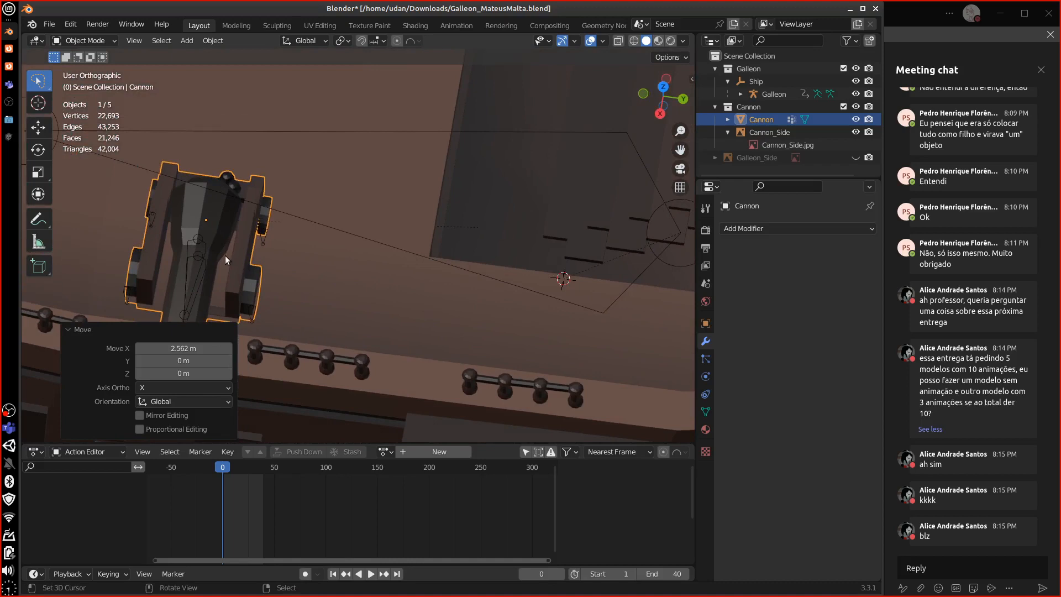
{"action": "key", "text": "g"}
{"action": "key", "text": "y"}
{"action": "left_click", "coordinate": [290, 246]}
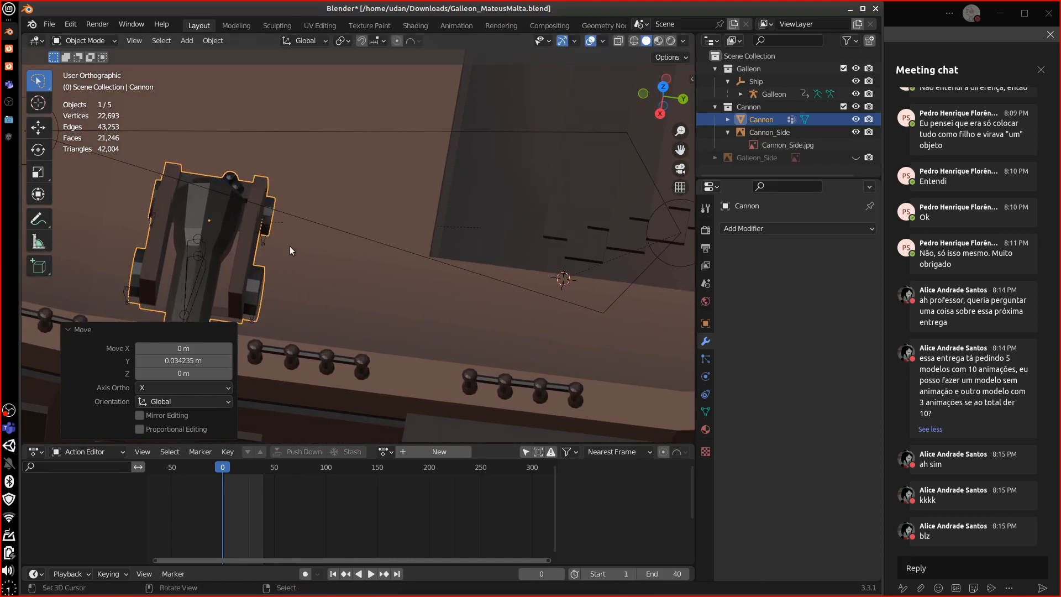
- Select the Galleon armature and the Cannon mesh and isolate both in Local View
{"action": "middle_click_drag", "start_coordinate": [290, 246], "coordinate": [315, 165]}
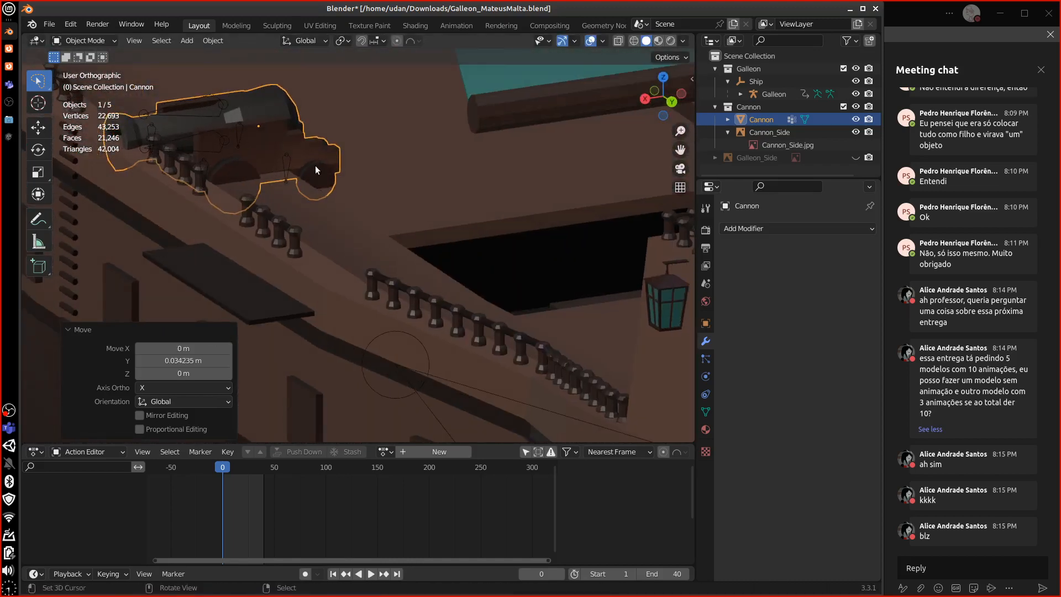
{"action": "key", "text": "g"}
{"action": "right_click", "coordinate": [290, 165]}
{"action": "left_click", "coordinate": [286, 161]}
{"action": "left_click", "coordinate": [289, 165]}
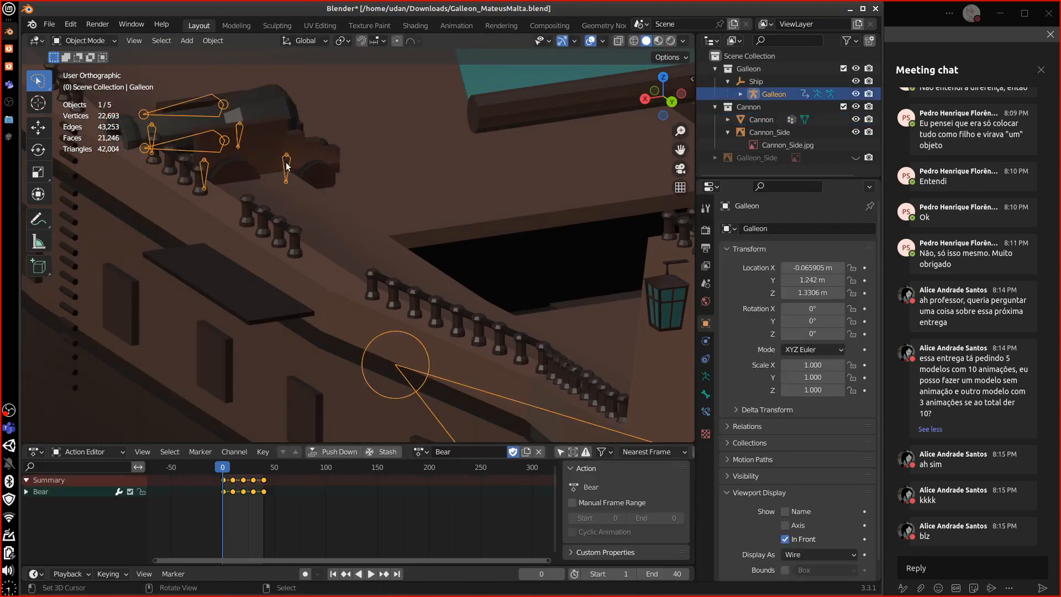
{"action": "left_click", "coordinate": [276, 120], "text": "shift"}
{"action": "key", "text": "KP_Divide"}
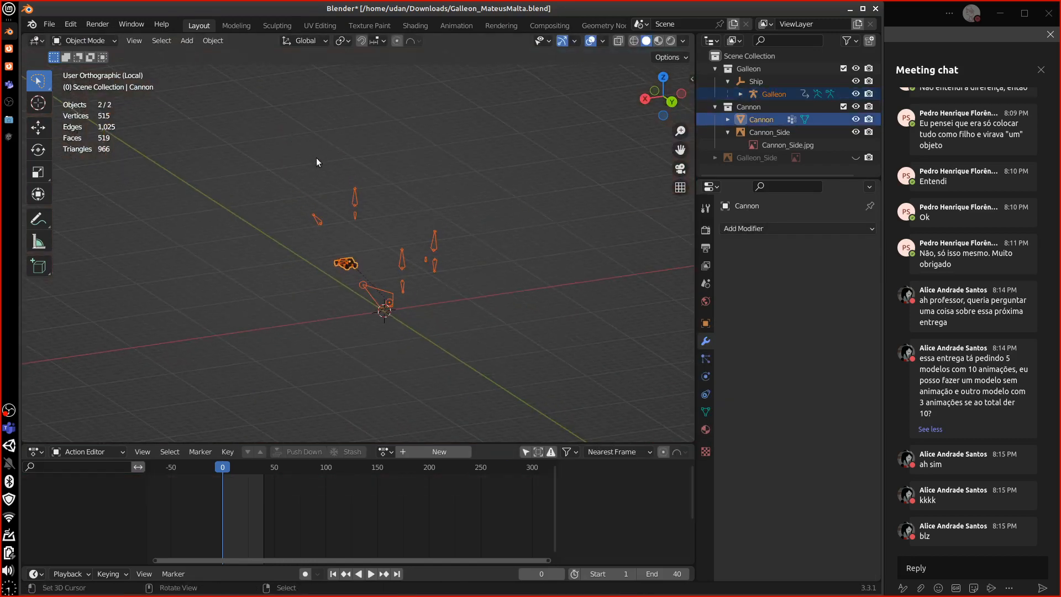
- Align the Cannon mesh with its bones in the front view by moving it 0.34 m in X and 0.33 m in Z
{"action": "scroll", "coordinate": [334, 234], "scroll_direction": "up", "scroll_amount": 10}
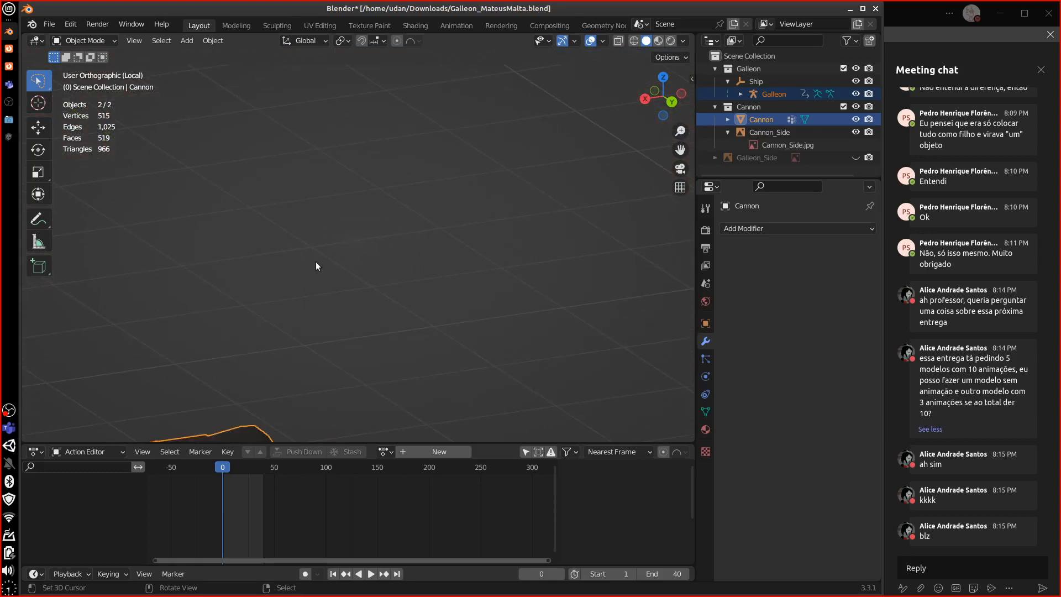
{"action": "key", "text": "KP_3"}
{"action": "scroll", "coordinate": [273, 333], "scroll_direction": "down", "scroll_amount": 6}
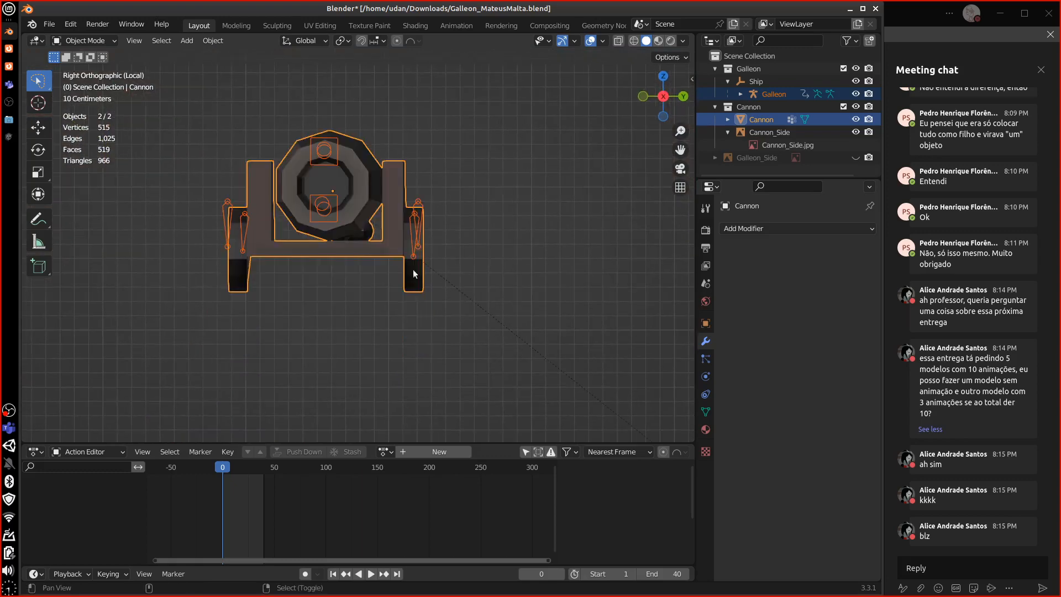
{"action": "key", "text": "KP_1"}
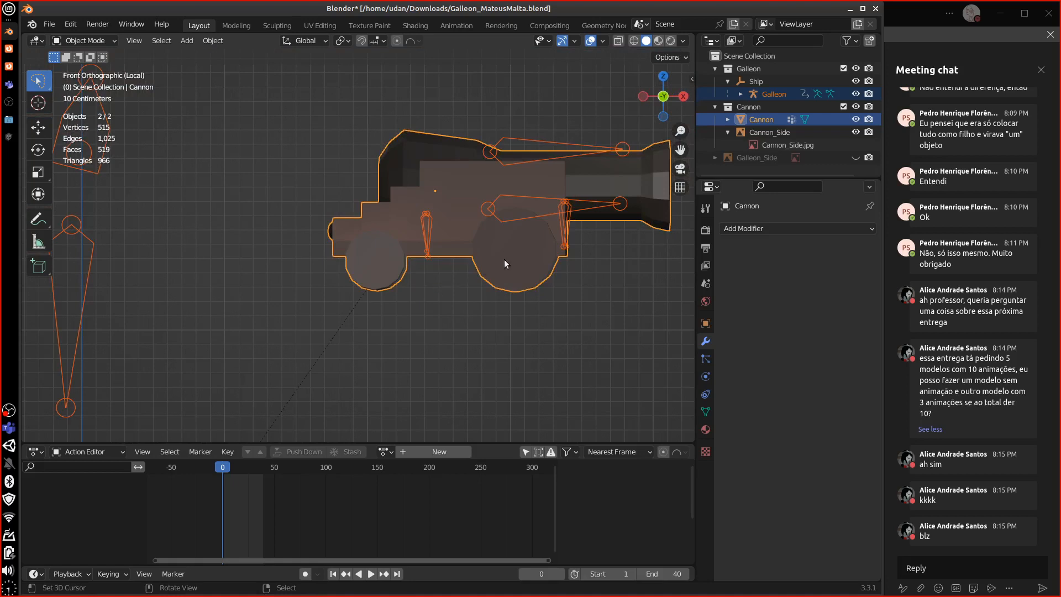
{"action": "left_click", "coordinate": [359, 276]}
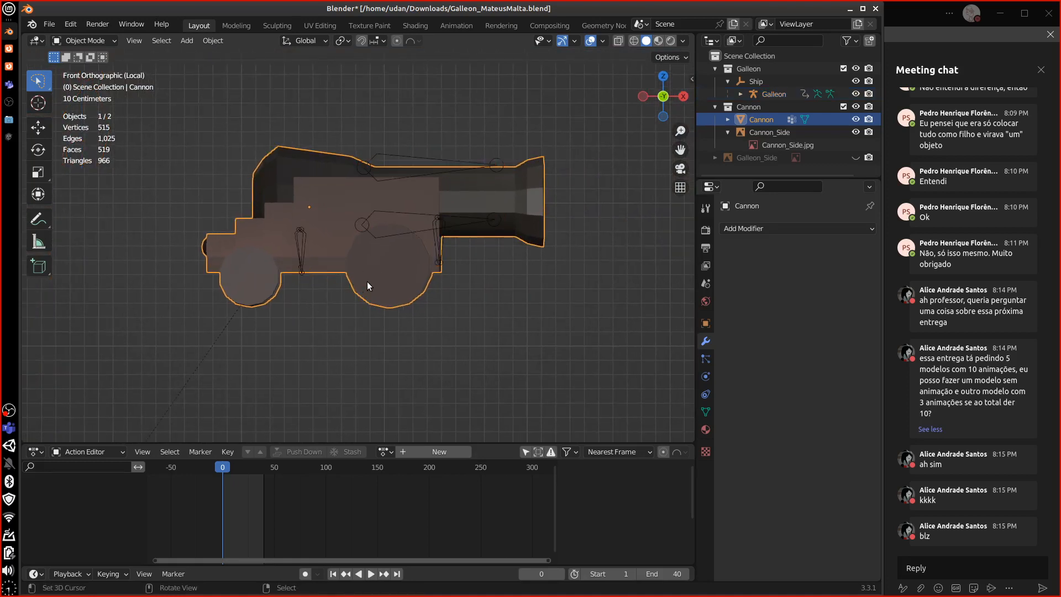
{"action": "key", "text": "g"}
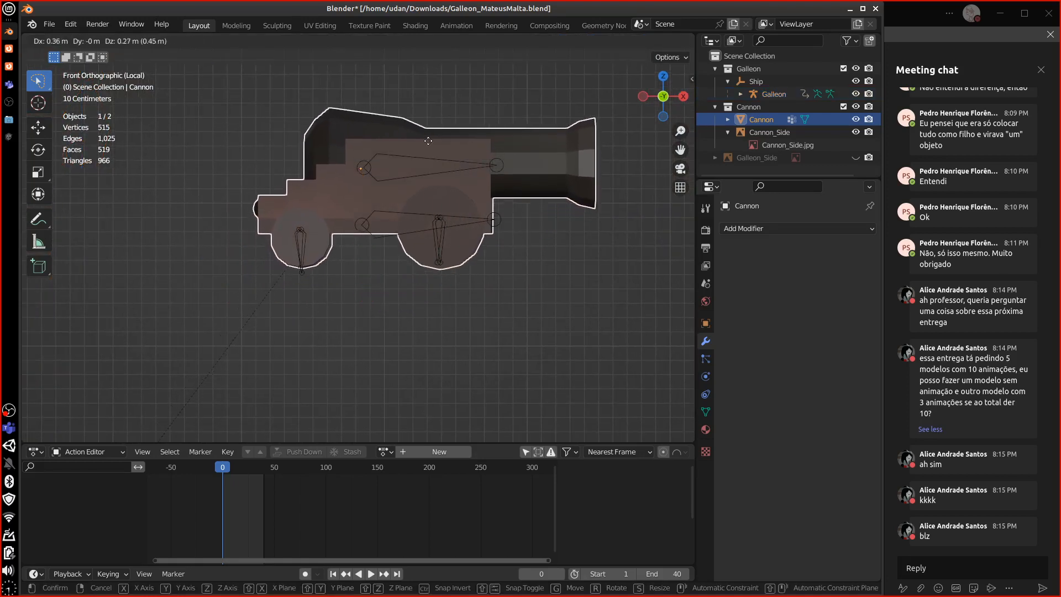
{"action": "left_click", "coordinate": [398, 91]}
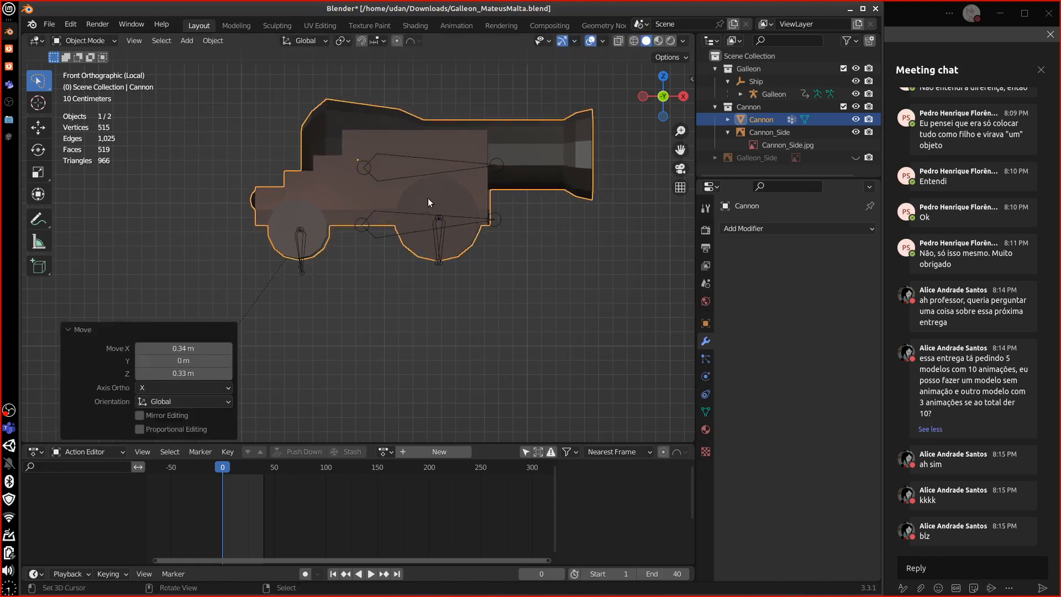
- Try to parent the Cannon mesh to the Galleon armature using Armature Deform
{"action": "right_click", "coordinate": [453, 165], "text": "shift"}
{"action": "right_click", "coordinate": [470, 161]}
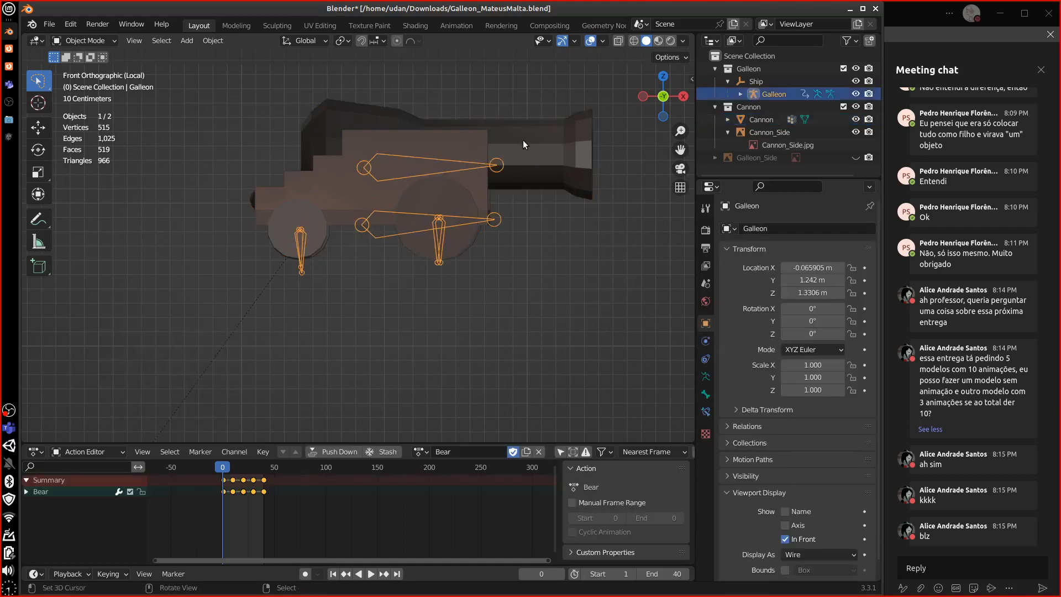
{"action": "right_click", "coordinate": [522, 140]}
{"action": "right_click", "coordinate": [486, 164], "text": "shift"}
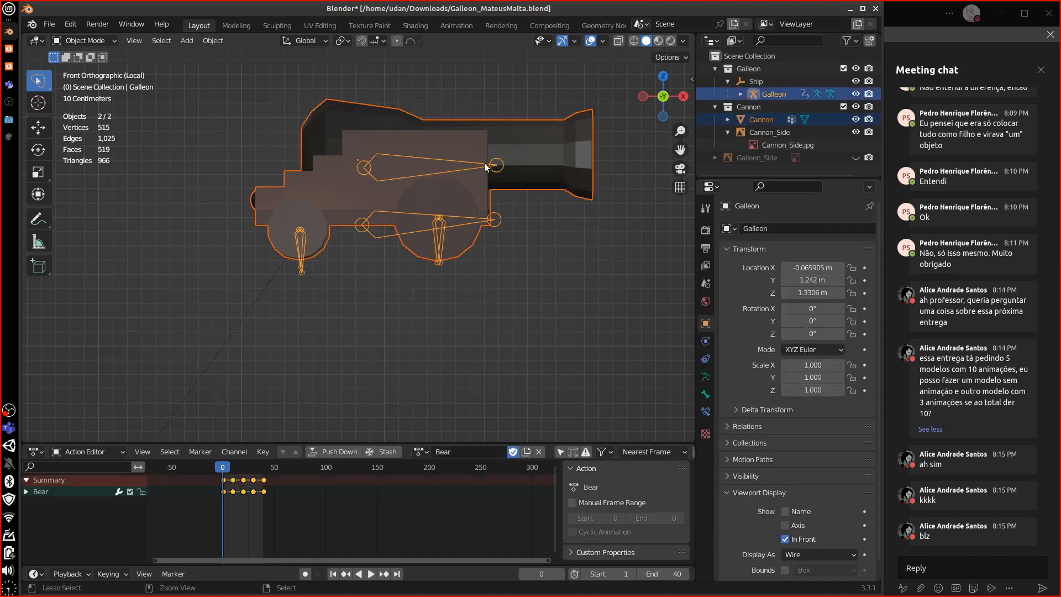
{"action": "key", "text": "ctrl+p"}
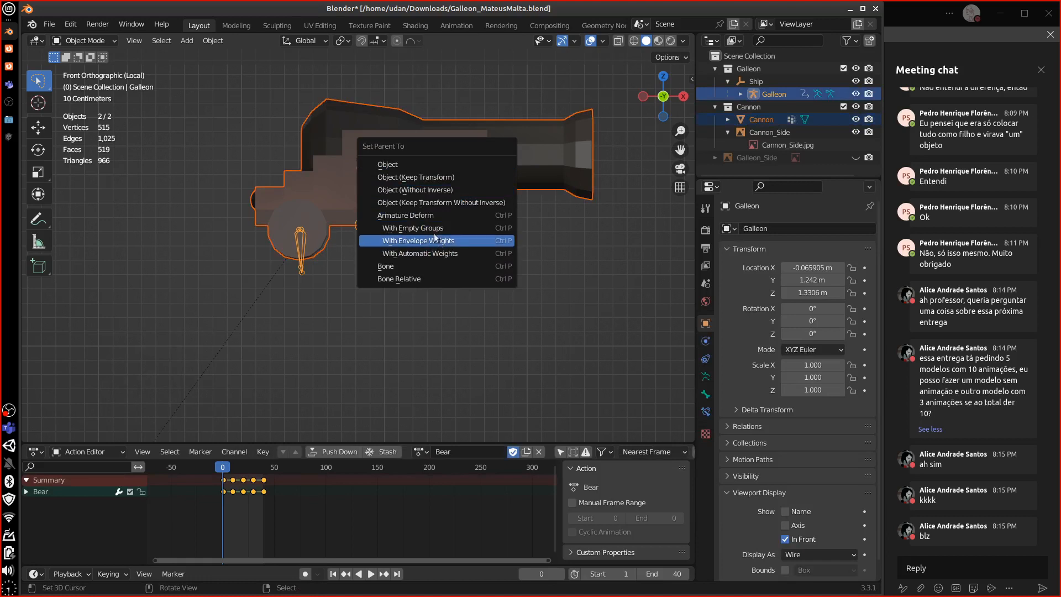
{"action": "left_click", "coordinate": [439, 219]}
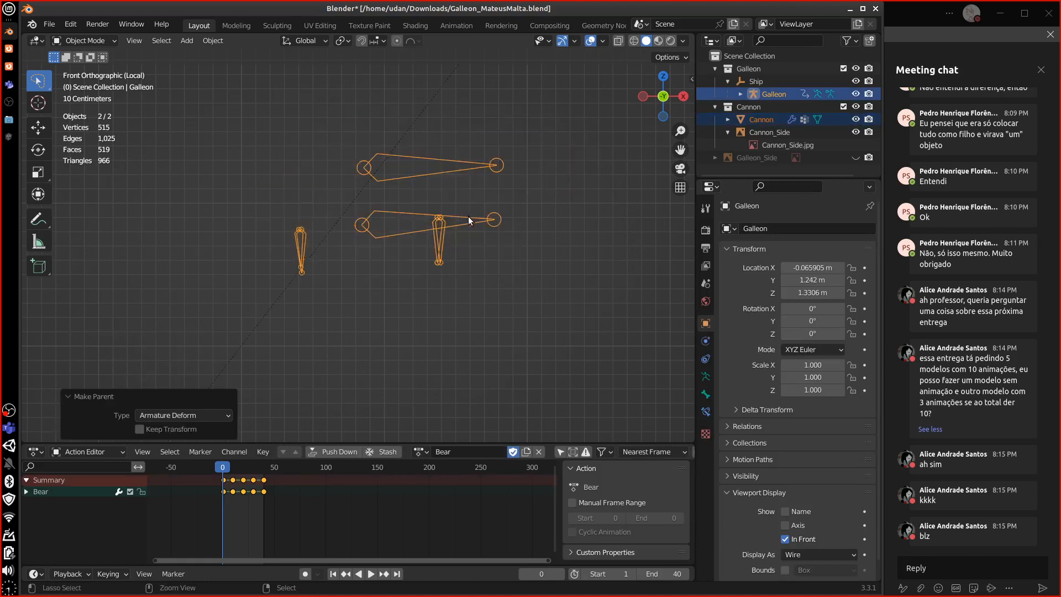
{"action": "key", "text": "ctrl+z"}
- Remove the Ship empty as parent of the Galleon armature in its object relations
{"action": "left_click", "coordinate": [445, 221]}
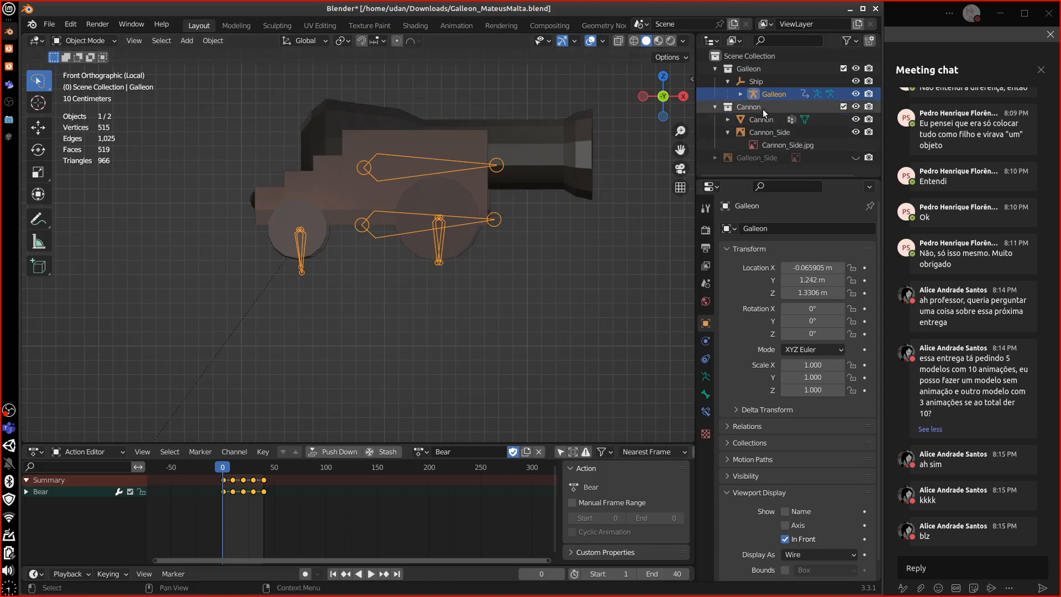
{"action": "left_click", "coordinate": [740, 94]}
{"action": "left_click", "coordinate": [740, 94]}
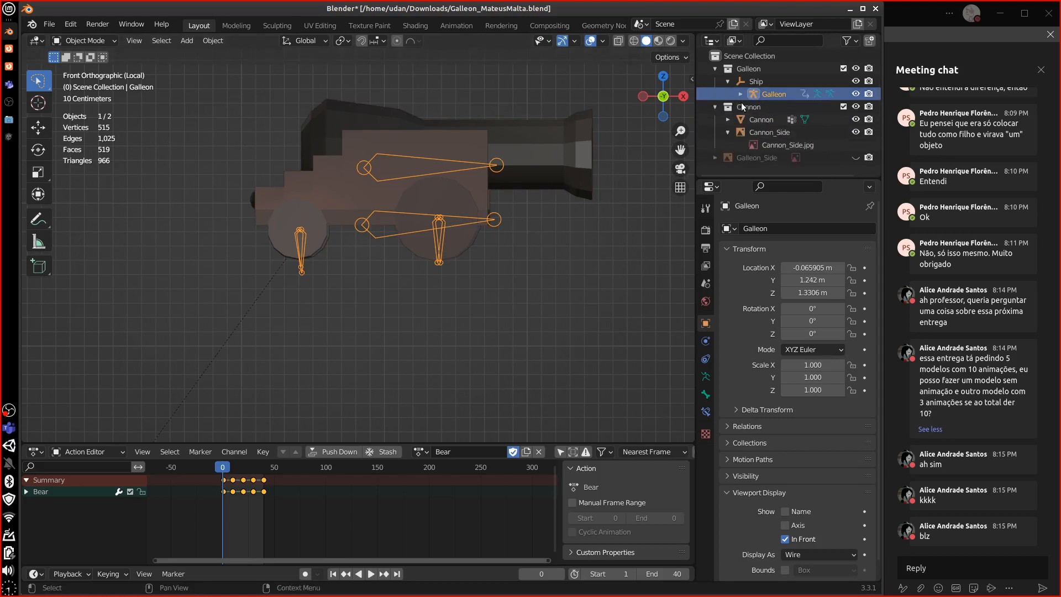
{"action": "left_click", "coordinate": [726, 120]}
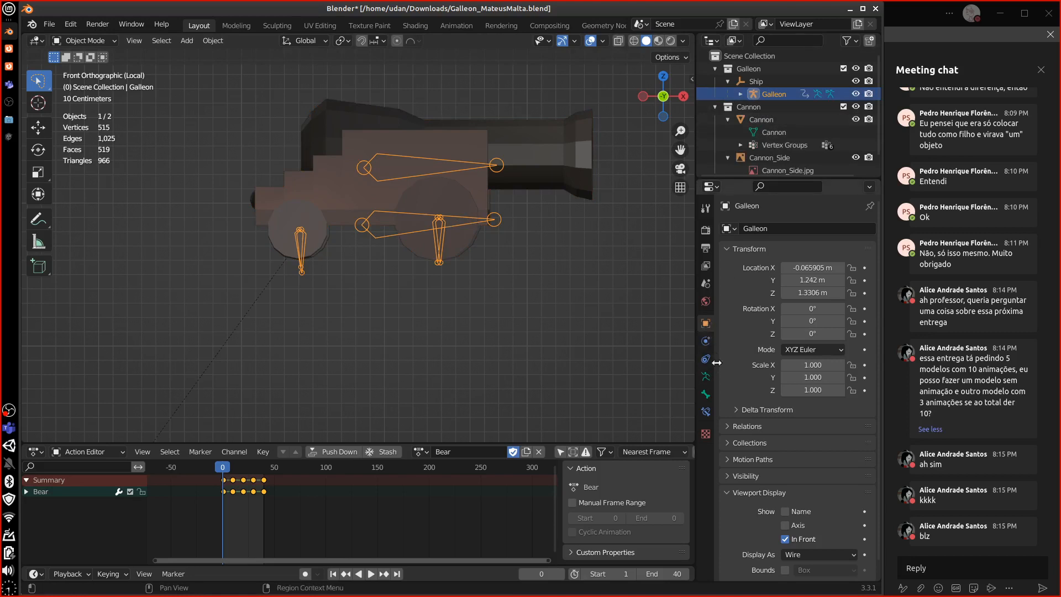
{"action": "left_click", "coordinate": [734, 424]}
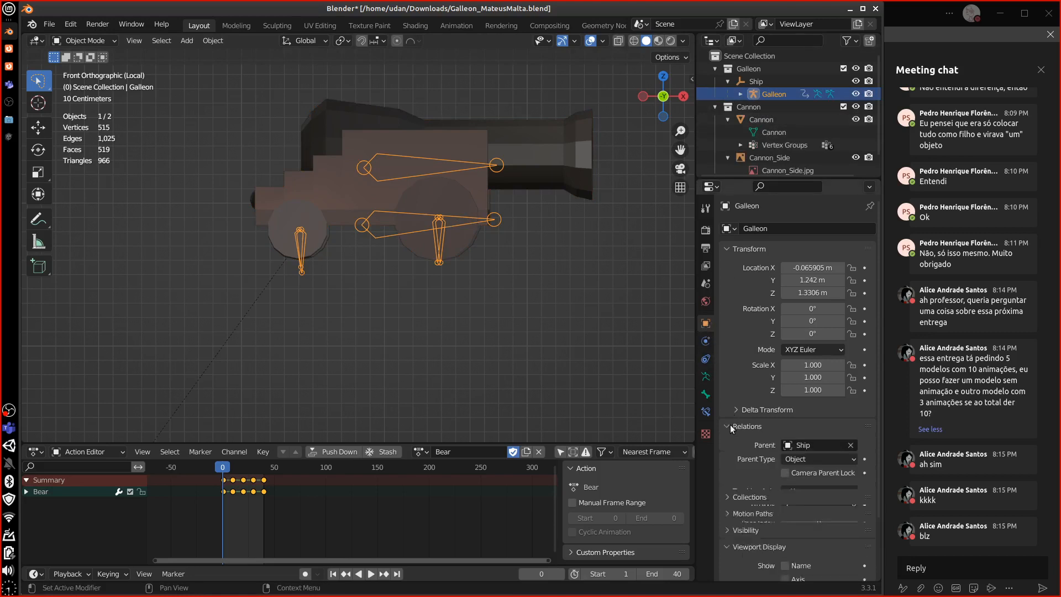
{"action": "left_click", "coordinate": [850, 445]}
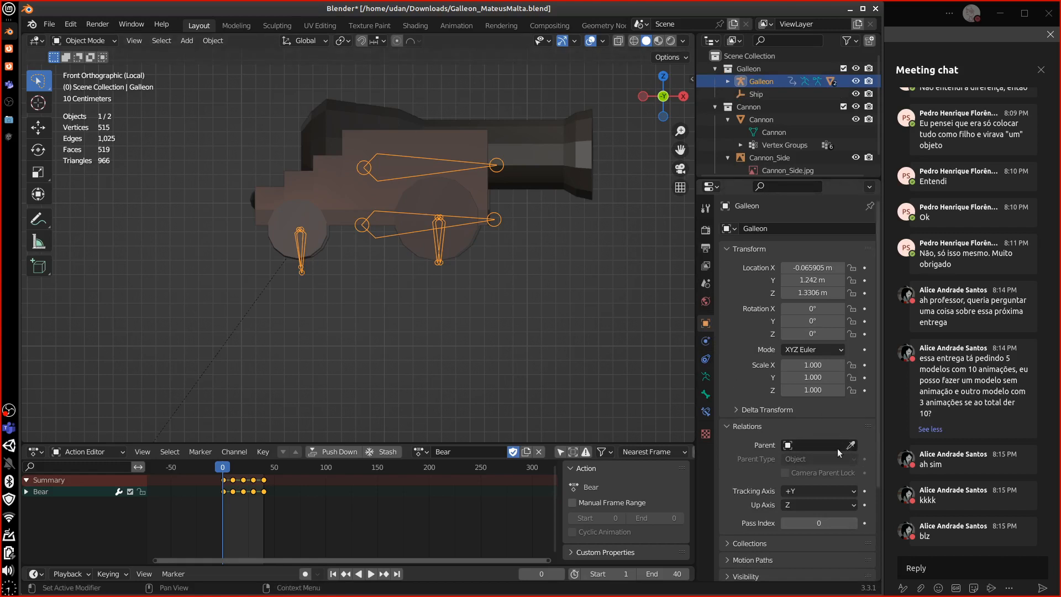
- Retry parenting the Cannon mesh to the unparented Galleon armature with Armature Deform
{"action": "left_click", "coordinate": [535, 159]}
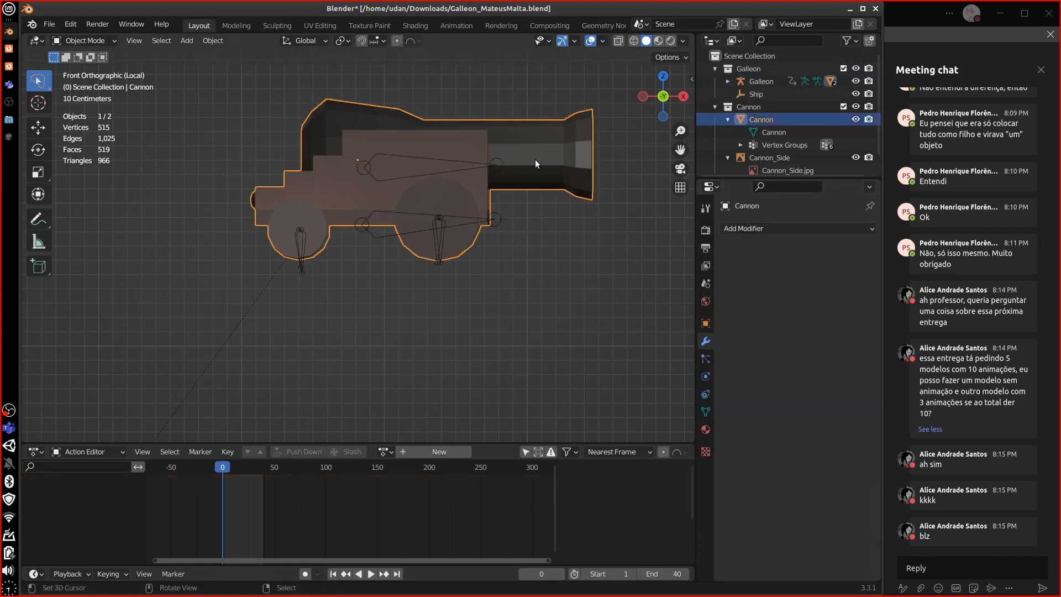
{"action": "left_click", "coordinate": [481, 165], "text": "shift"}
{"action": "key", "text": "ctrl+p"}
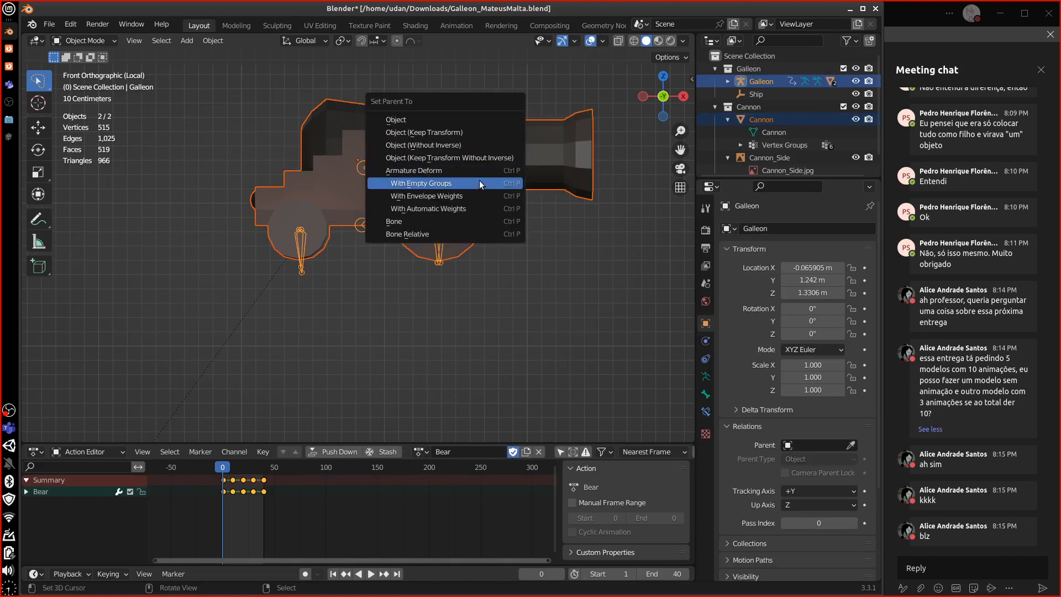
{"action": "left_click", "coordinate": [467, 171]}
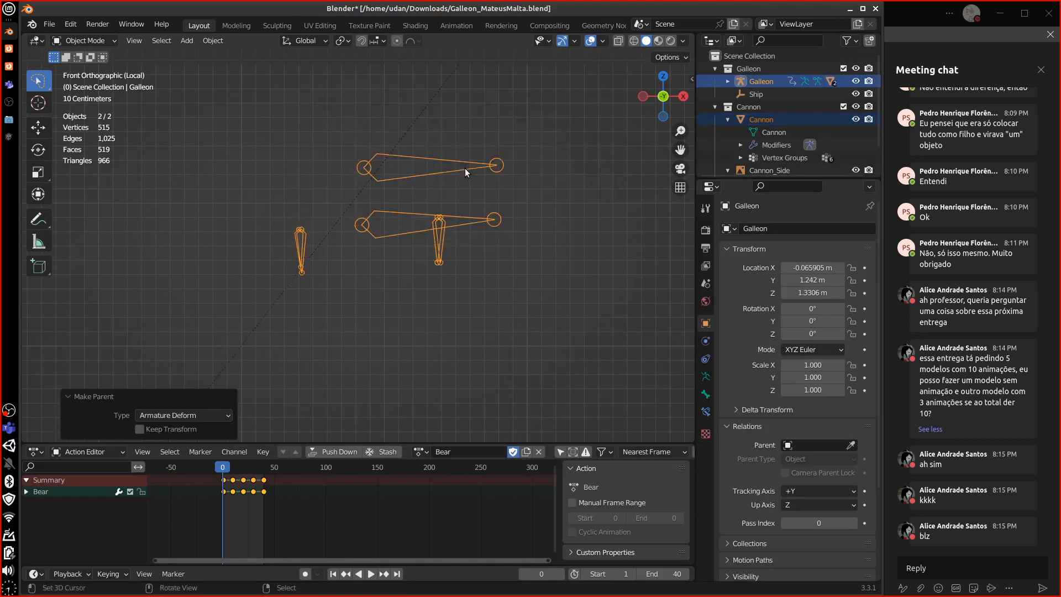
{"action": "key", "text": "ctrl+z"}
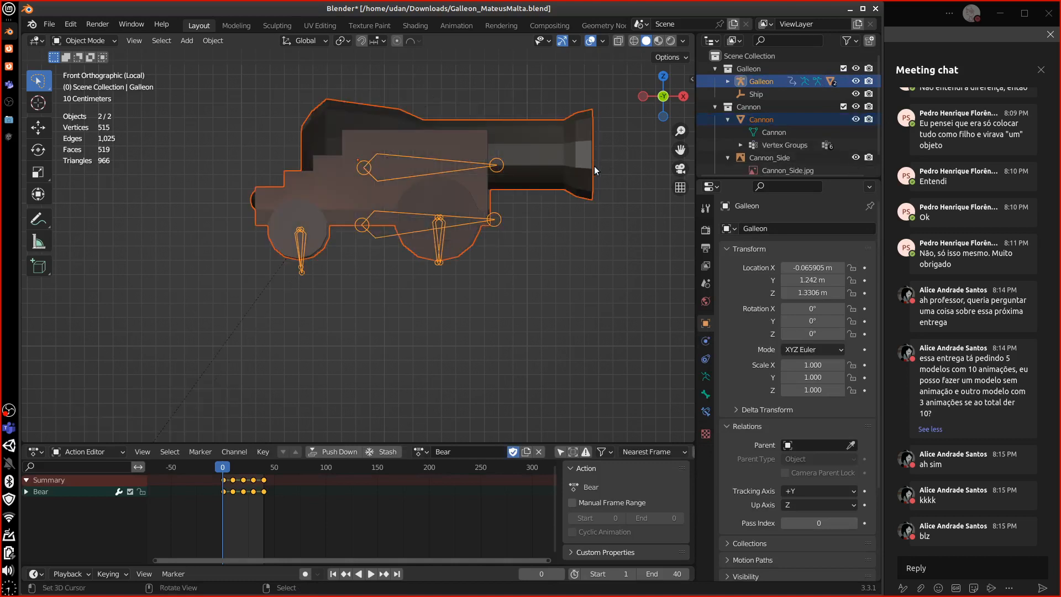
{"action": "left_click", "coordinate": [501, 171]}
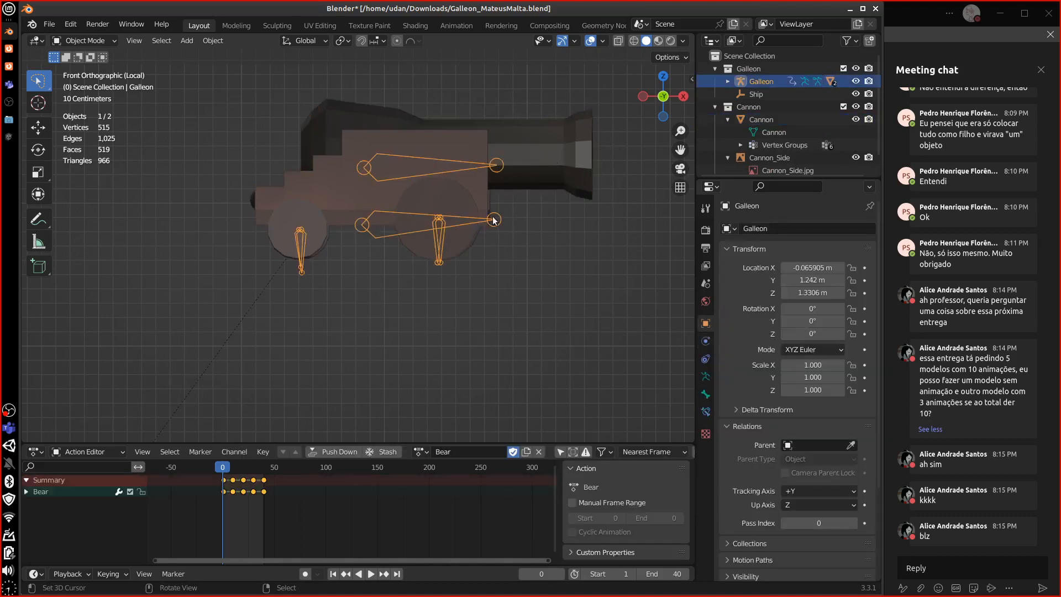
- Set the Ship empty's location to 0 m on X, Y and Z
{"action": "middle_click_drag", "start_coordinate": [498, 221], "coordinate": [383, 259]}
{"action": "scroll", "coordinate": [383, 259], "scroll_direction": "down", "scroll_amount": 5}
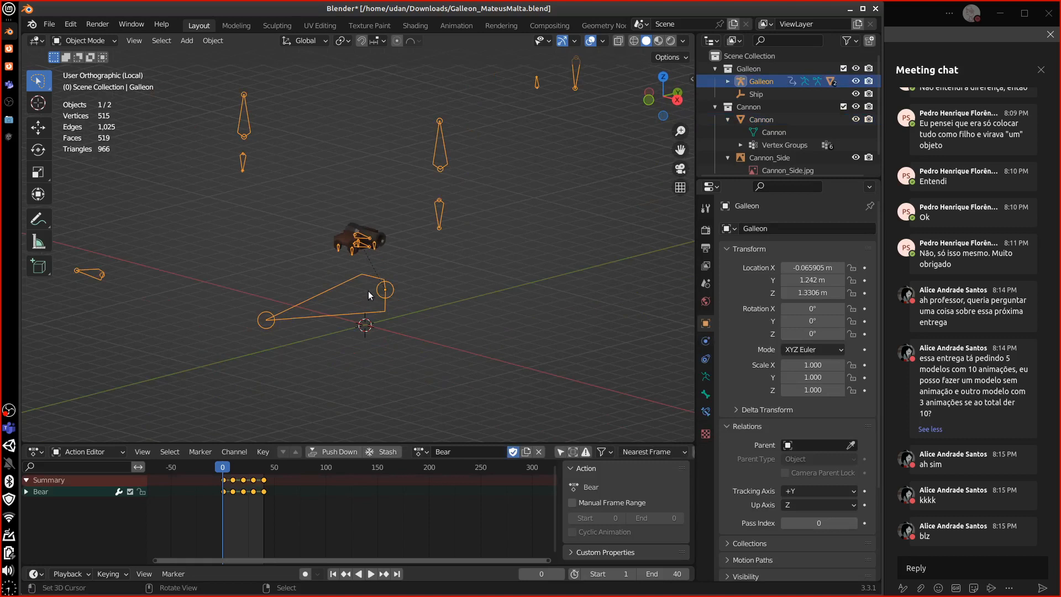
{"action": "left_click_drag", "start_coordinate": [747, 178], "coordinate": [747, 290]}
{"action": "left_click", "coordinate": [754, 94]}
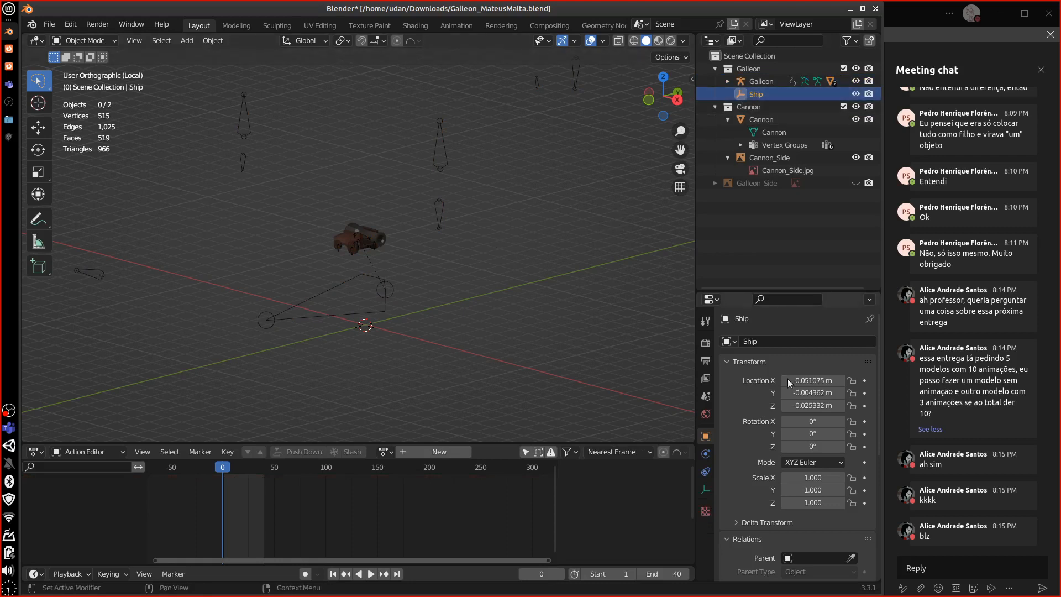
{"action": "left_click_drag", "start_coordinate": [811, 381], "coordinate": [812, 385]}
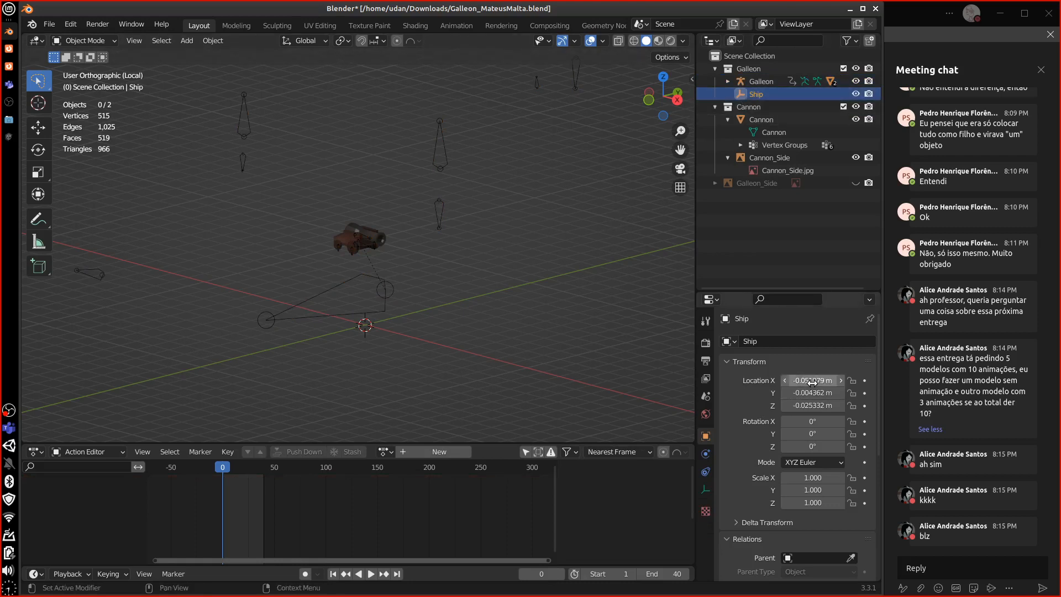
{"action": "left_click", "coordinate": [812, 382]}
{"action": "type", "text": "0"}
{"action": "key", "text": "Return"}
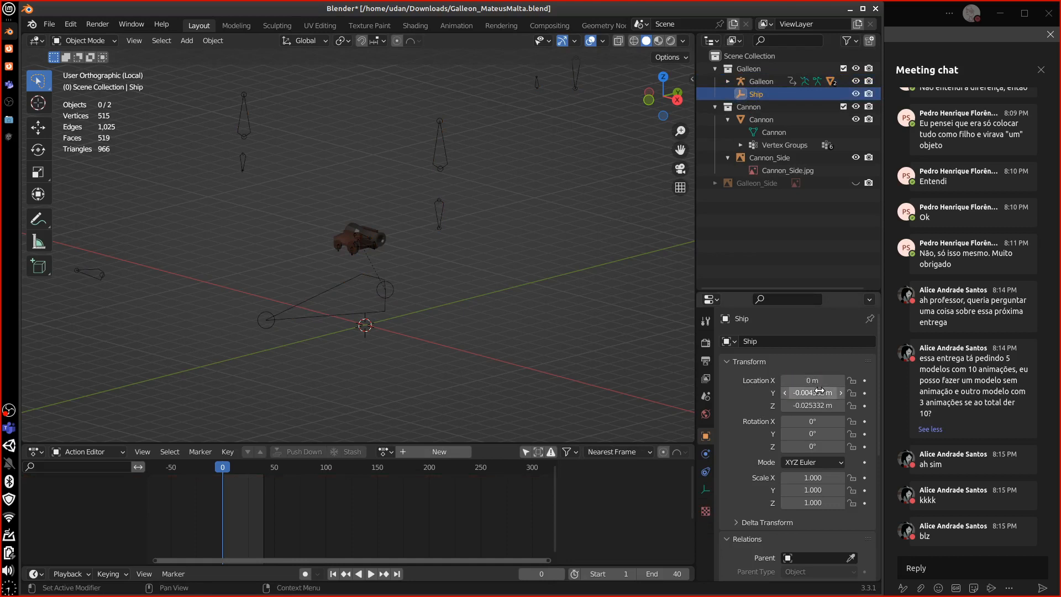
{"action": "left_click", "coordinate": [819, 392]}
{"action": "type", "text": "0"}
{"action": "key", "text": "Return"}
{"action": "left_click", "coordinate": [817, 405]}
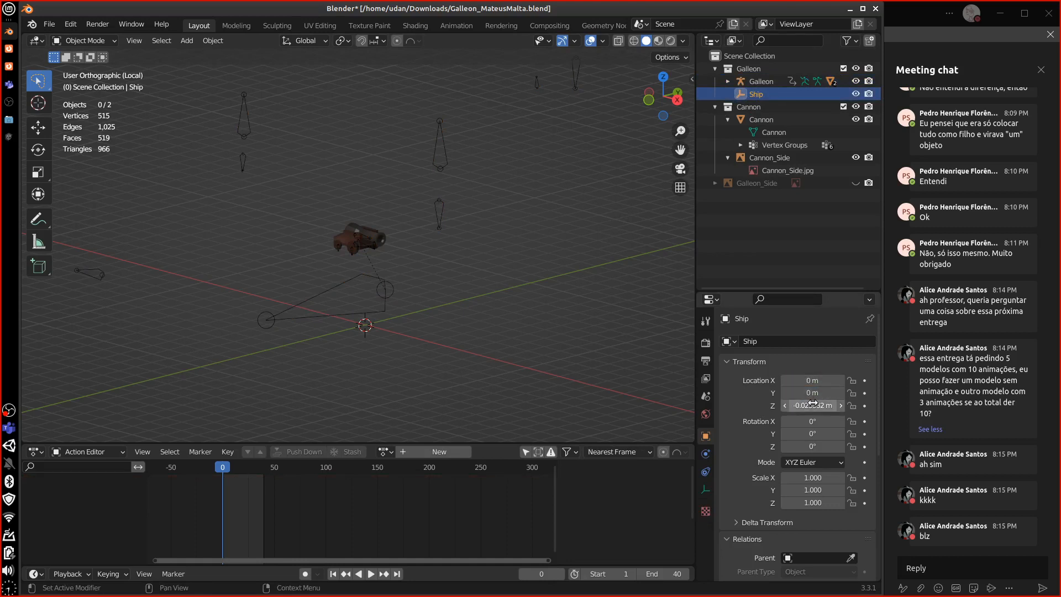
{"action": "type", "text": "0"}
{"action": "key", "text": "Return"}
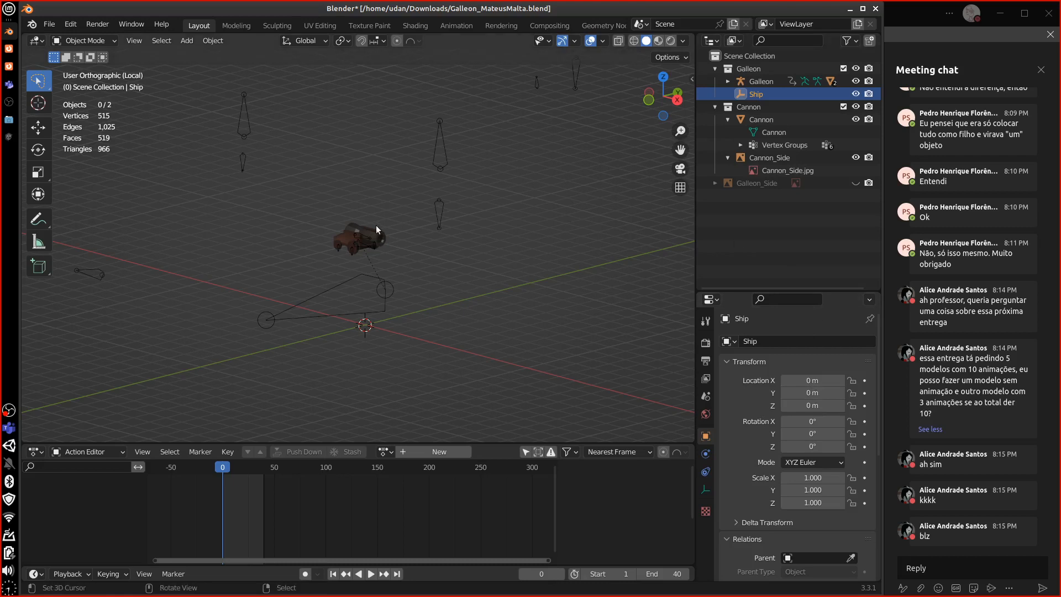
- Clear the Cannon mesh's parent while keeping its transformation
{"action": "left_click", "coordinate": [380, 234]}
{"action": "key", "text": "alt+p"}
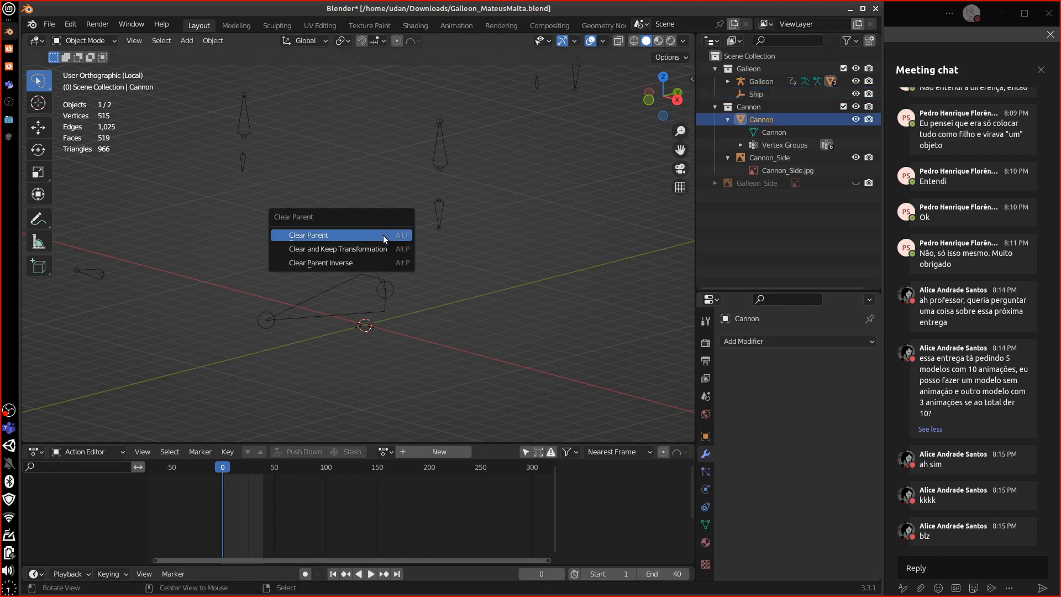
{"action": "left_click", "coordinate": [382, 250]}
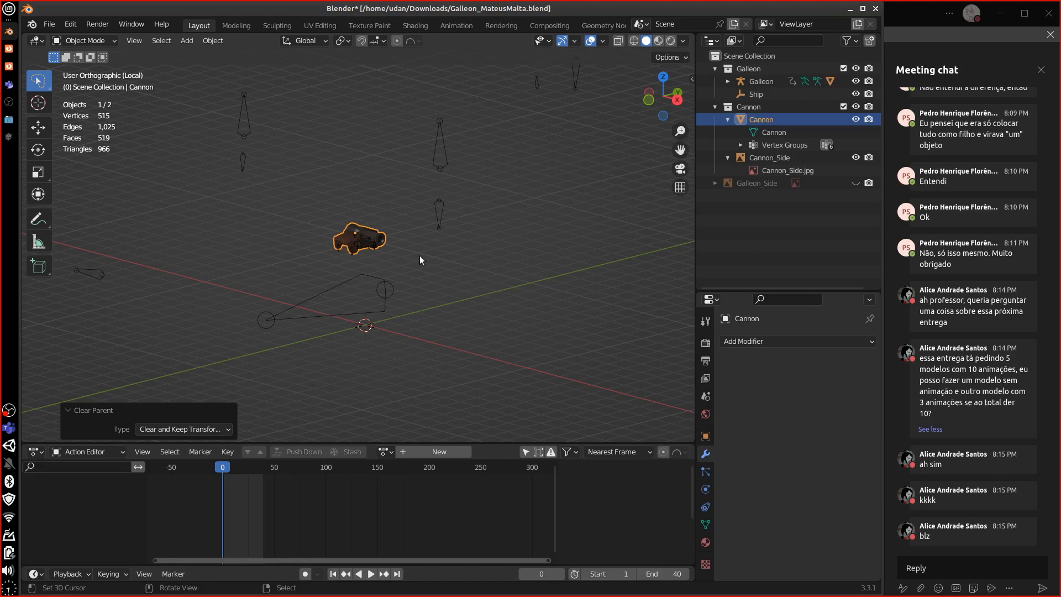
- Parent the Cannon mesh to the Galleon armature with Armature Deform
{"action": "middle_click_drag", "start_coordinate": [419, 255], "coordinate": [380, 259]}
{"action": "scroll", "coordinate": [381, 258], "scroll_direction": "up", "scroll_amount": 6}
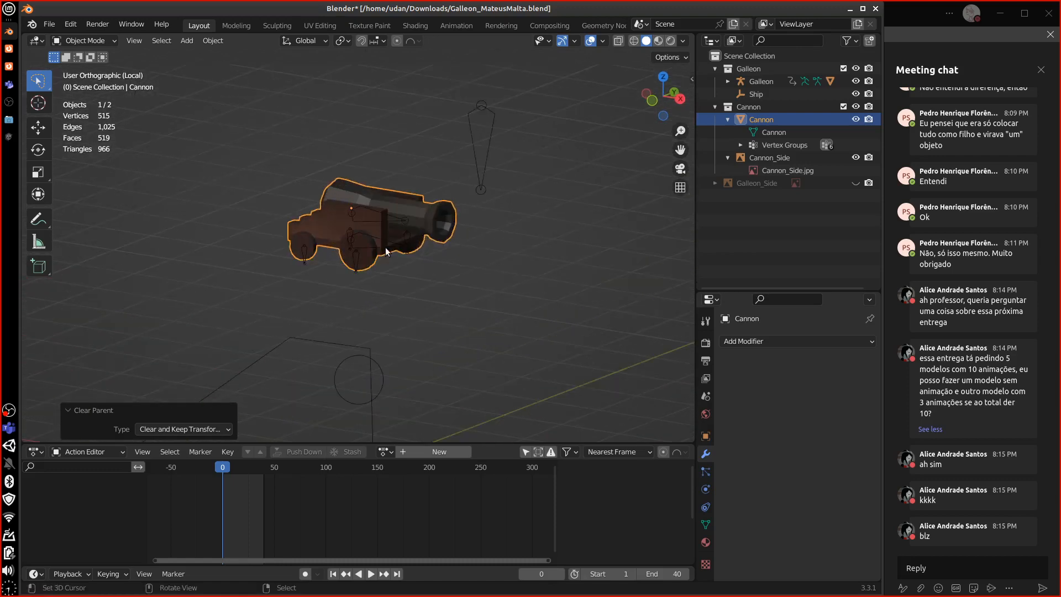
{"action": "scroll", "coordinate": [386, 247], "scroll_direction": "up", "scroll_amount": 1}
{"action": "left_click", "coordinate": [401, 214], "text": "shift"}
{"action": "key", "text": "ctrl+p"}
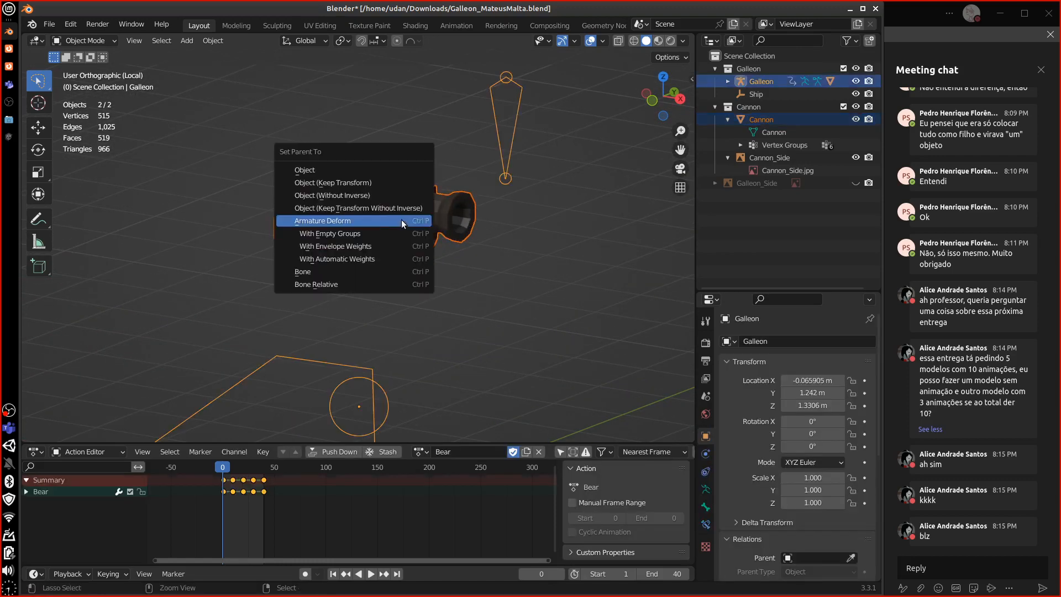
{"action": "left_click", "coordinate": [374, 219]}
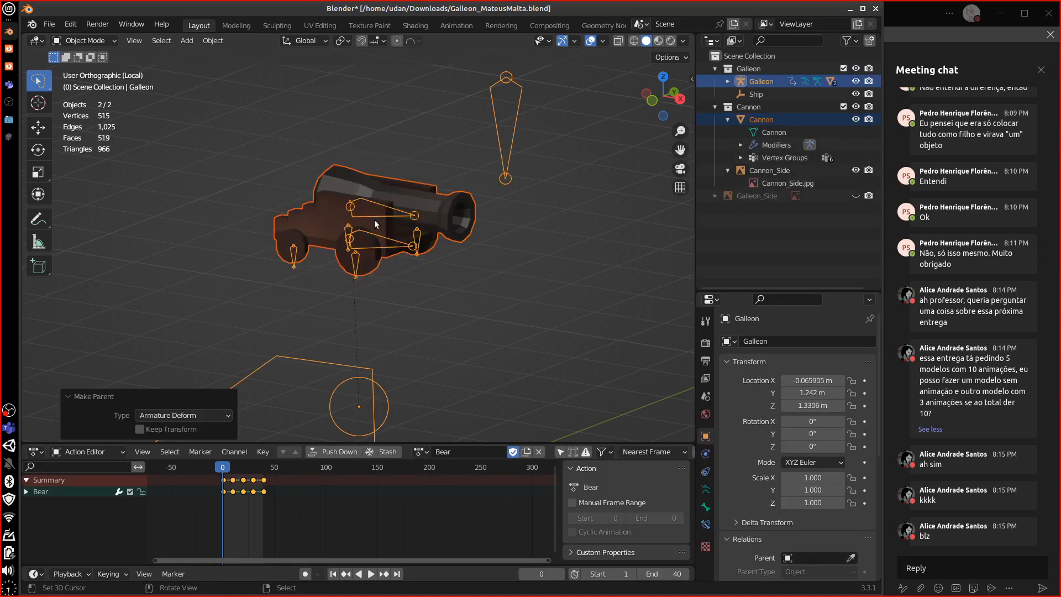
- Select only the Galleon armature and switch it to Pose Mode
{"action": "middle_click_drag", "start_coordinate": [431, 235], "coordinate": [476, 175]}
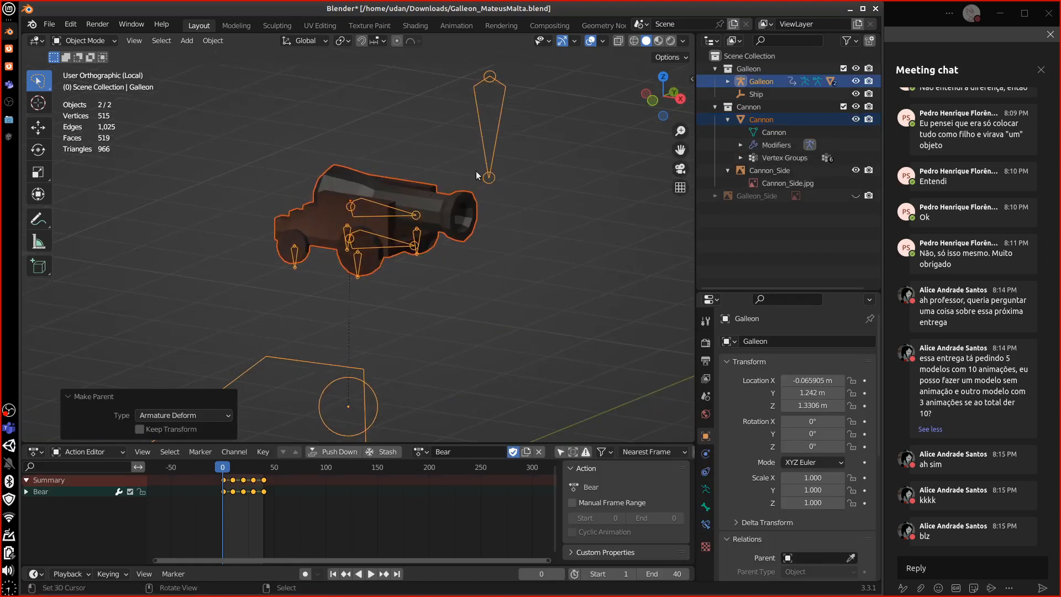
{"action": "left_click_drag", "start_coordinate": [746, 292], "coordinate": [632, 219]}
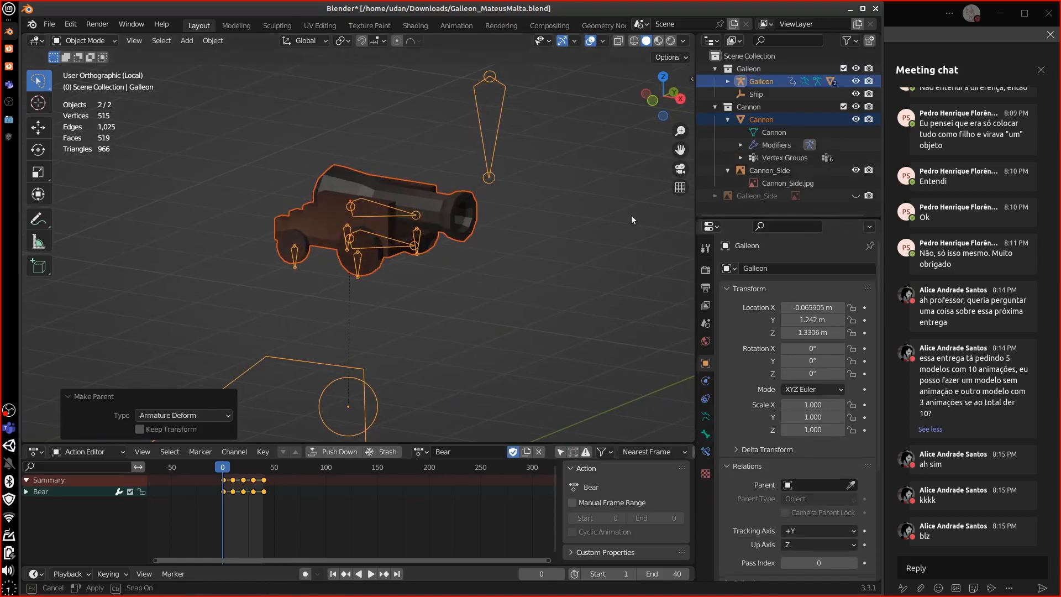
{"action": "right_click", "coordinate": [409, 191]}
{"action": "right_click", "coordinate": [395, 210]}
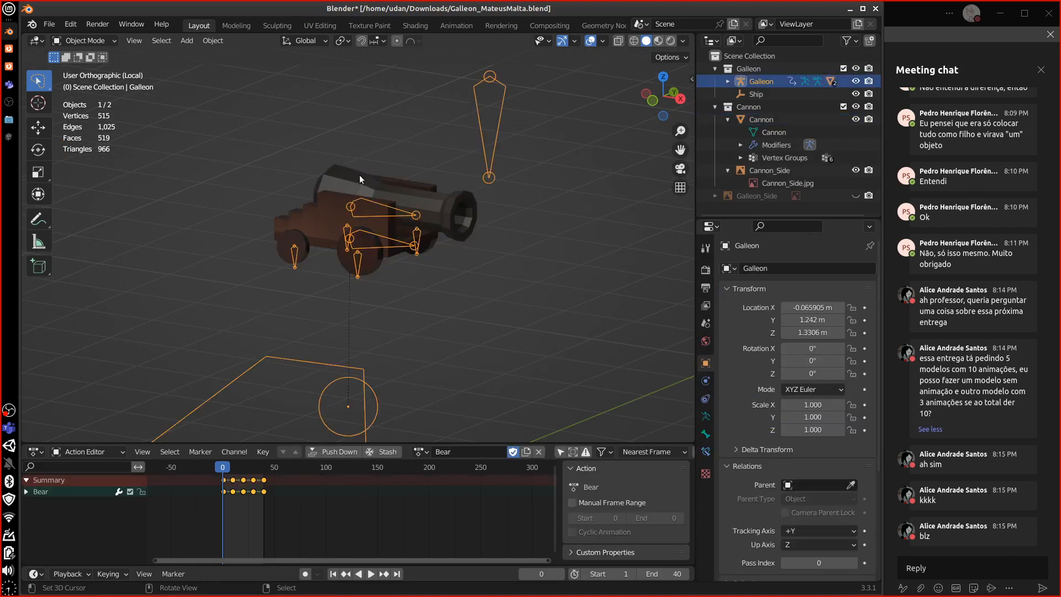
{"action": "left_click", "coordinate": [204, 41]}
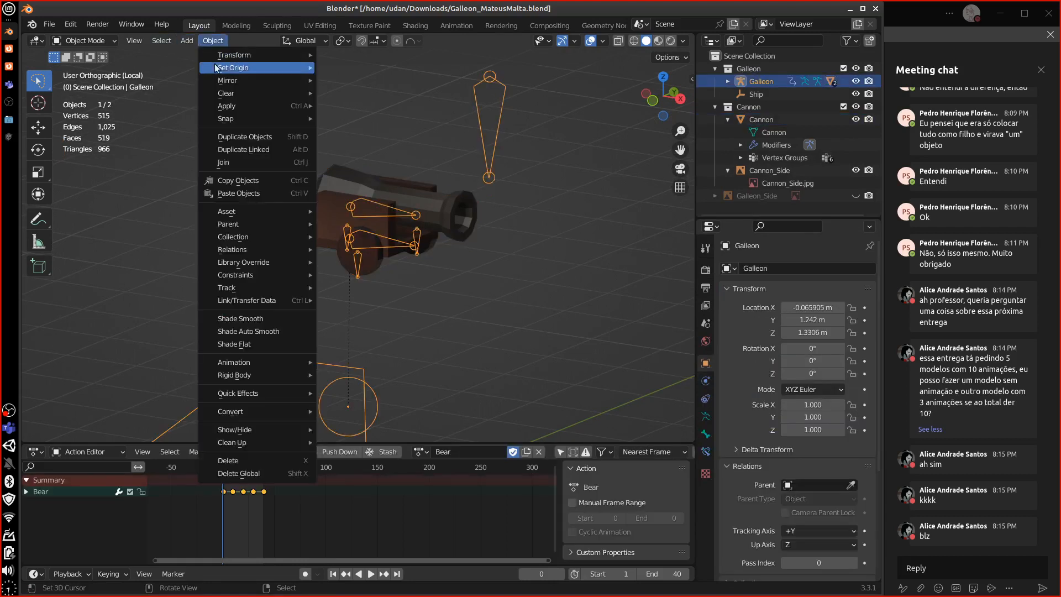
{"action": "left_click", "coordinate": [104, 39]}
{"action": "left_click", "coordinate": [113, 78]}
- Test-rotate the Cannon, CannonKart and WheelFront.R bones one after another, cancelling each rotation
{"action": "left_click", "coordinate": [391, 211]}
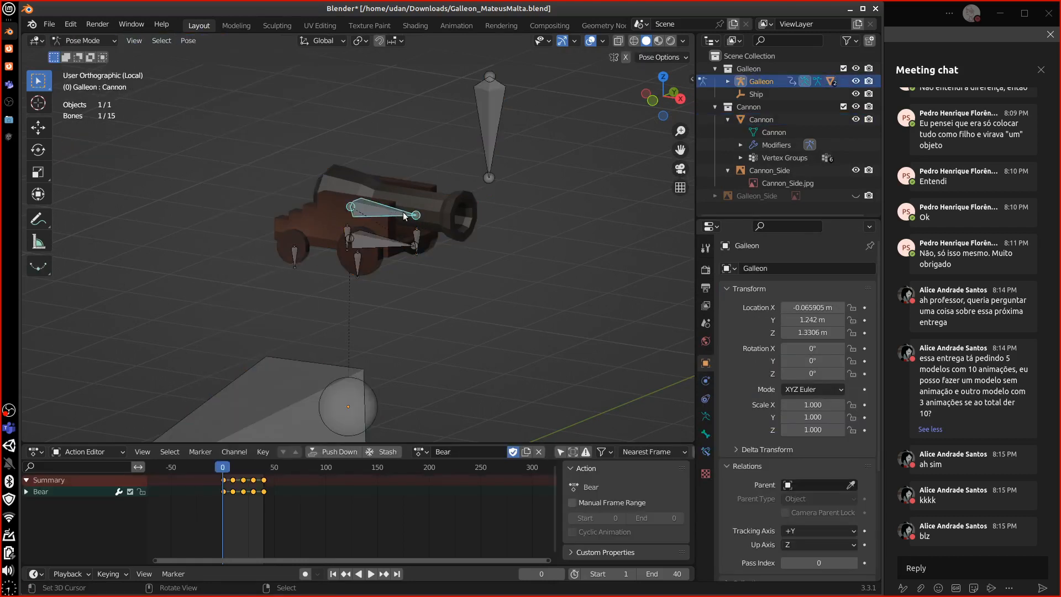
{"action": "key", "text": "r"}
{"action": "key", "text": "Escape"}
{"action": "left_click", "coordinate": [391, 246]}
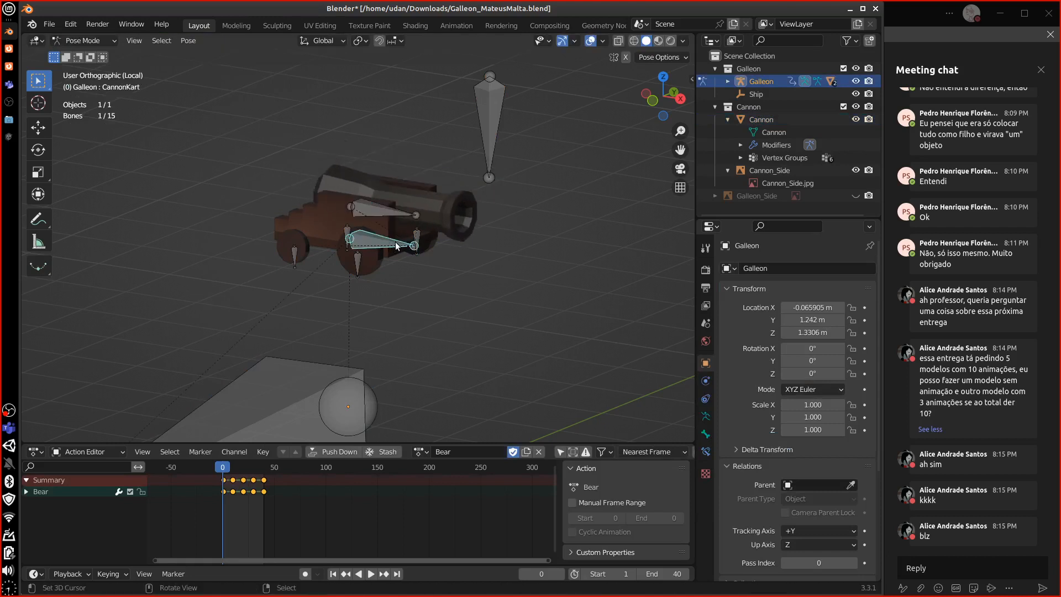
{"action": "key", "text": "r"}
{"action": "key", "text": "Escape"}
{"action": "left_click", "coordinate": [359, 269]}
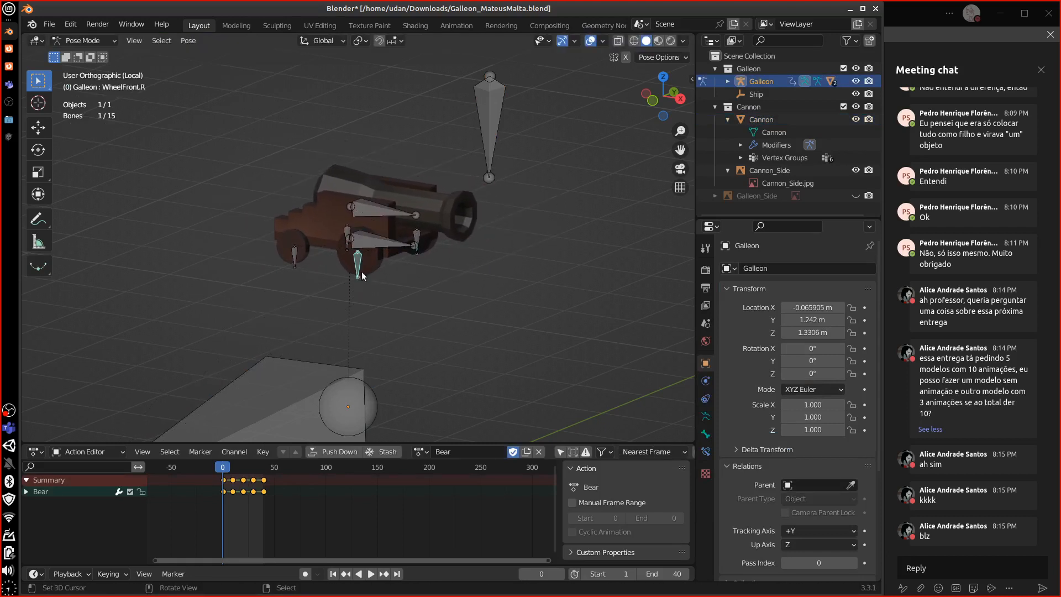
{"action": "key", "text": "r"}
{"action": "key", "text": "Escape"}
- Exit Local View to bring back the whole ship and expand the Galleon armature's hierarchy in the outliner
{"action": "middle_click_drag", "start_coordinate": [365, 264], "coordinate": [294, 267]}
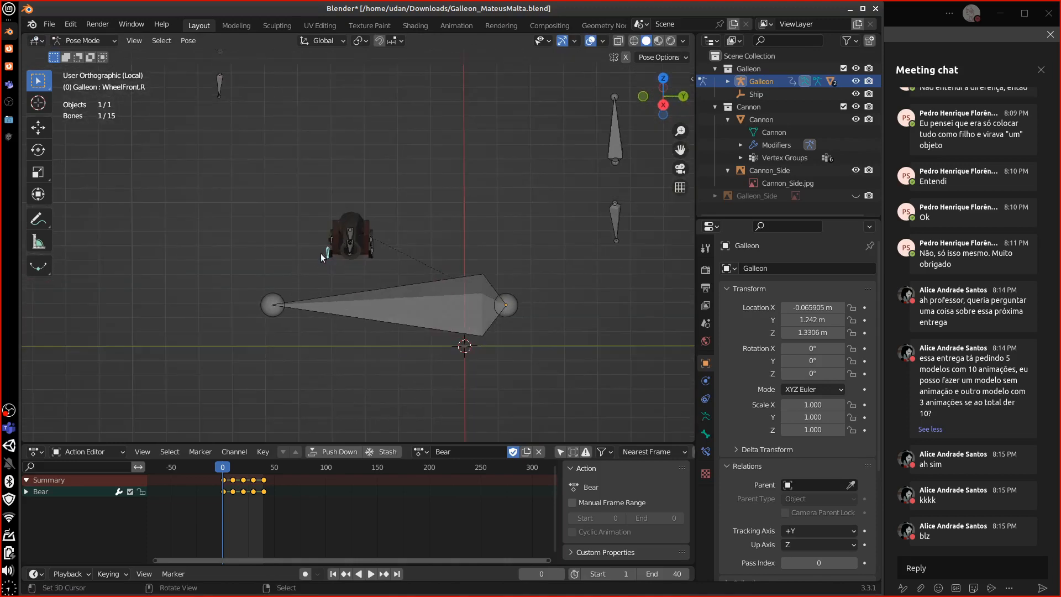
{"action": "key", "text": "KP_Divide"}
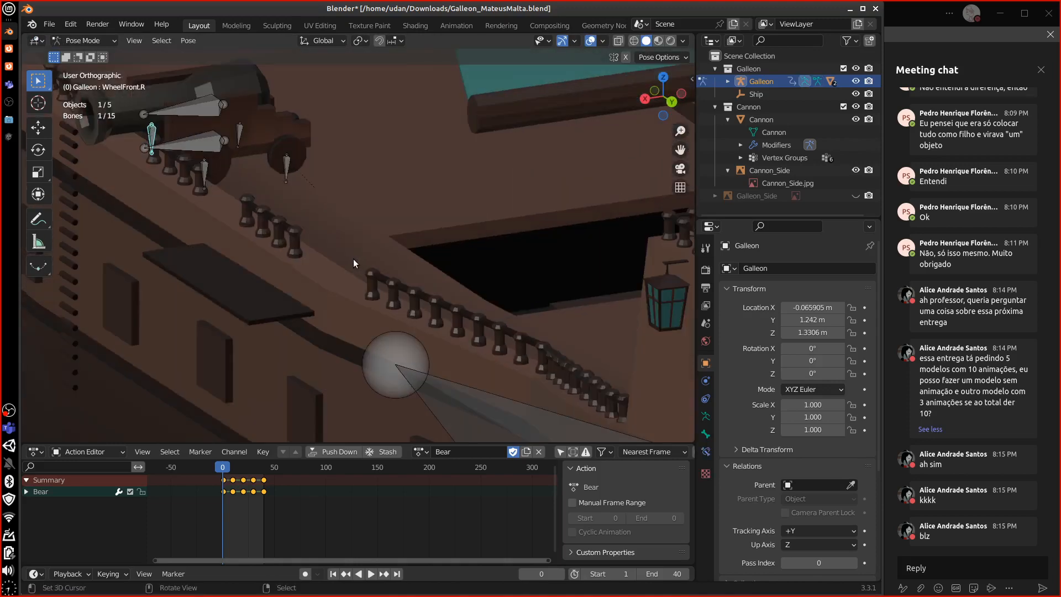
{"action": "scroll", "coordinate": [343, 258], "scroll_direction": "down", "scroll_amount": 5}
{"action": "middle_click_drag", "start_coordinate": [333, 260], "coordinate": [498, 223]}
{"action": "middle_click_drag", "start_coordinate": [513, 181], "coordinate": [429, 254]}
{"action": "left_click", "coordinate": [727, 81]}
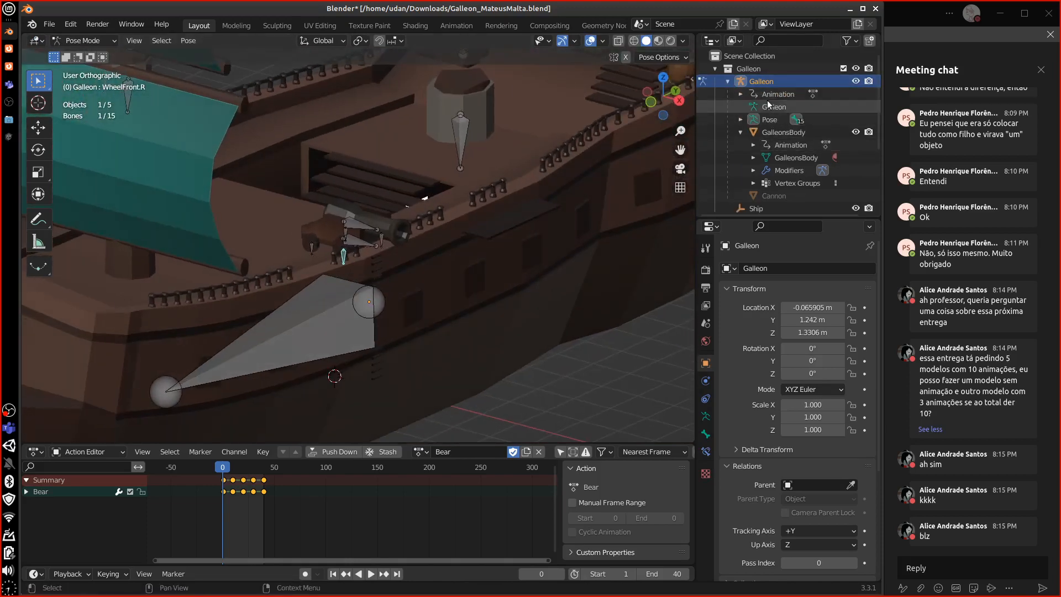
{"action": "middle_click_drag", "start_coordinate": [473, 223], "coordinate": [348, 251]}
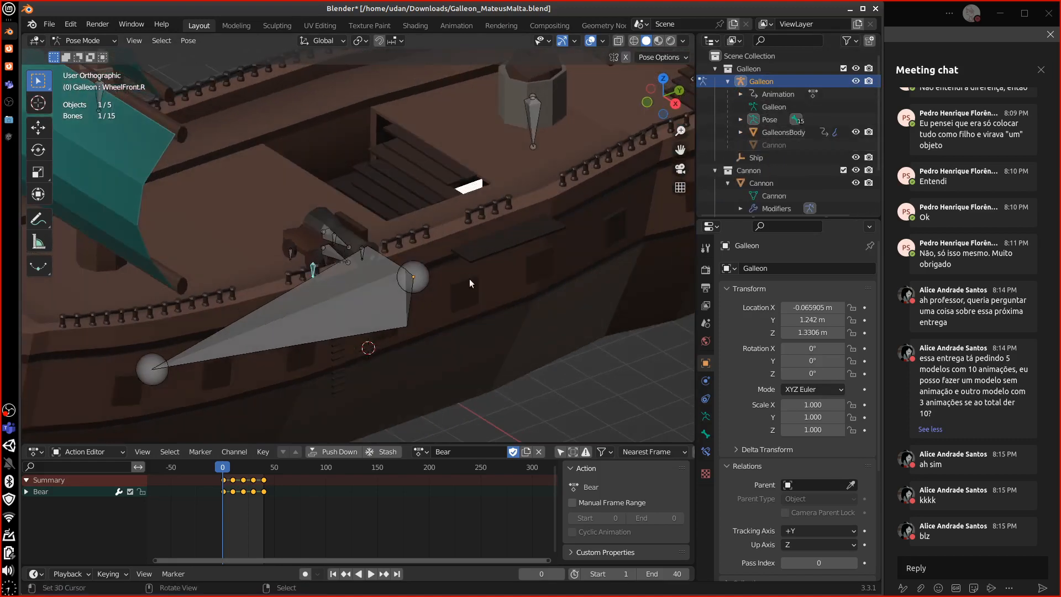
{"action": "middle_click_drag", "start_coordinate": [469, 279], "coordinate": [322, 293]}
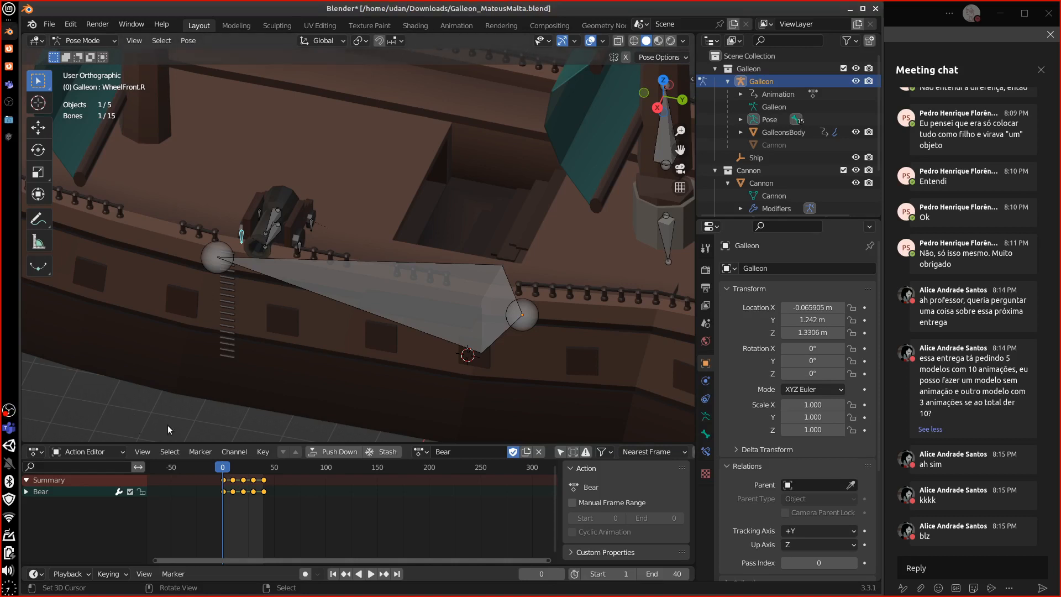
{"action": "right_click", "coordinate": [9, 411]}
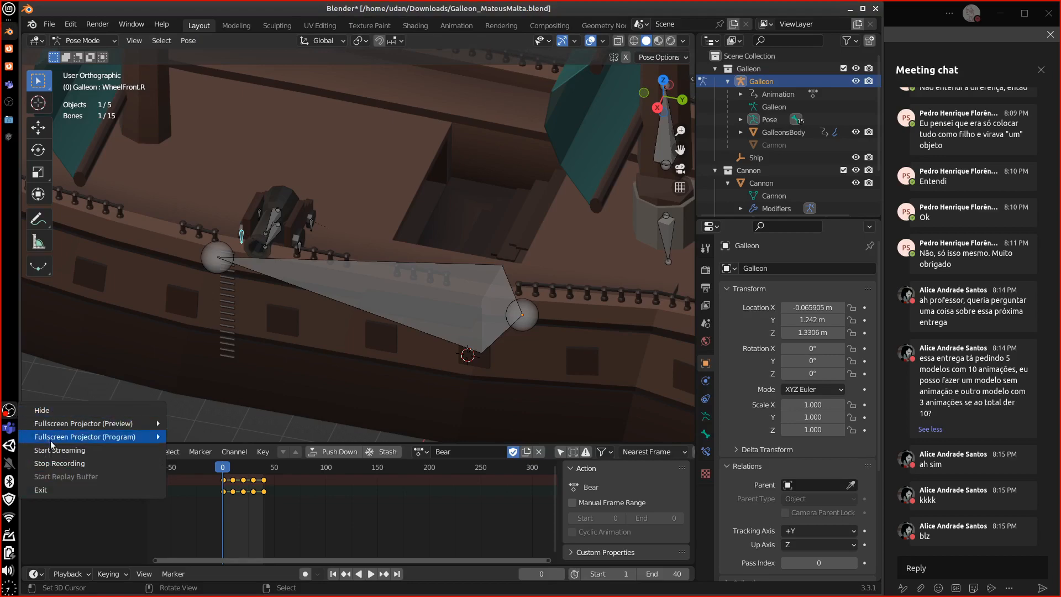